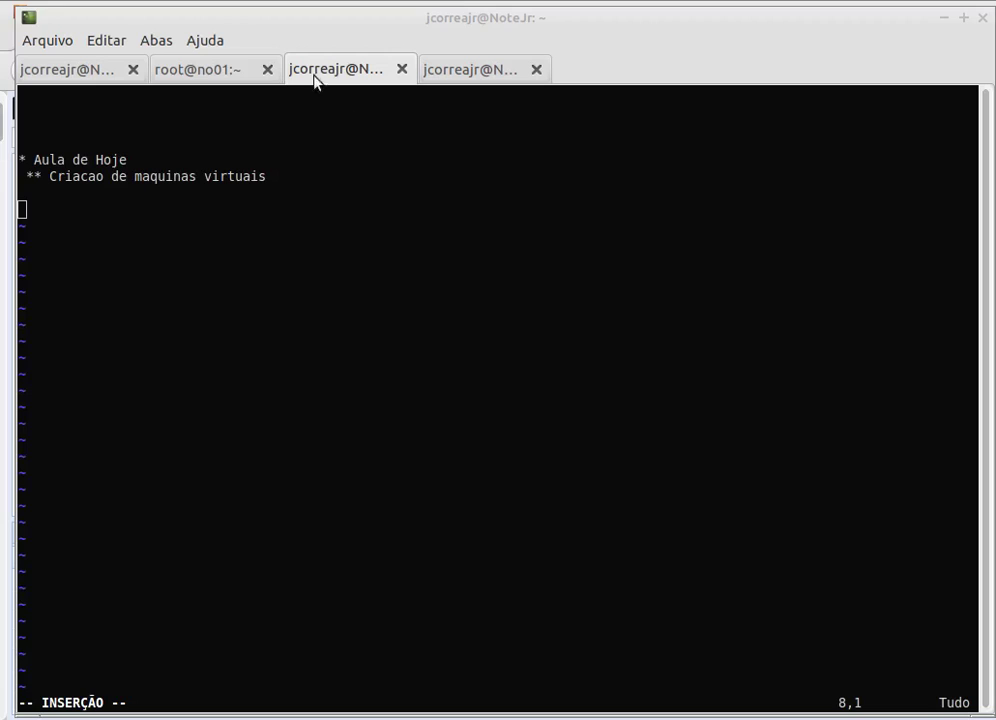
pyautogui.click(289, 20)
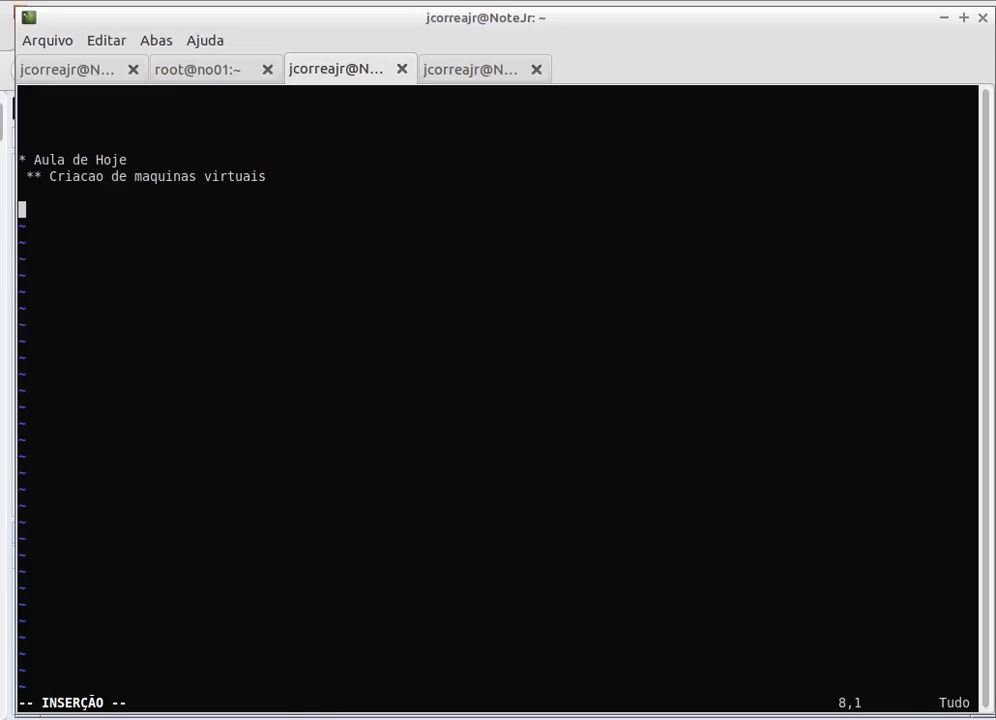
pyautogui.hotkey('alt', 'Tab')
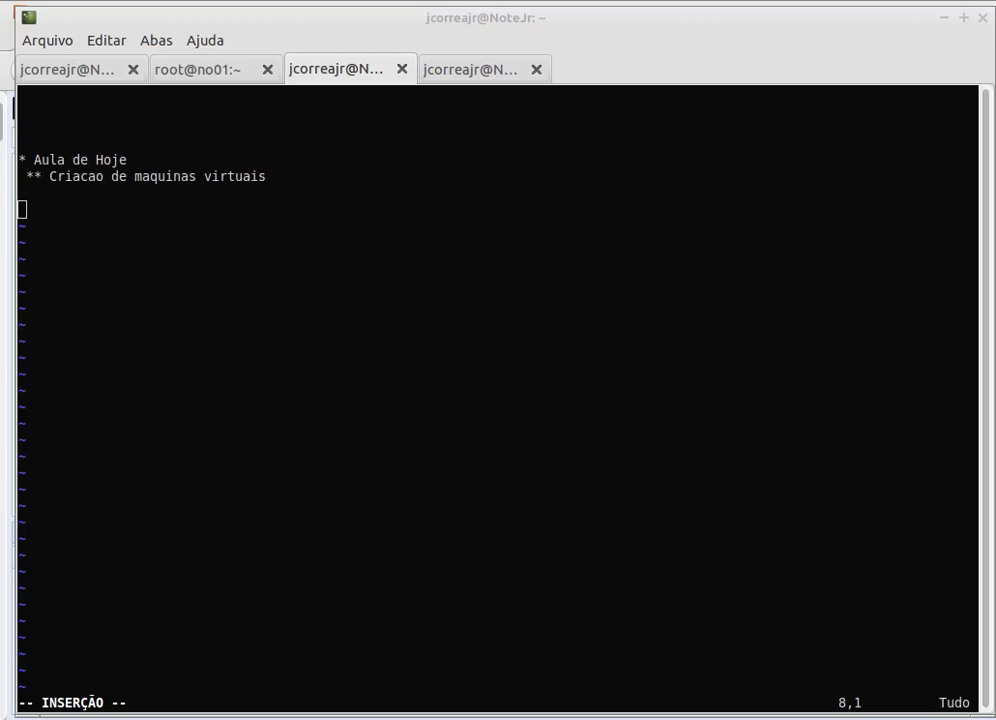
pyautogui.hotkey('alt', 'Tab')
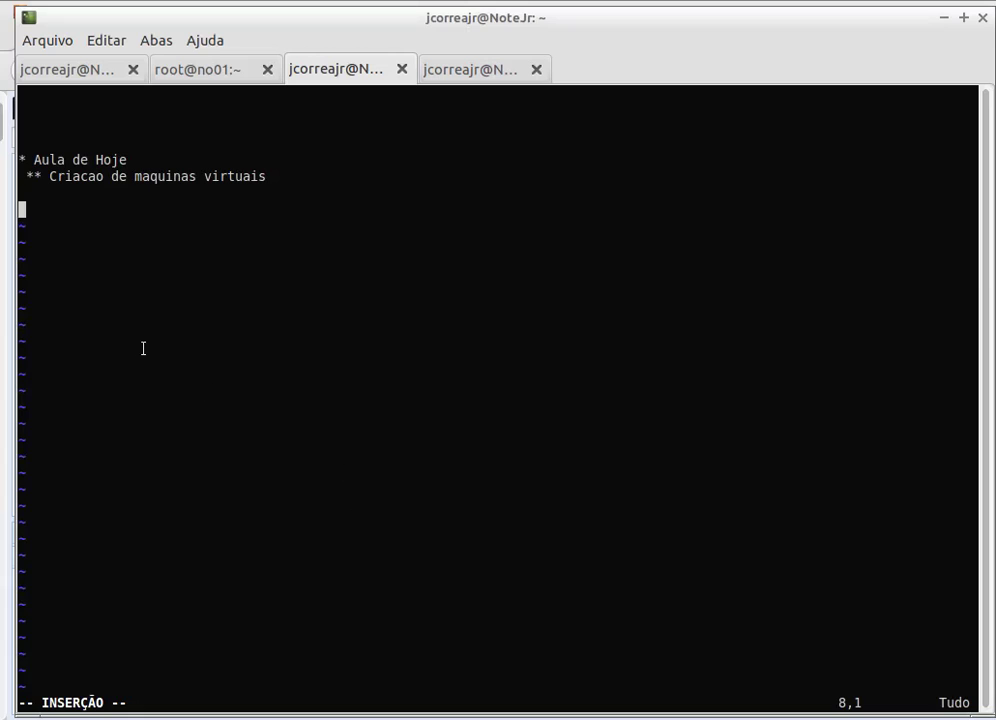
pyautogui.moveTo(44, 176); pyautogui.dragTo(263, 178)
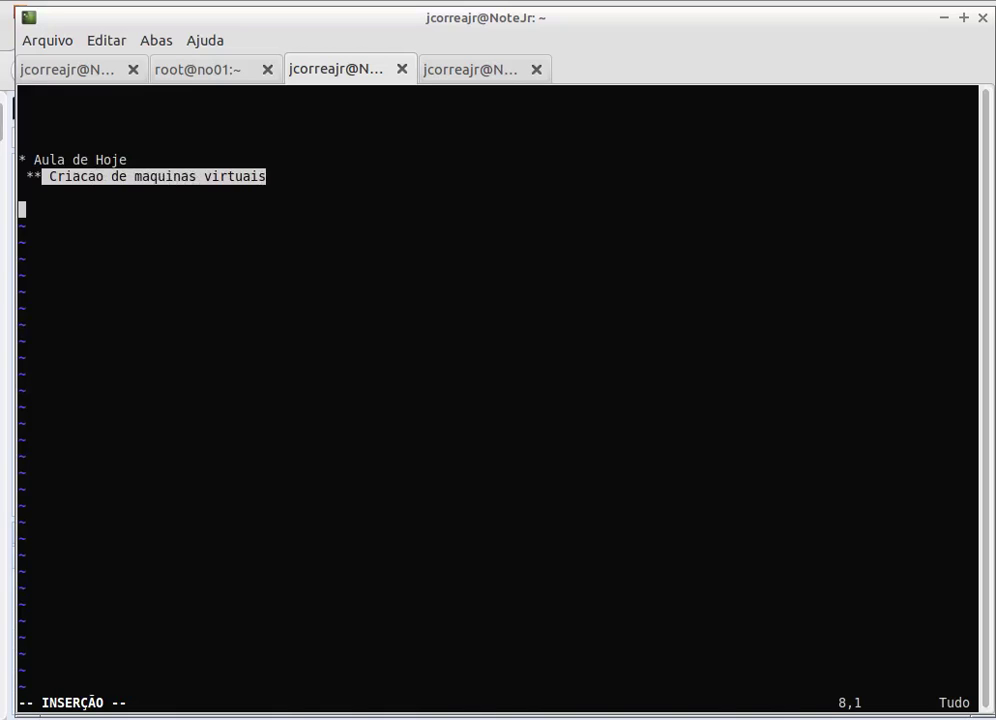
pyautogui.hotkey('alt', 'Tab')
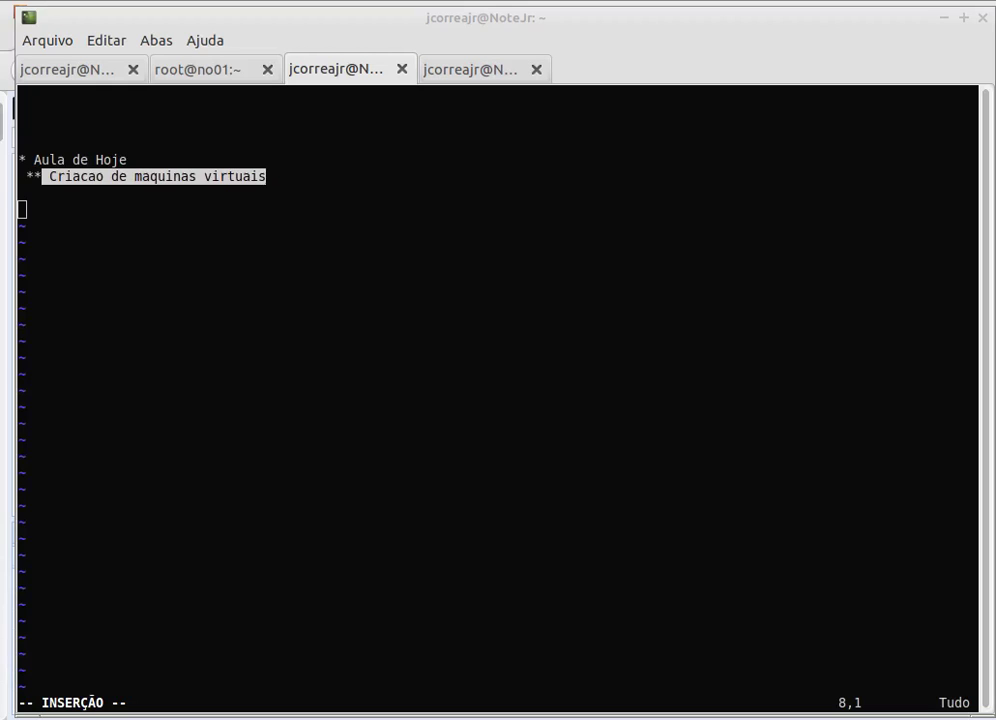
pyautogui.hotkey('alt', 'Tab')
pyautogui.click(345, 281)
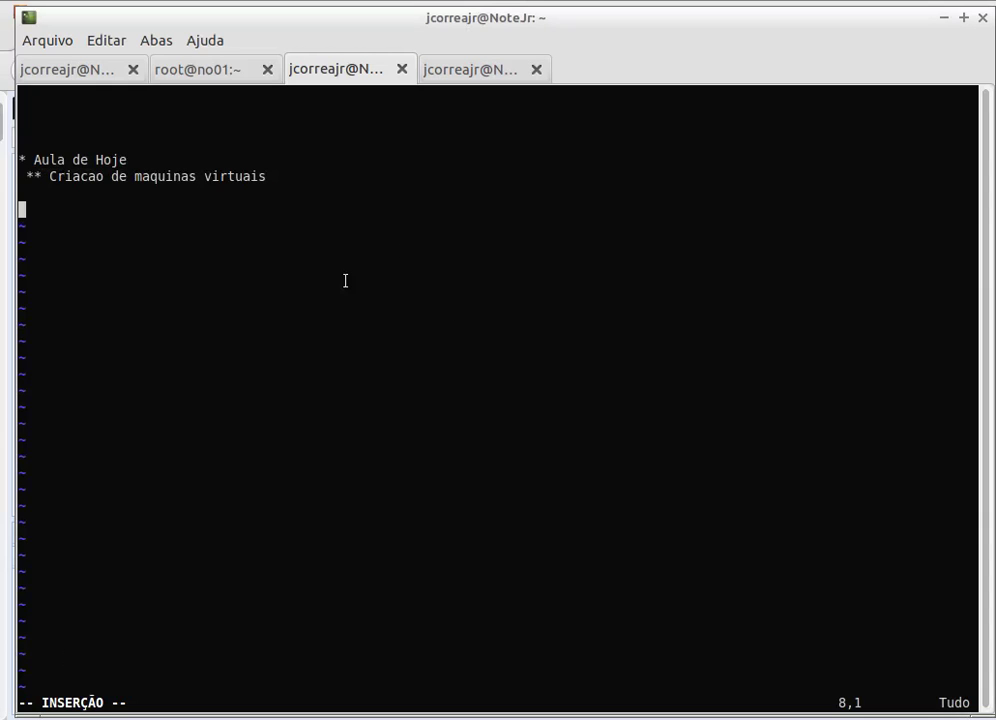
pyautogui.hotkey('alt', 'Tab')
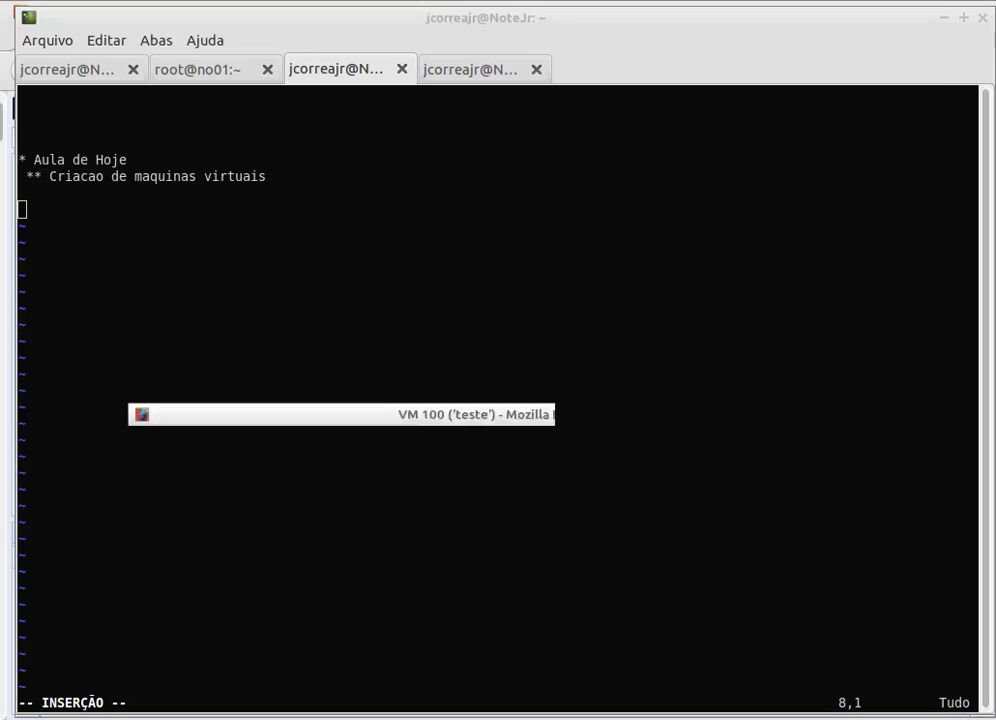
pyautogui.hotkey('alt', 'Tab')
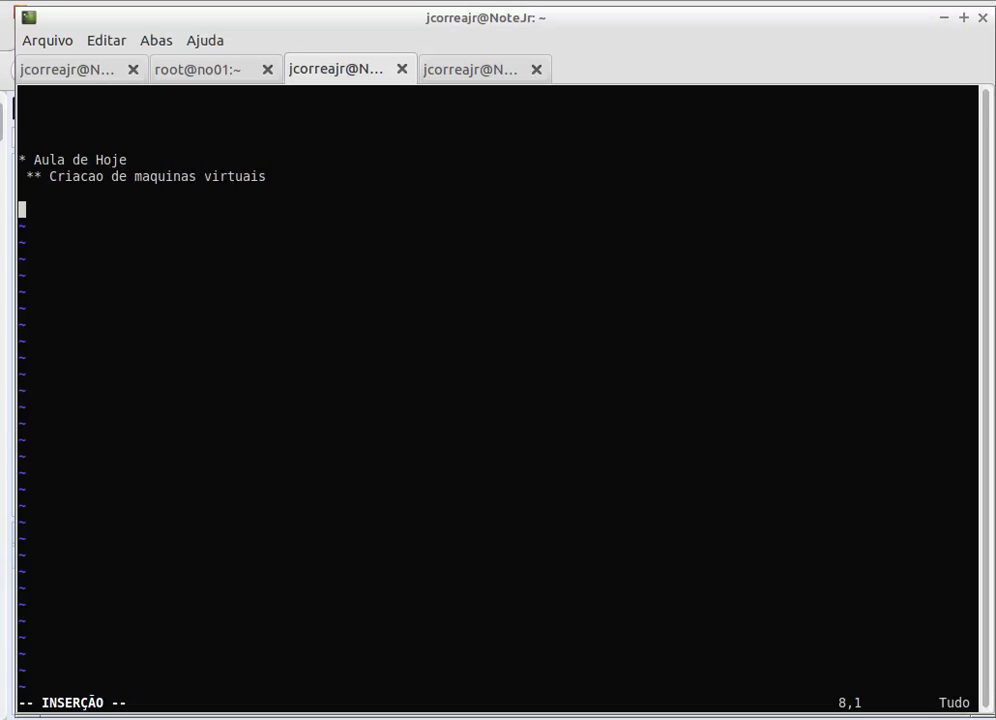
# - Switch to the Proxmox web interface in Firefox and open the summary of node pve01
pyautogui.hotkey('alt', 'Tab')
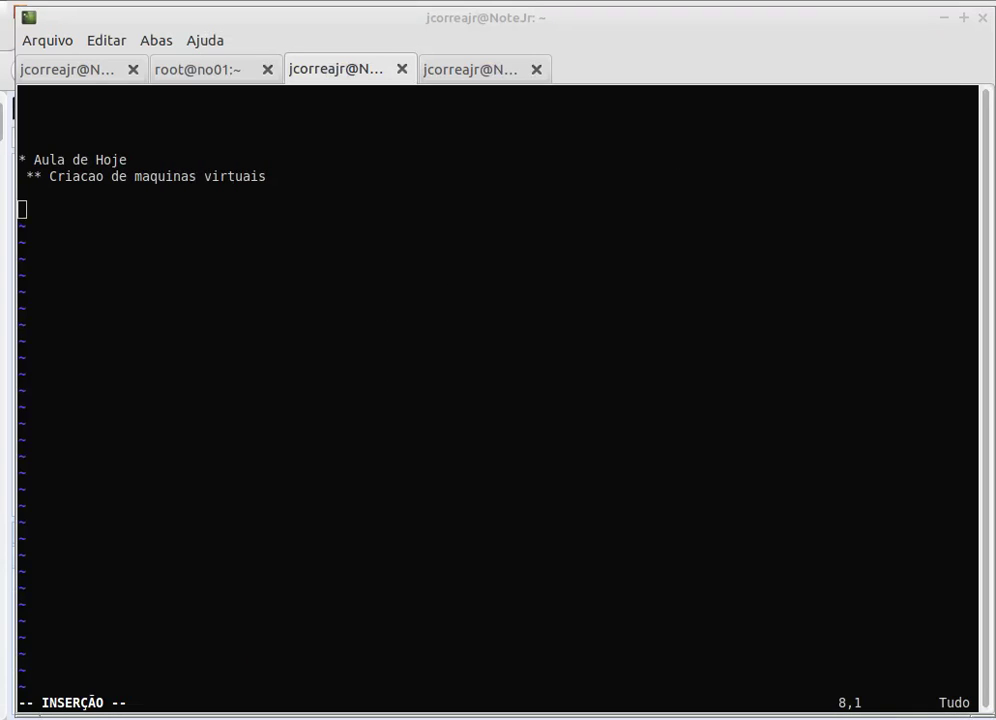
pyautogui.hotkey('alt', 'Tab')
pyautogui.hotkey('alt', 'Tab')
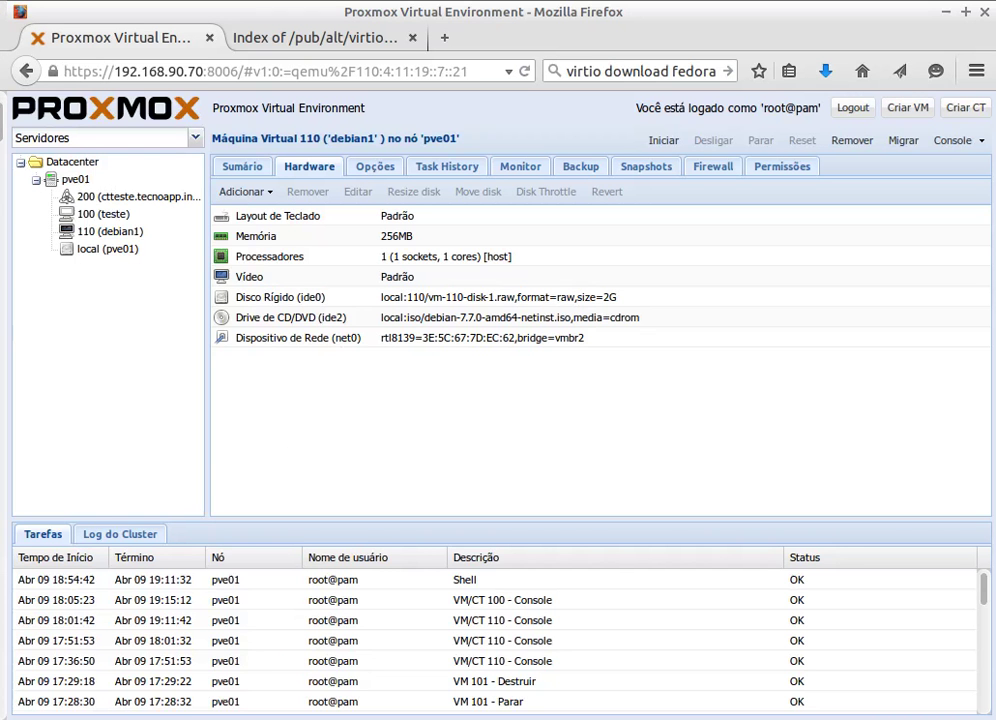
pyautogui.hotkey('alt', 'Tab')
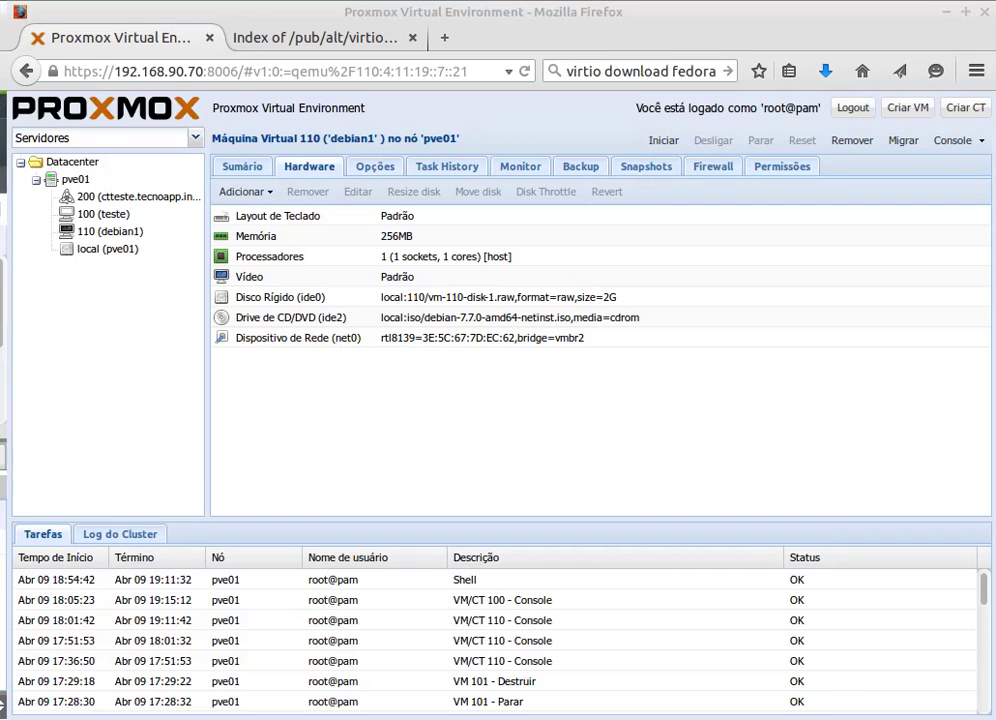
pyautogui.hotkey('alt', 'Tab')
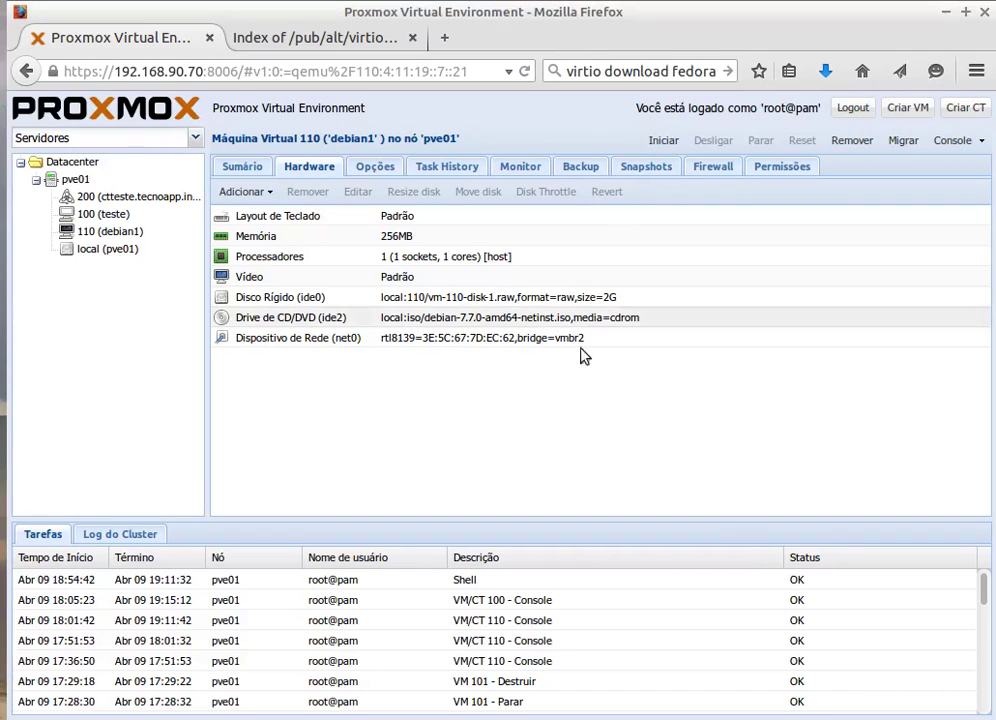
pyautogui.click(78, 181)
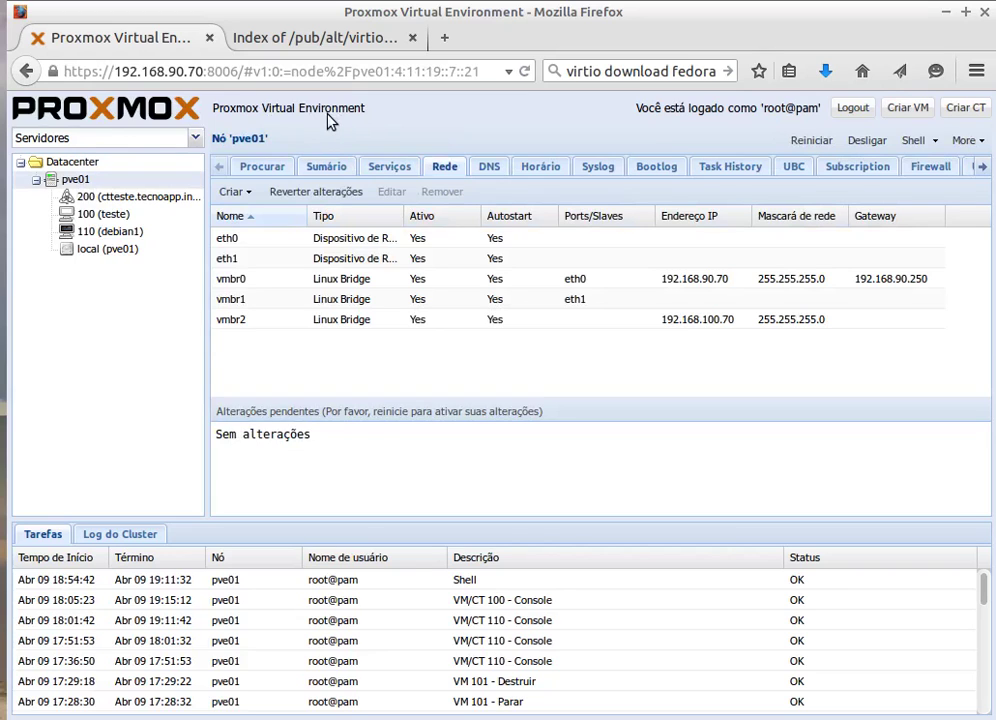
pyautogui.click(340, 175)
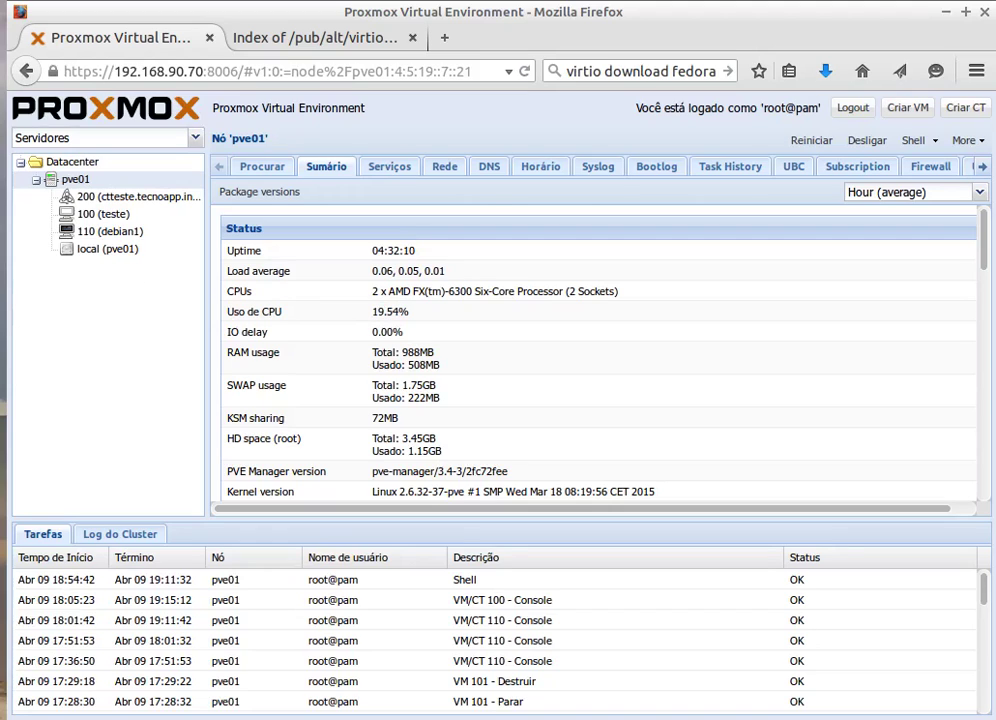
# - Look at the Datacenter level and the pve01 node in the server tree
pyautogui.hotkey('alt', 'Tab')
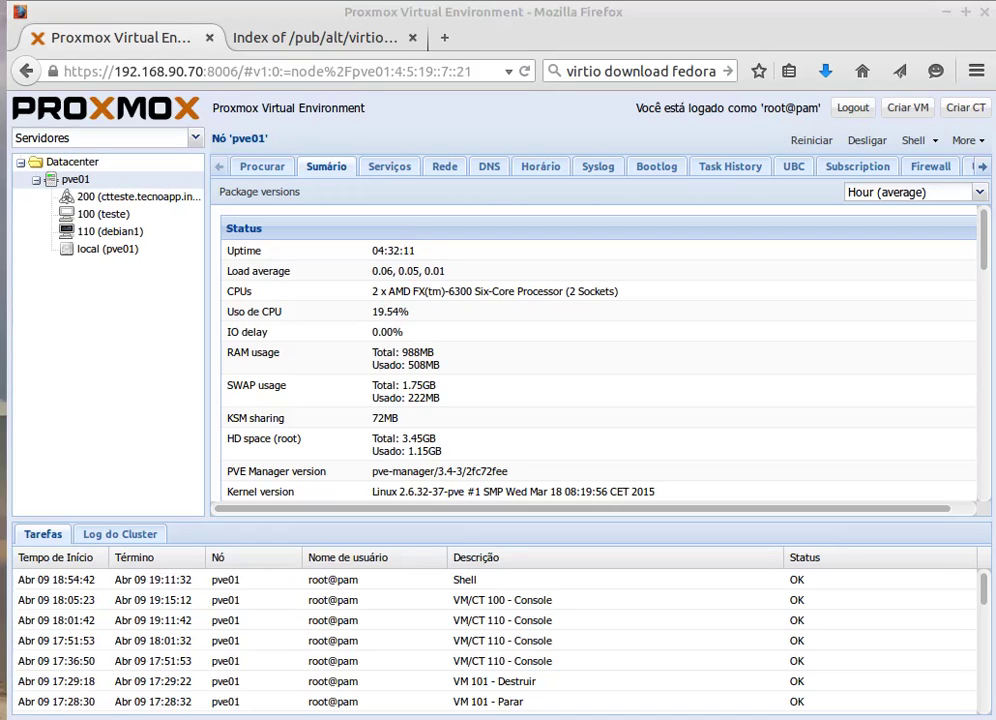
pyautogui.hotkey('alt', 'Tab')
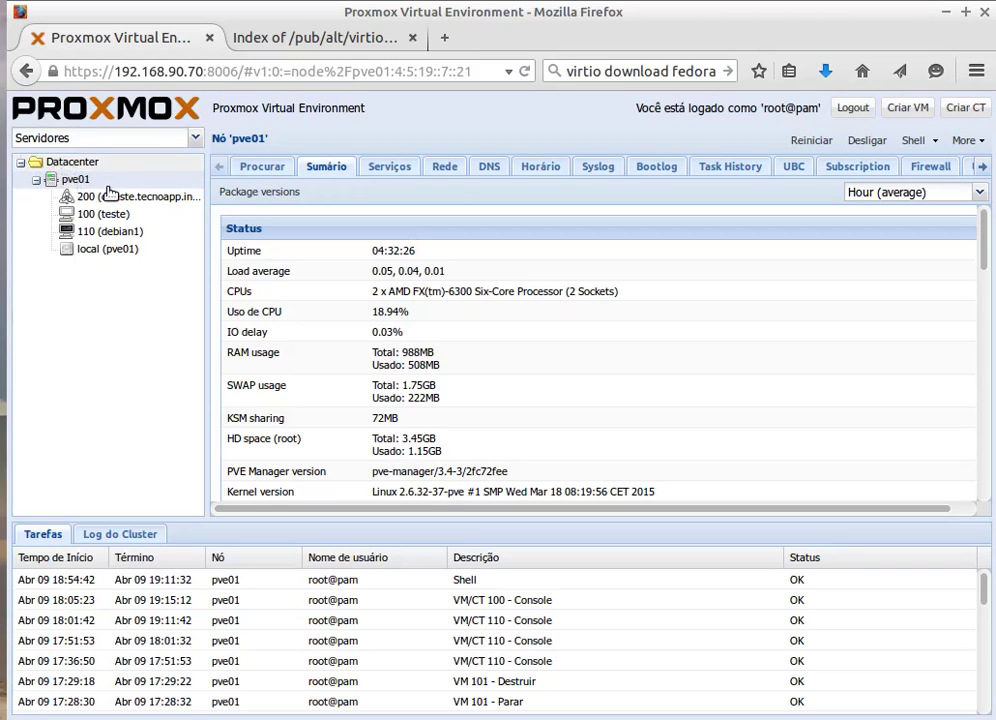
pyautogui.click(125, 163)
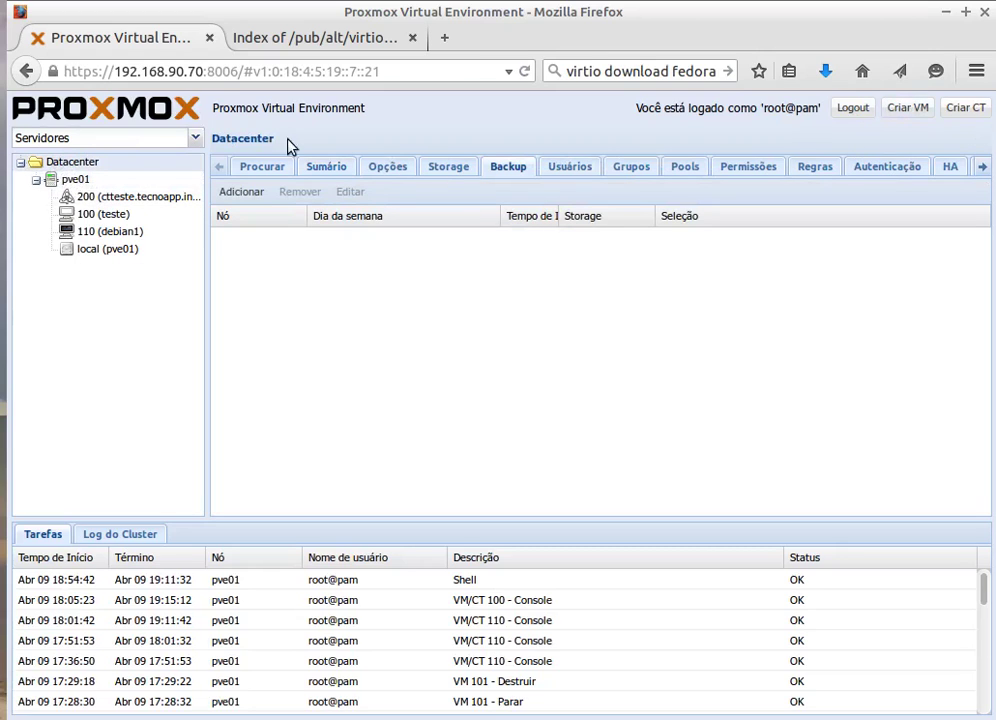
pyautogui.click(77, 181)
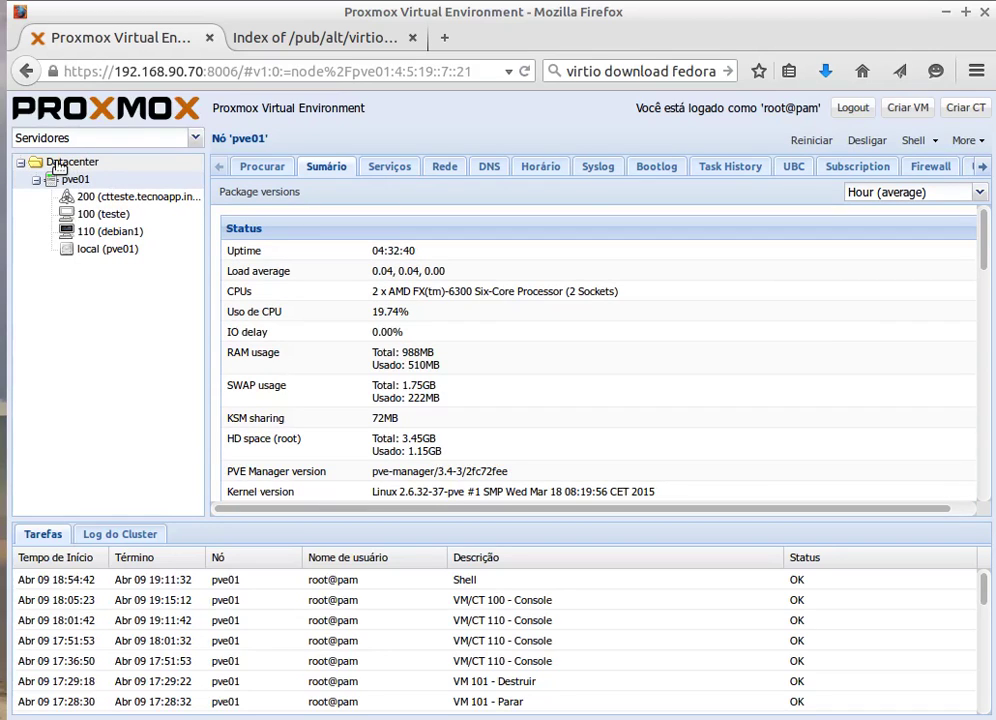
pyautogui.click(58, 166)
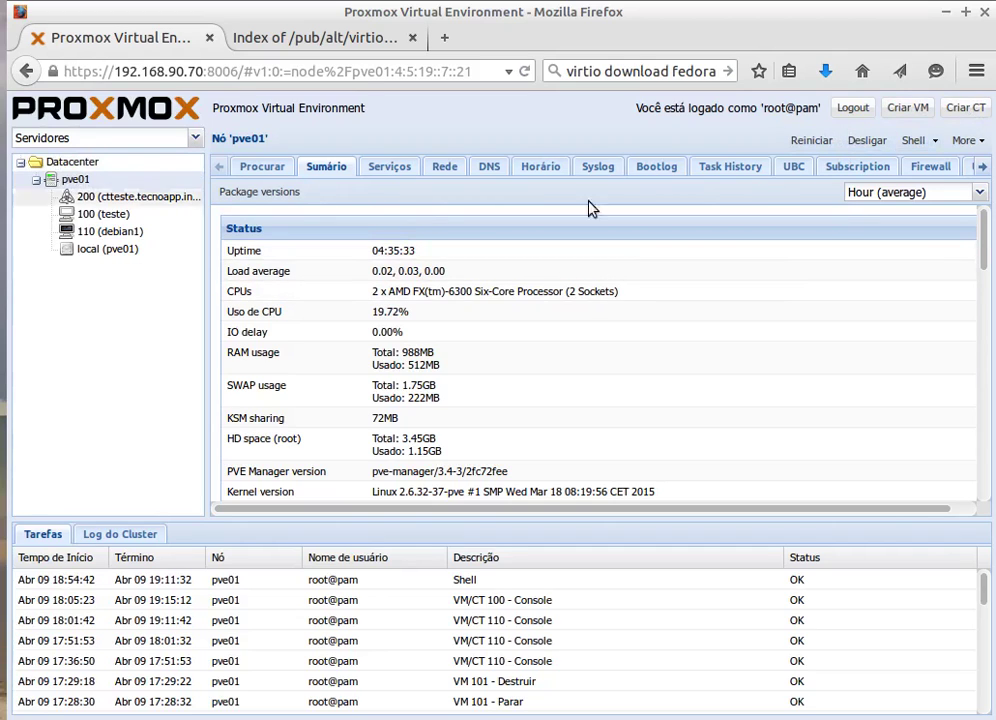
# - Start creating a virtual machine on node pve01 with VM ID 101
pyautogui.click(908, 110)
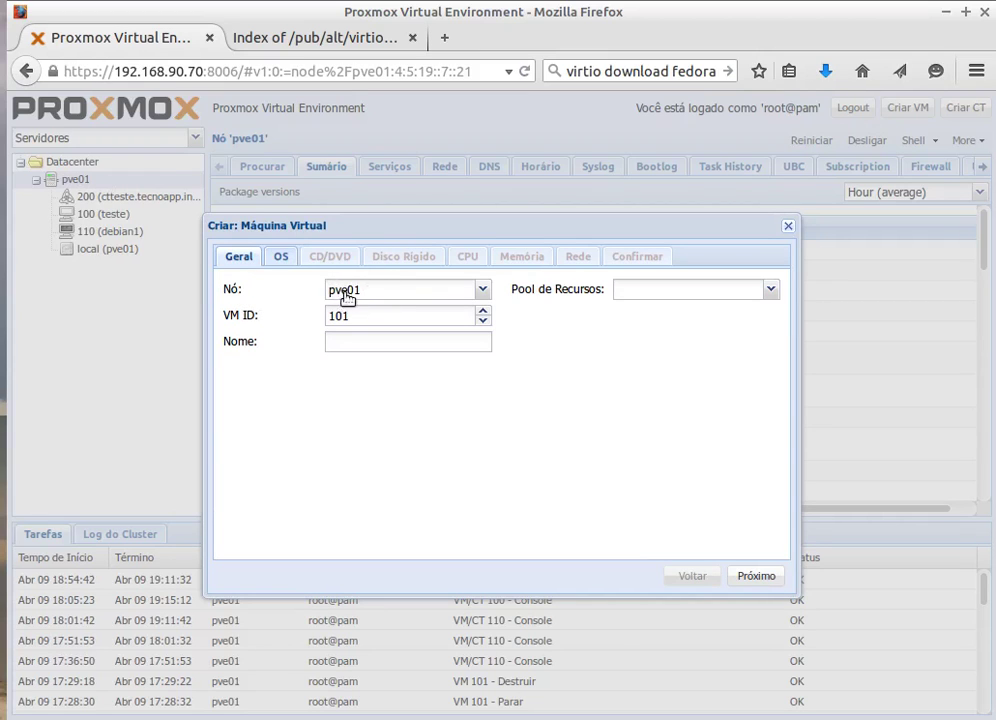
pyautogui.click(483, 289)
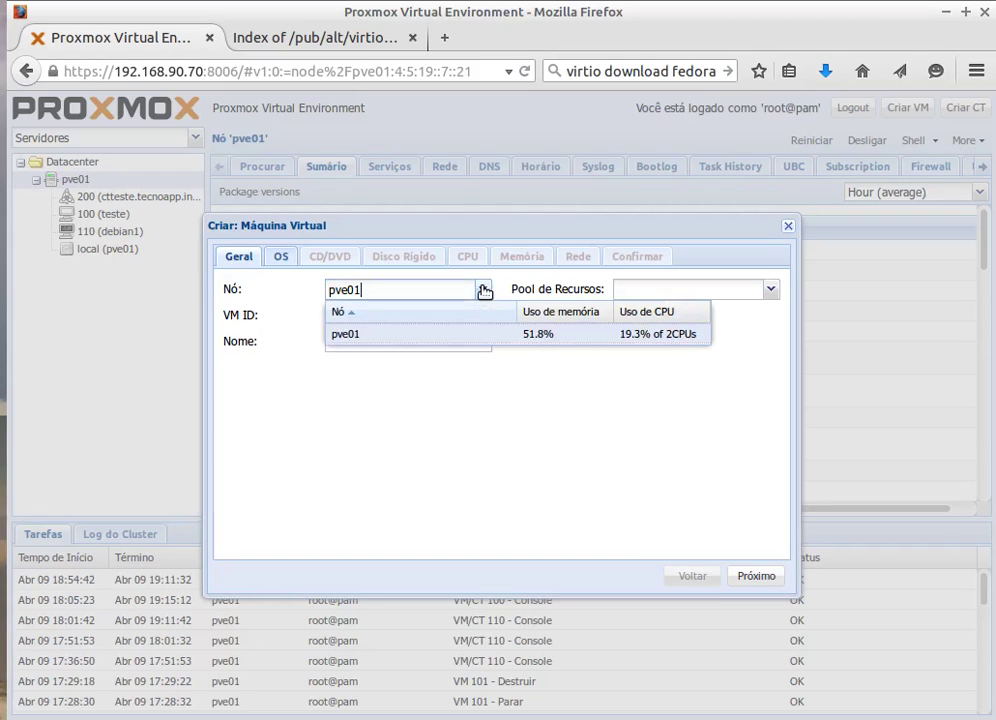
pyautogui.click(483, 289)
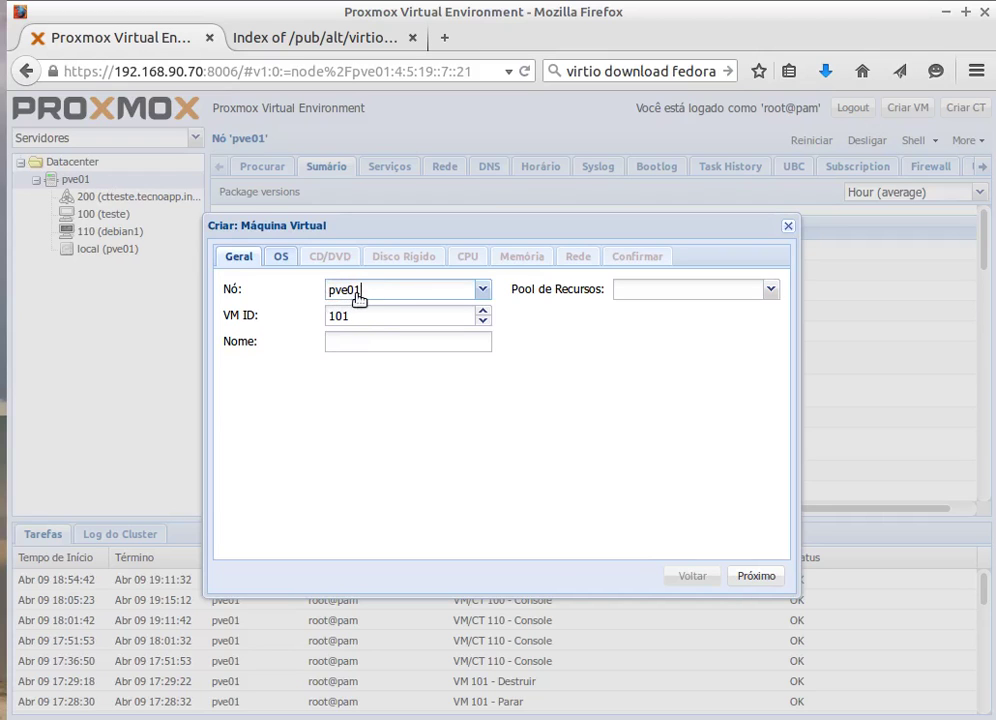
pyautogui.moveTo(348, 317); pyautogui.dragTo(325, 318)
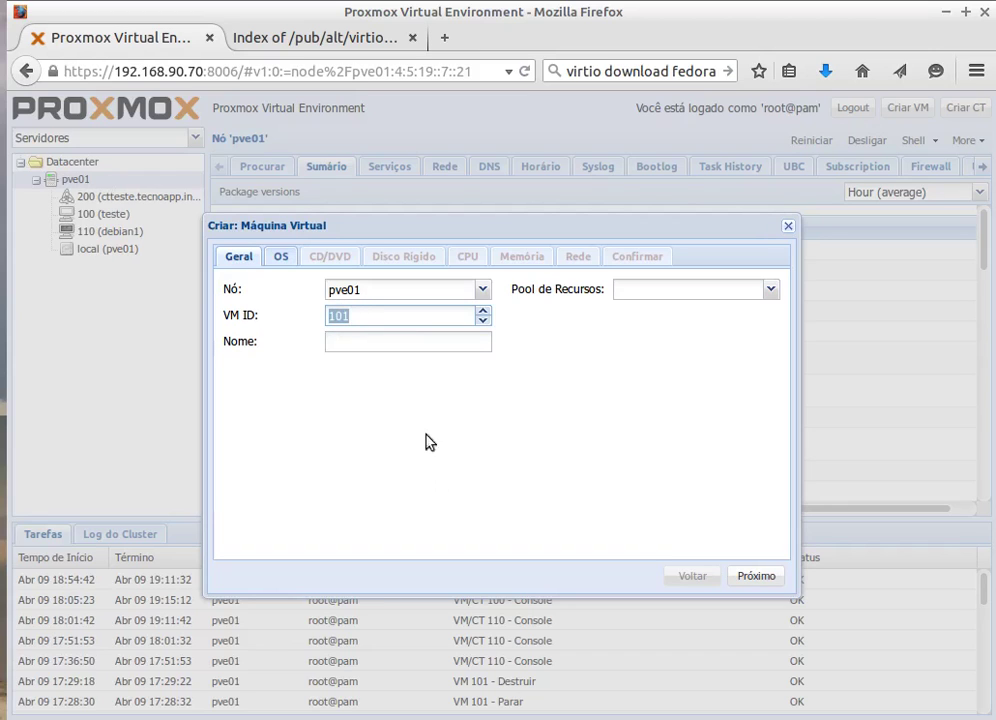
pyautogui.click(363, 319)
pyautogui.moveTo(359, 318); pyautogui.dragTo(333, 316)
# - Name the new virtual machine winxp-02
pyautogui.click(334, 345)
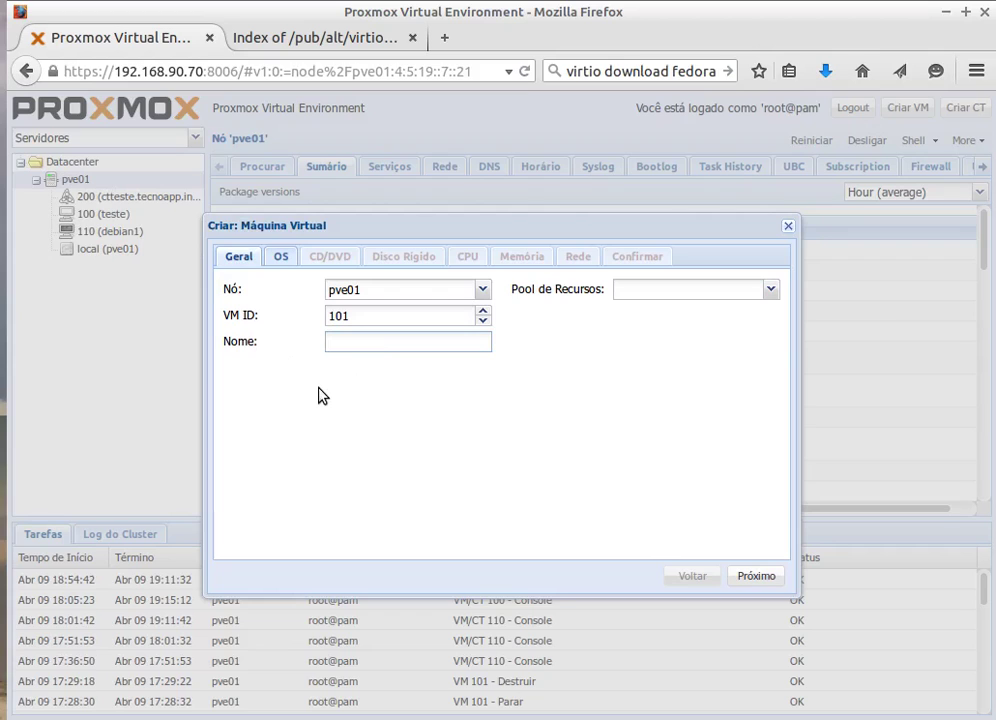
pyautogui.write('winxp_')
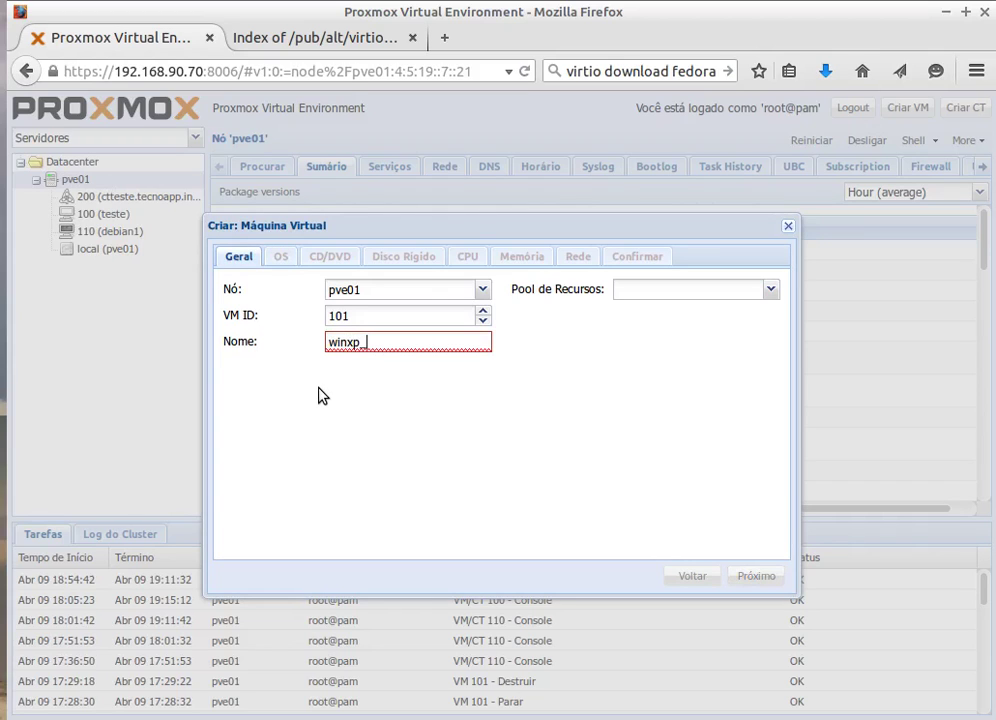
pyautogui.write('02')
pyautogui.moveTo(409, 344)
pyautogui.press('BackSpace')
pyautogui.press('BackSpace')
pyautogui.press('BackSpace')
pyautogui.write('-02')
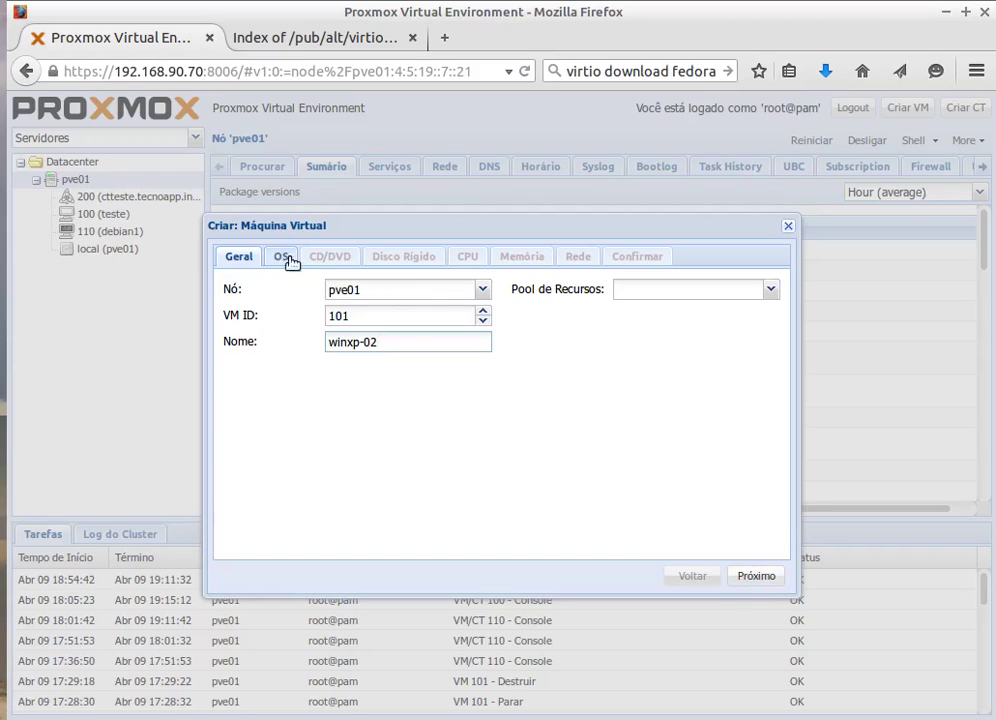
# - Proceed to the operating system settings and choose Microsoft Windows XP/2003 (wxp) as the guest system
pyautogui.click(744, 577)
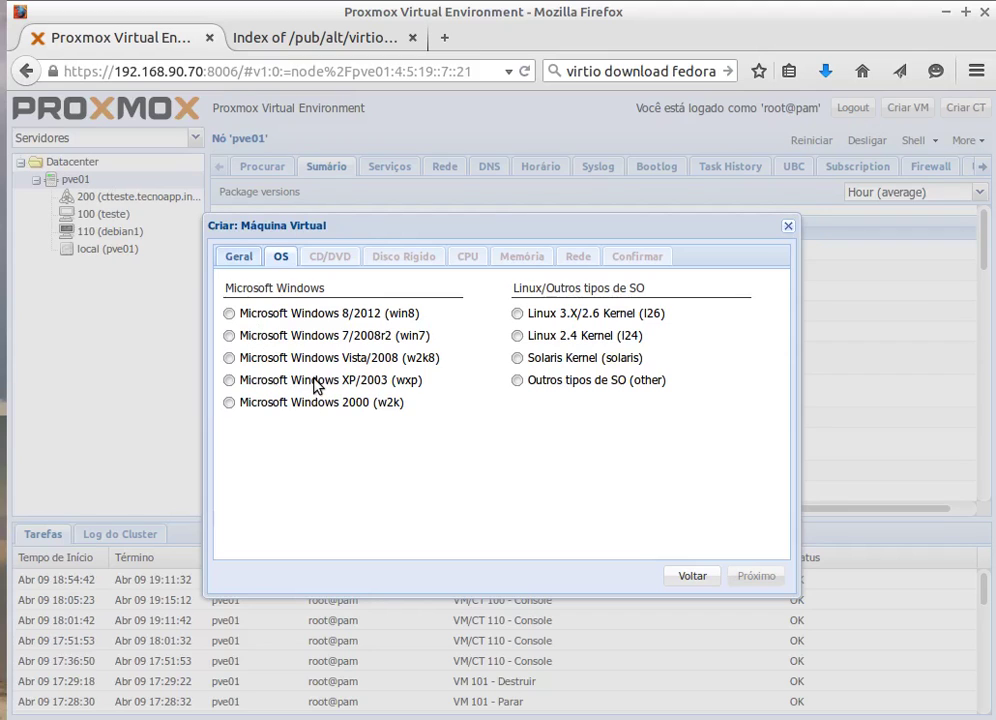
pyautogui.click(229, 381)
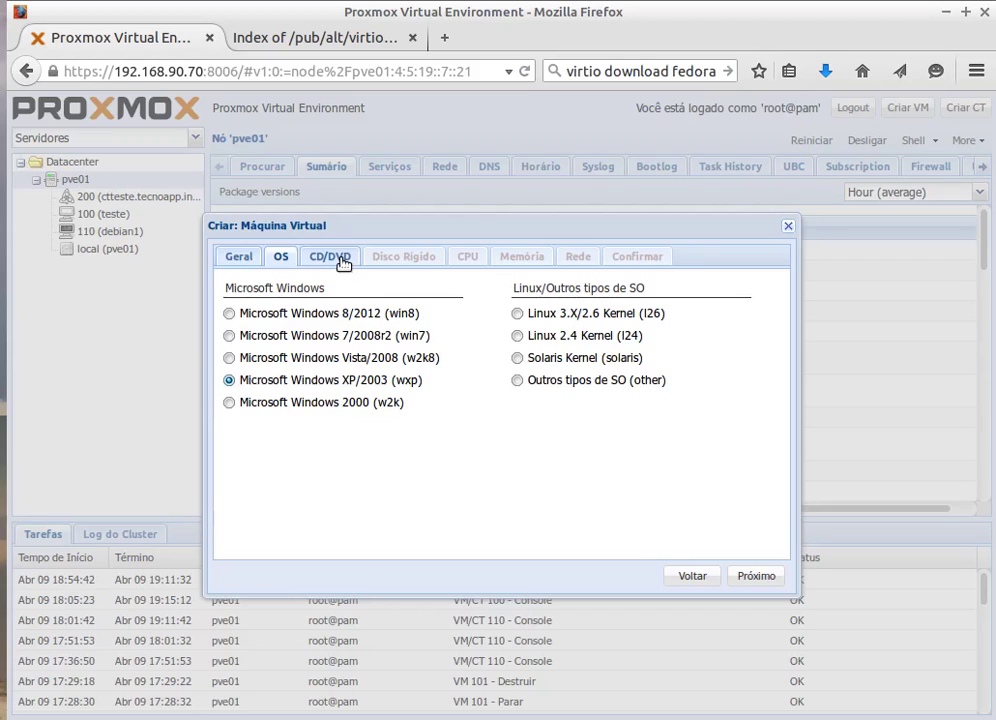
pyautogui.click(766, 577)
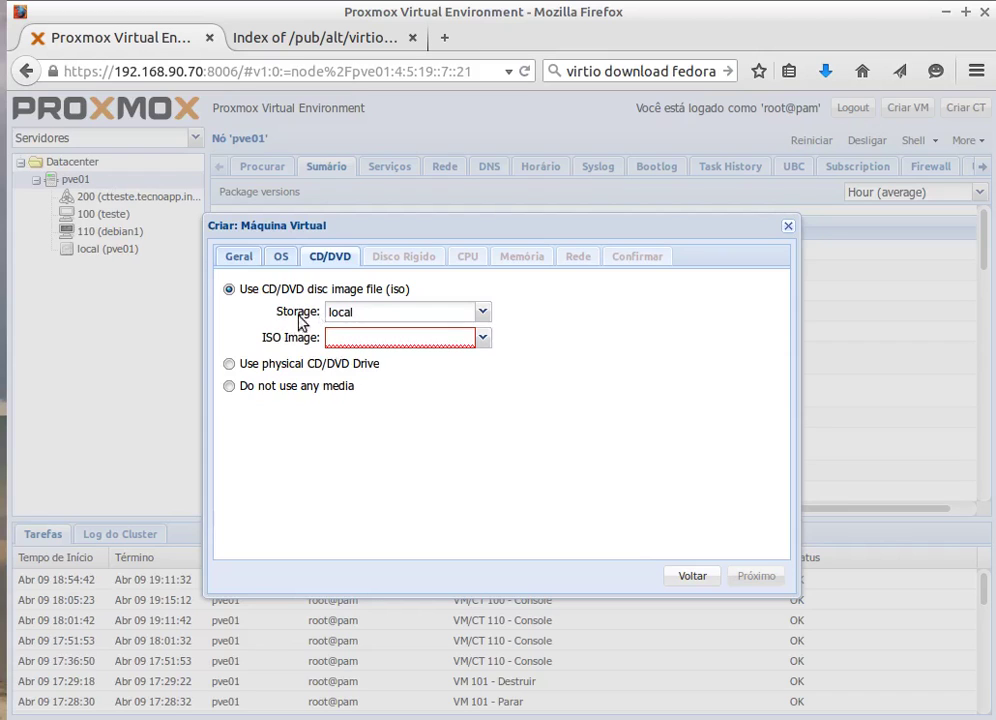
# - Assign WinXPPRO_SP2.iso from the local storage as the virtual machine's CD/DVD image and proceed to the hard disk settings
pyautogui.click(483, 313)
pyautogui.click(484, 314)
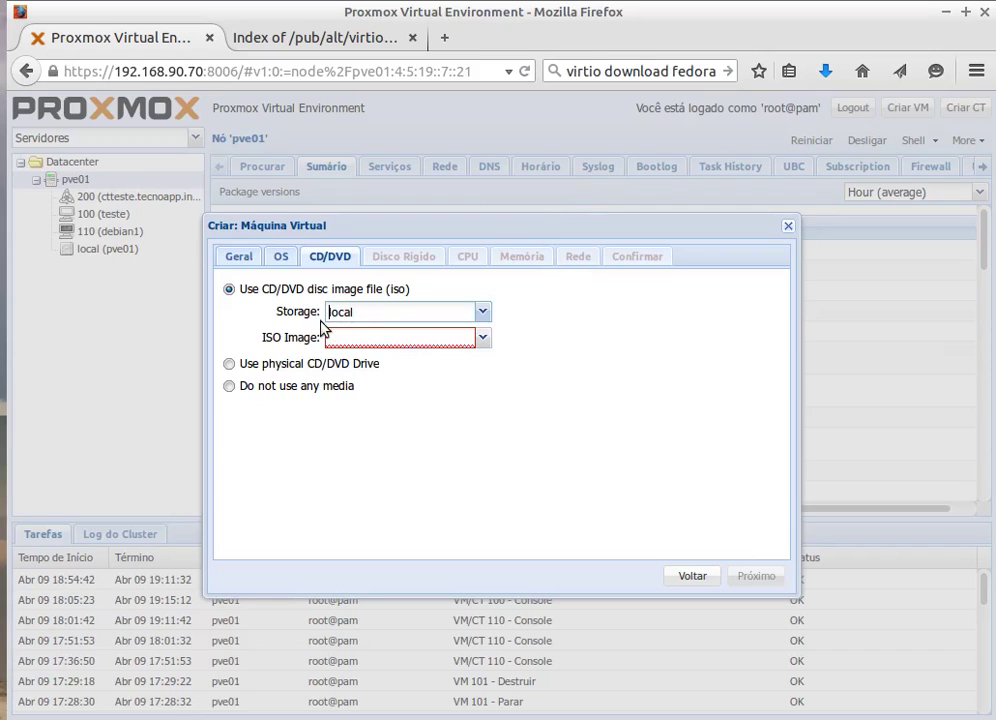
pyautogui.click(483, 338)
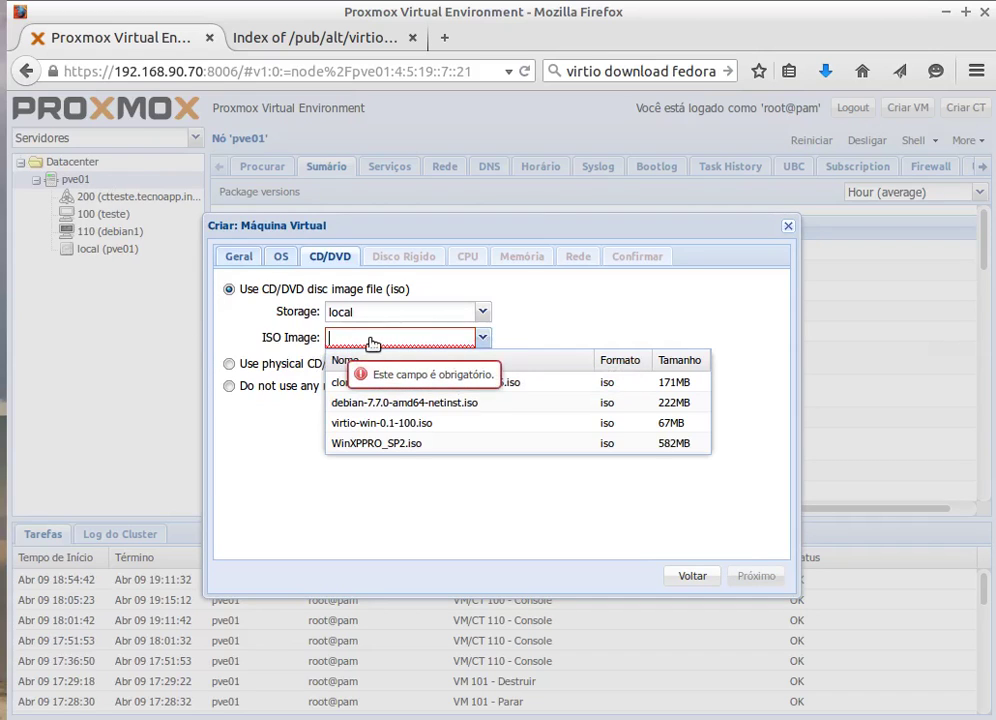
pyautogui.click(373, 444)
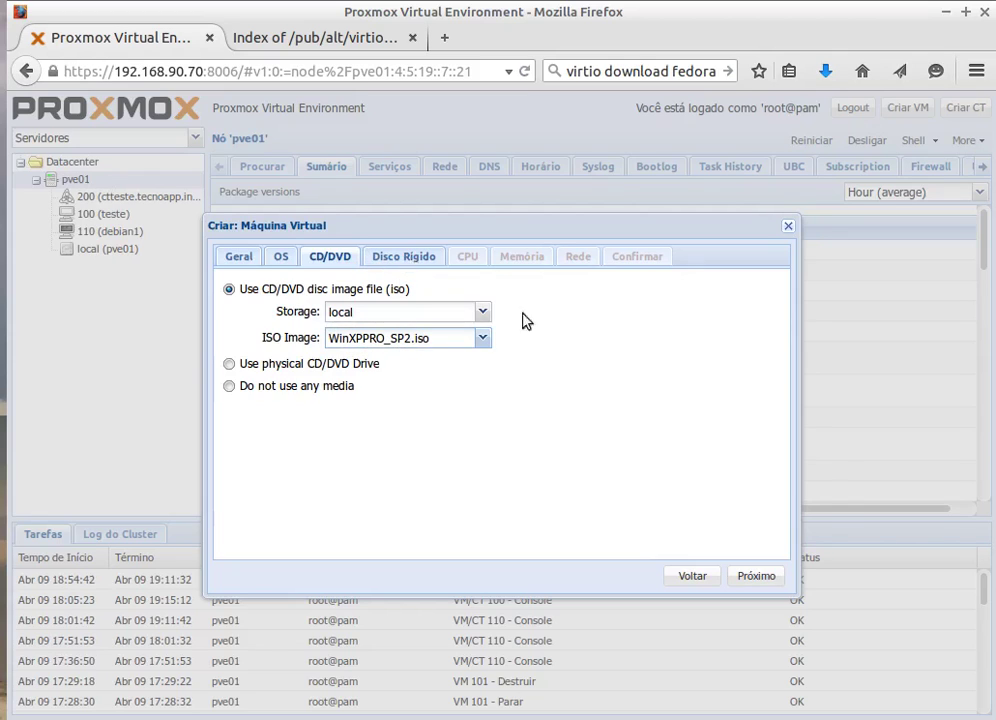
pyautogui.click(756, 576)
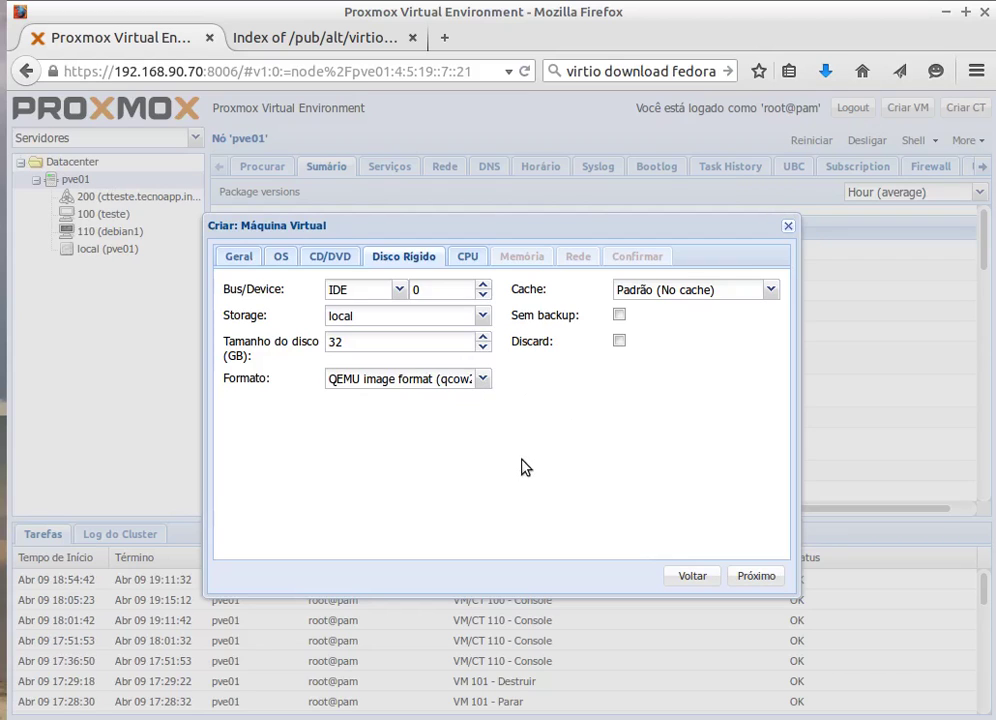
# - Set the hard disk's bus to VIRTIO with device number 0 and place it on the local storage
pyautogui.click(399, 289)
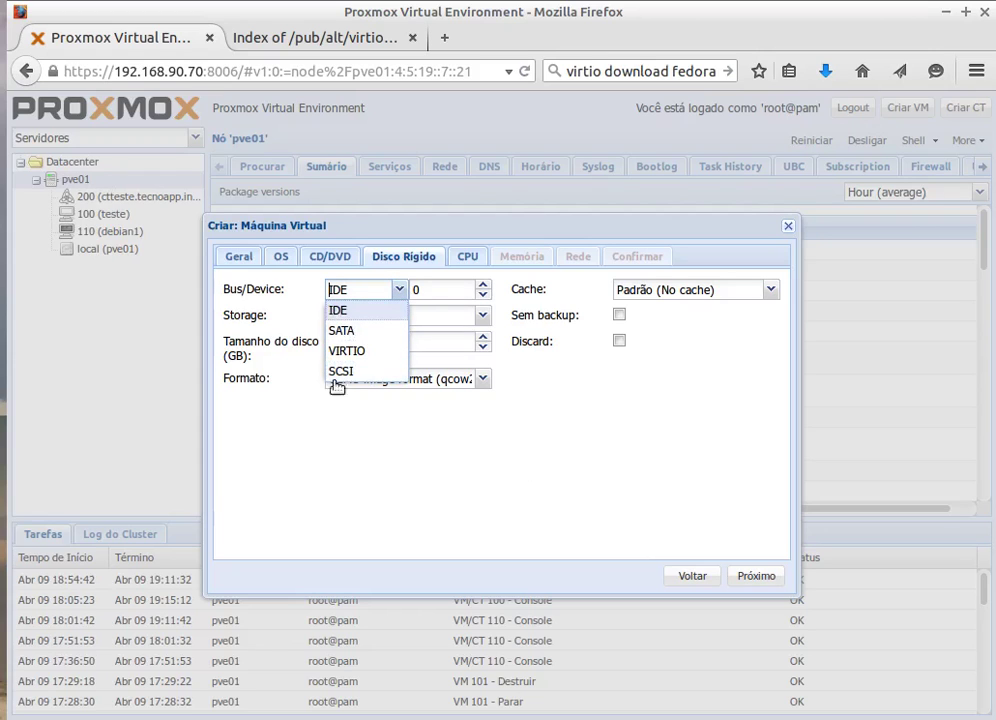
pyautogui.click(355, 467)
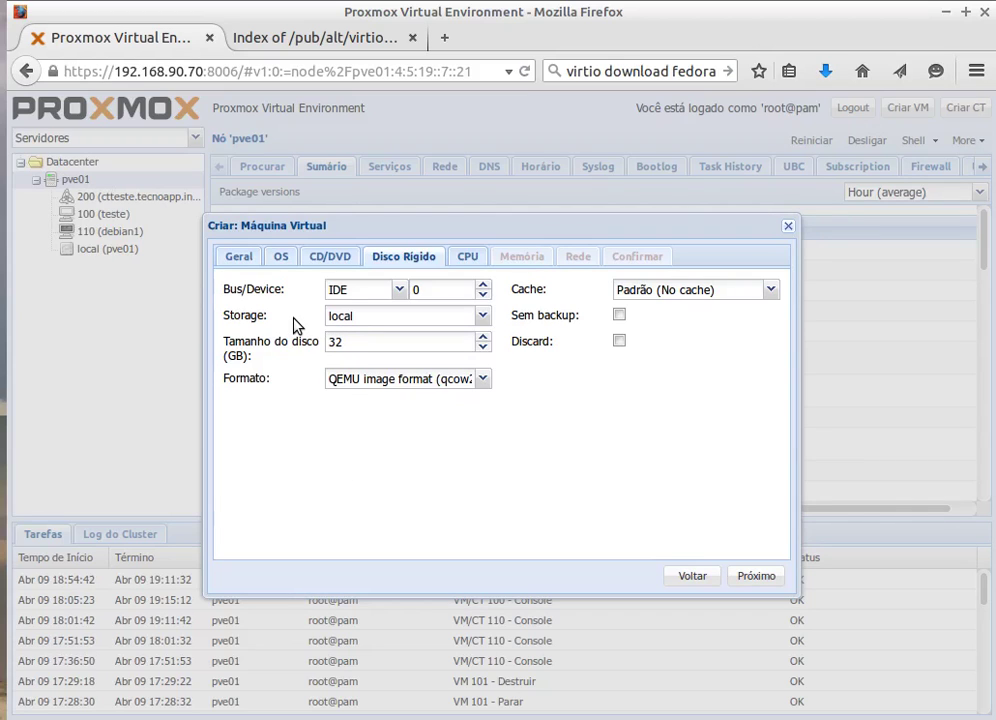
pyautogui.click(400, 290)
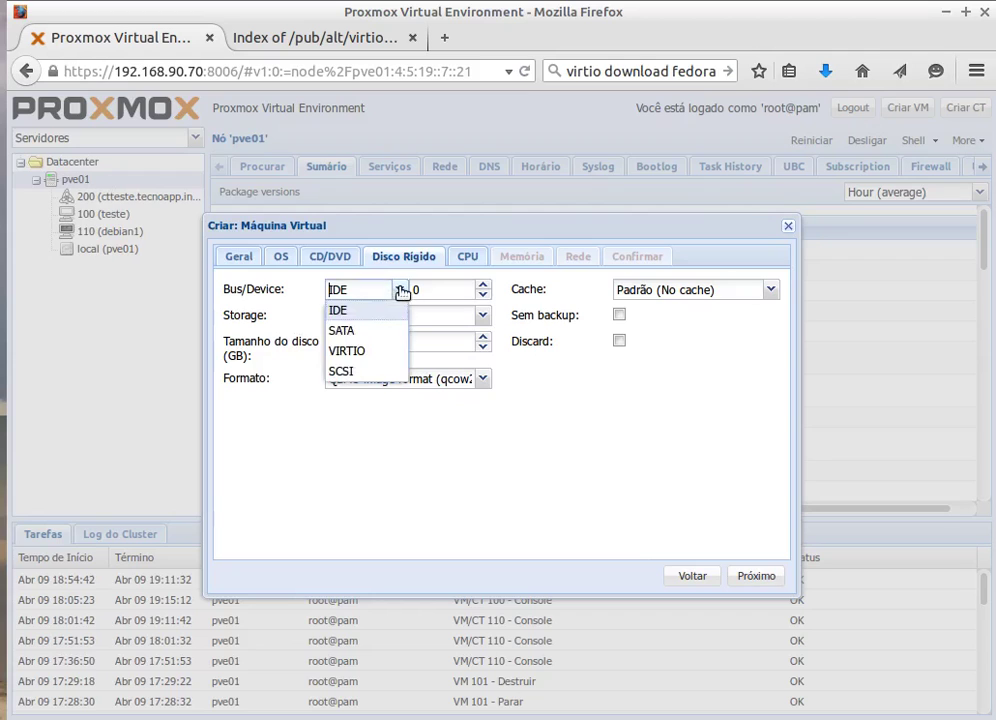
pyautogui.click(352, 351)
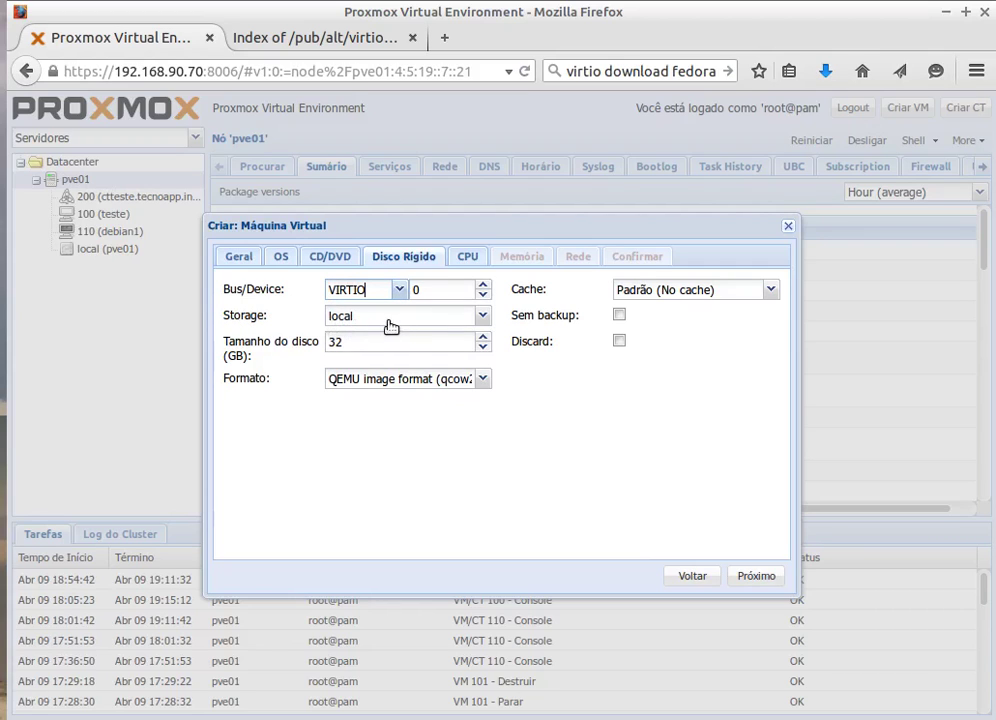
pyautogui.click(482, 317)
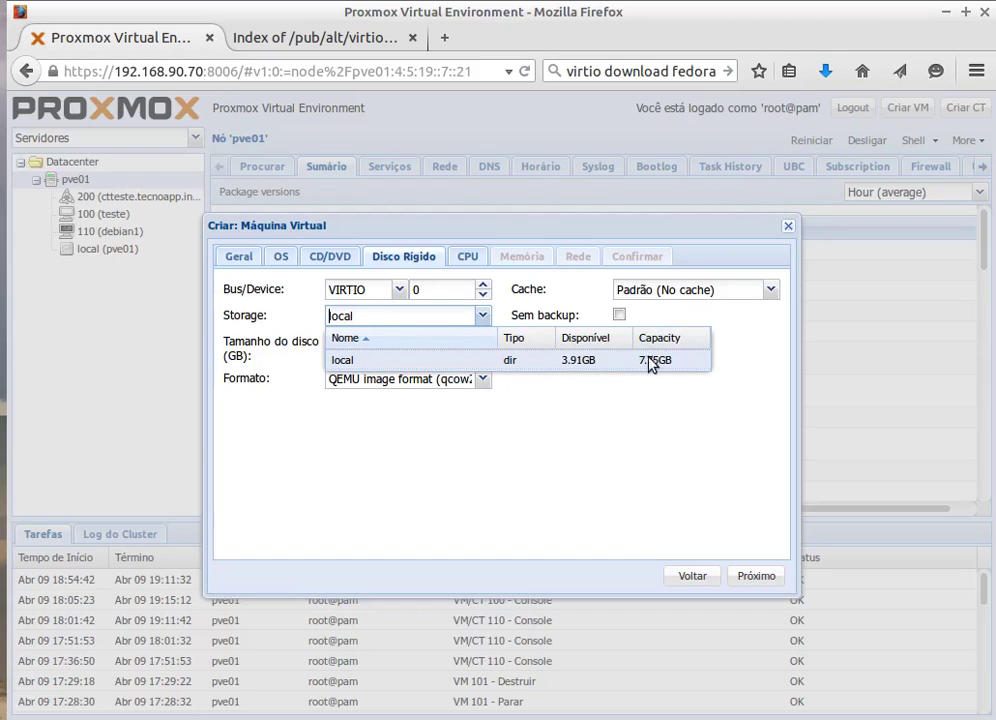
pyautogui.click(368, 363)
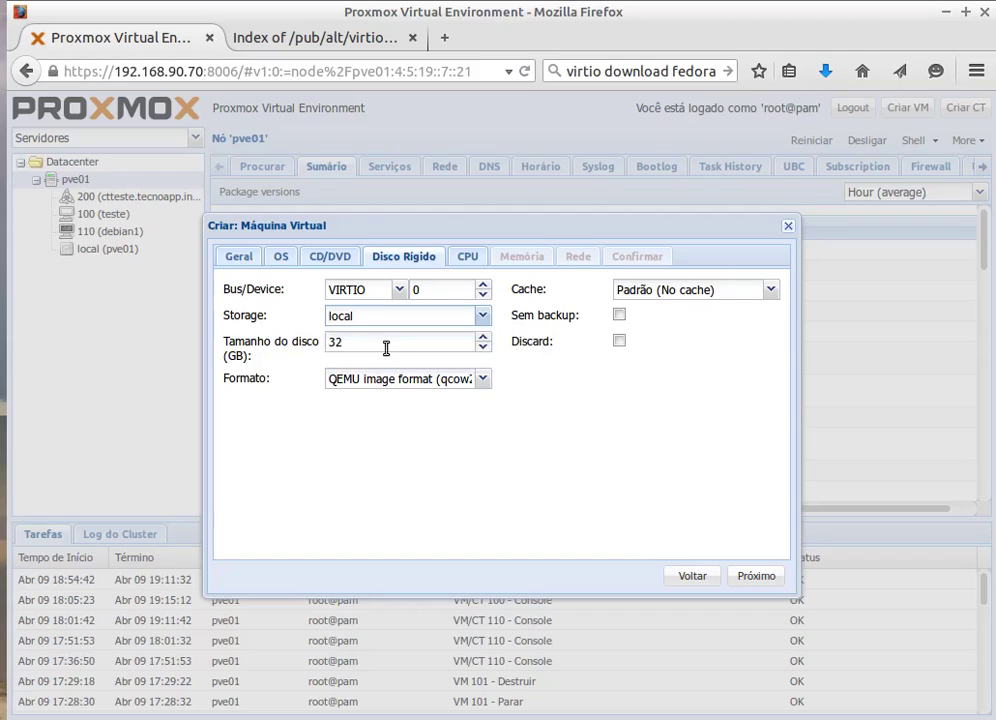
# - Set the disk size to 2 GB and choose the QEMU image format (qcow2)
pyautogui.moveTo(352, 343); pyautogui.dragTo(330, 343)
pyautogui.press('BackSpace')
pyautogui.write('2')
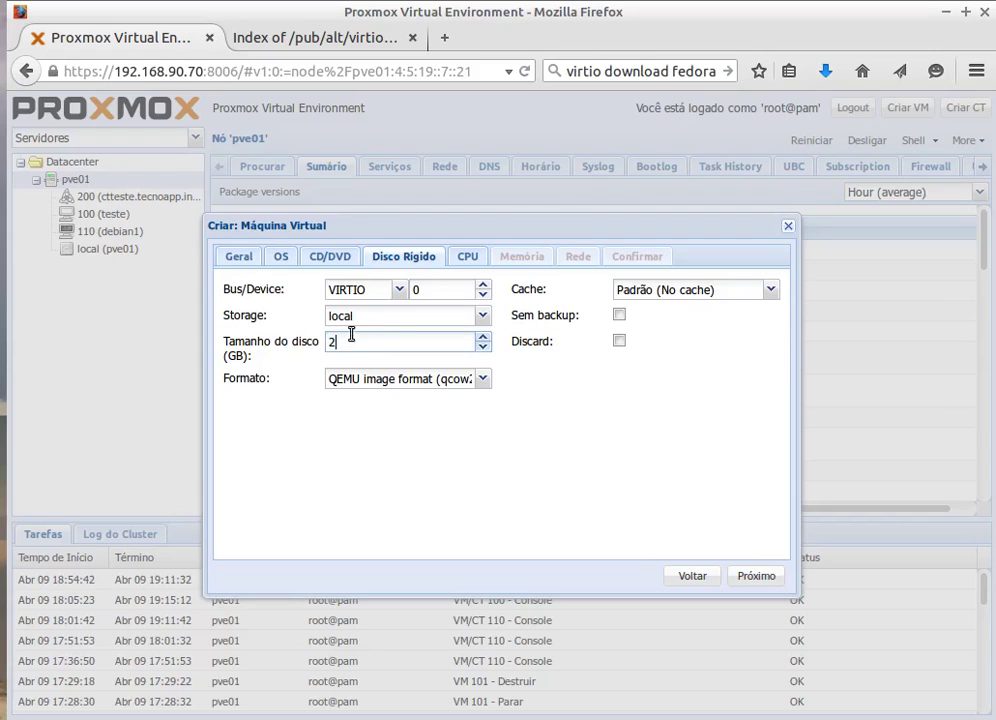
pyautogui.click(486, 379)
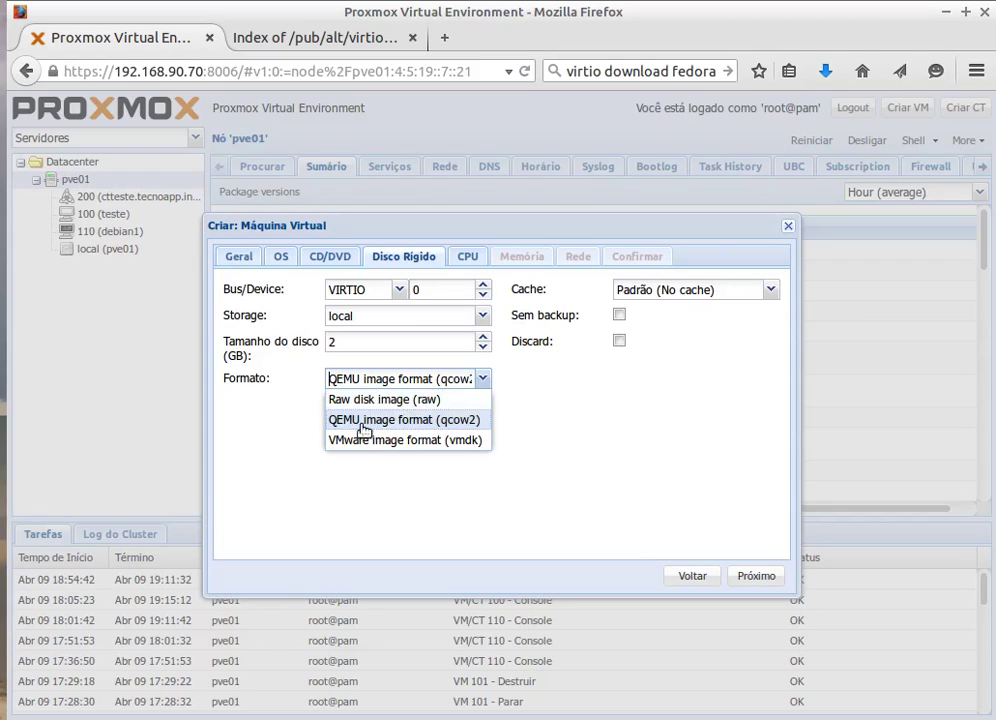
pyautogui.click(365, 420)
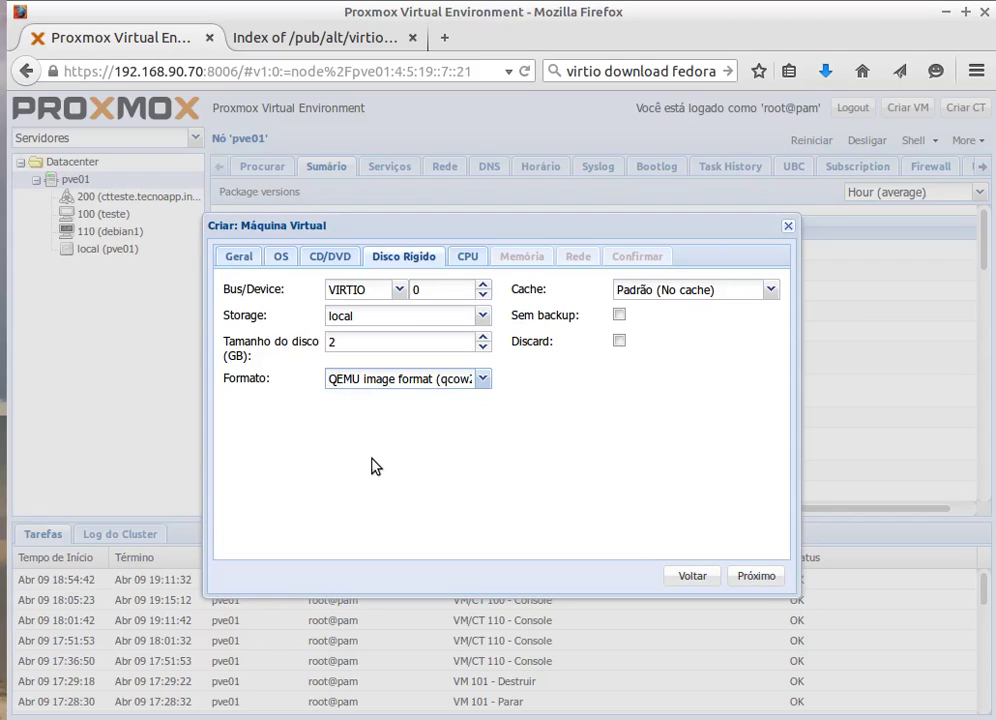
# - Look through the disk cache modes, keep Padrão (No cache), and proceed to the CPU settings
pyautogui.click(773, 289)
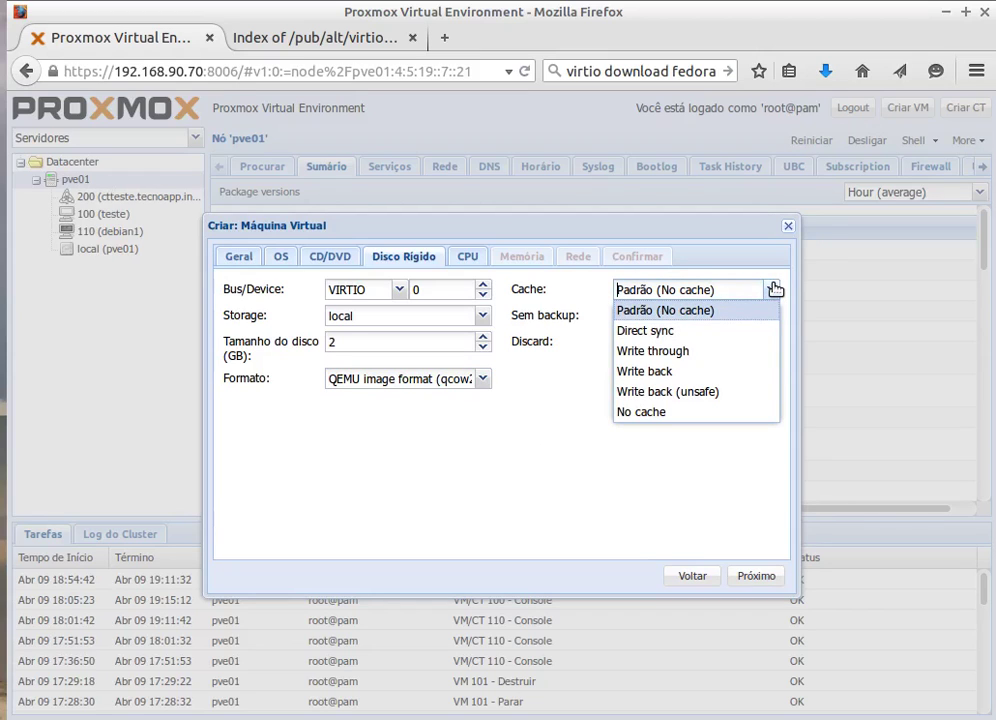
pyautogui.click(773, 289)
pyautogui.click(773, 289)
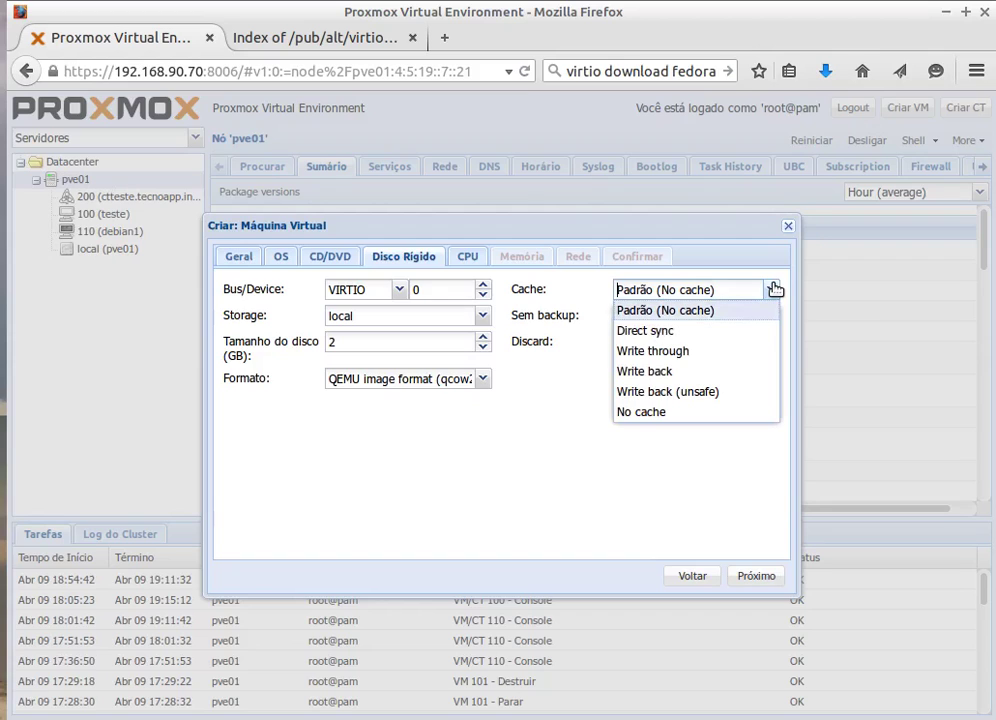
pyautogui.click(773, 289)
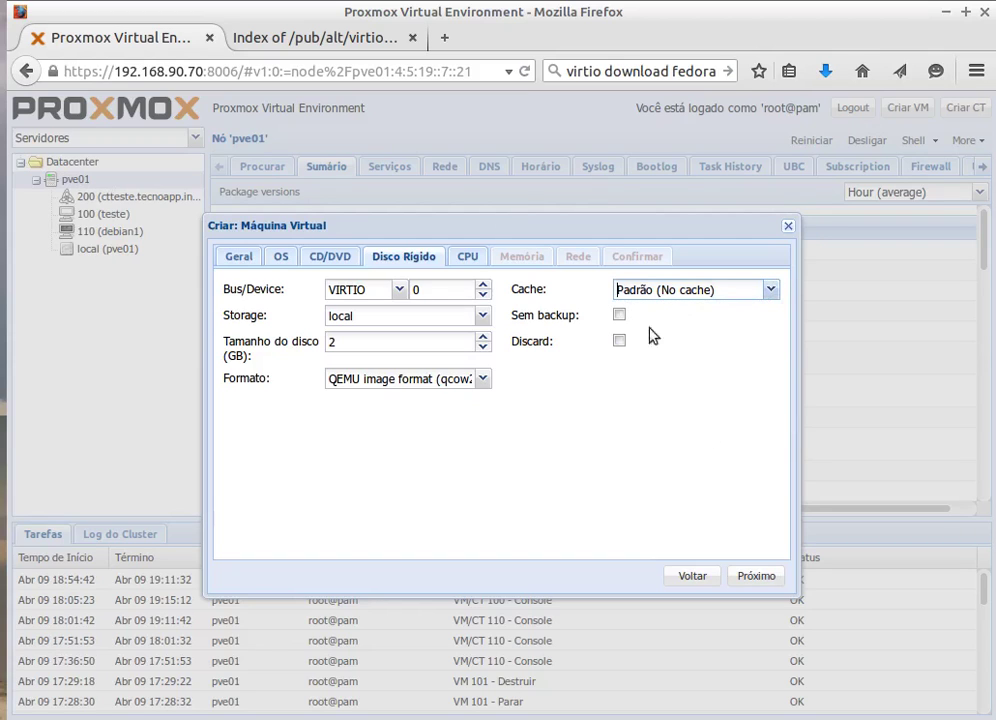
pyautogui.click(758, 577)
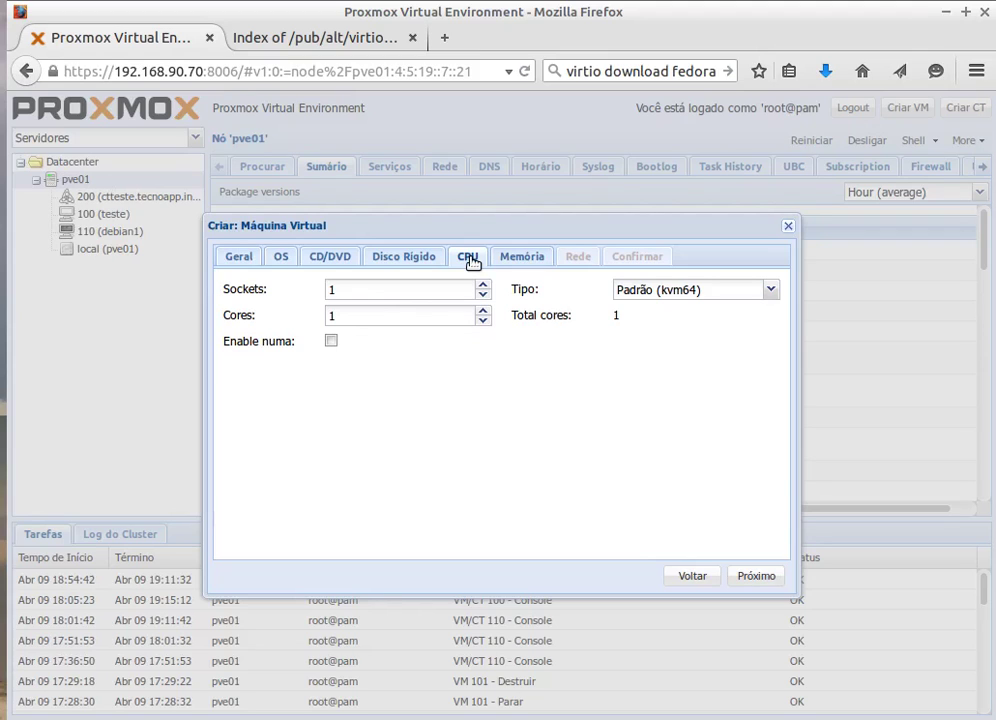
# - Choose host as the virtual machine's CPU type
pyautogui.click(771, 291)
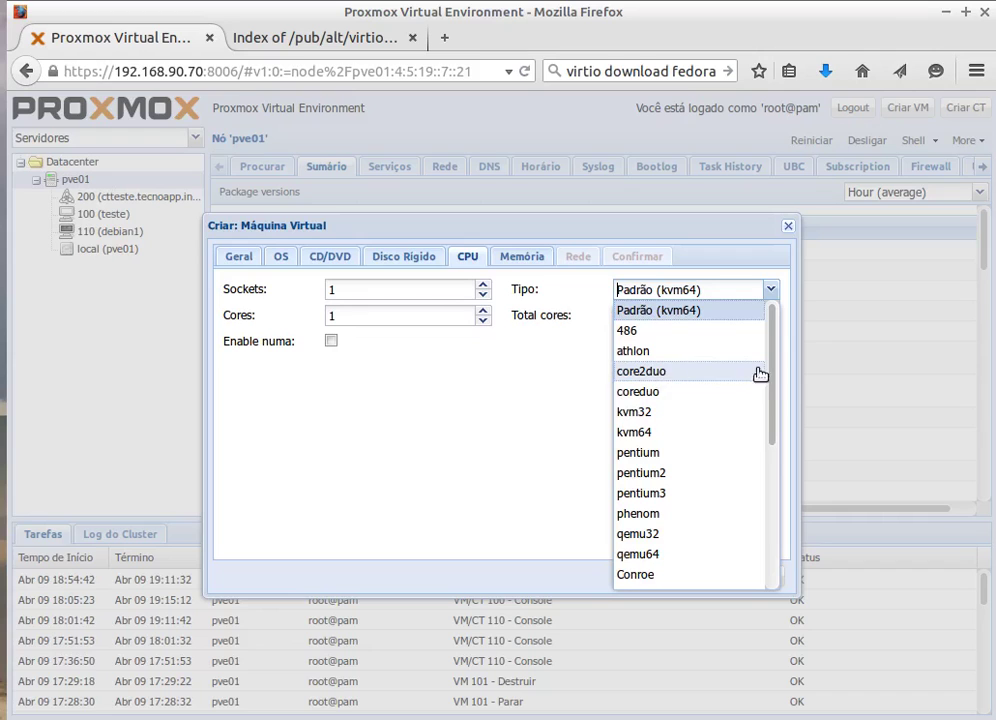
pyautogui.moveTo(771, 378); pyautogui.dragTo(771, 572)
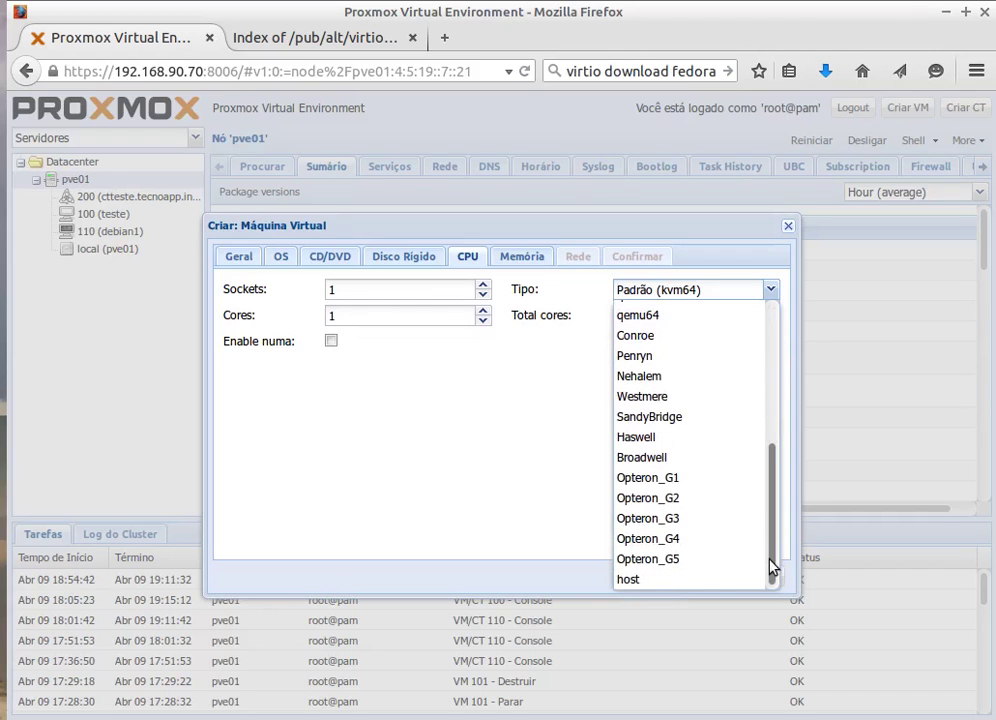
pyautogui.click(628, 580)
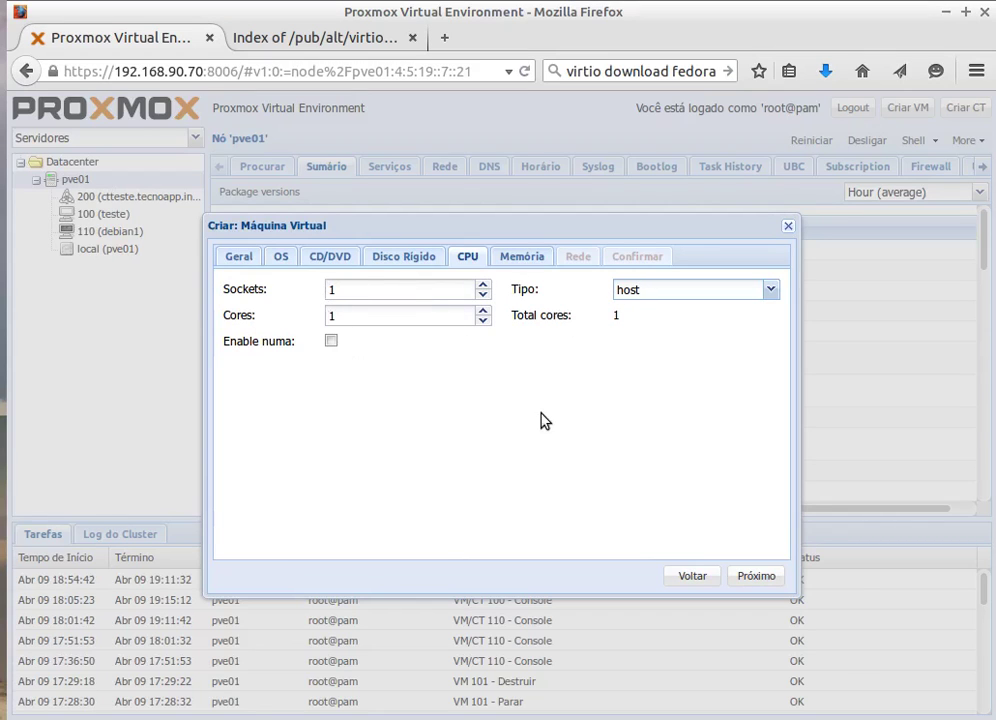
pyautogui.click(772, 290)
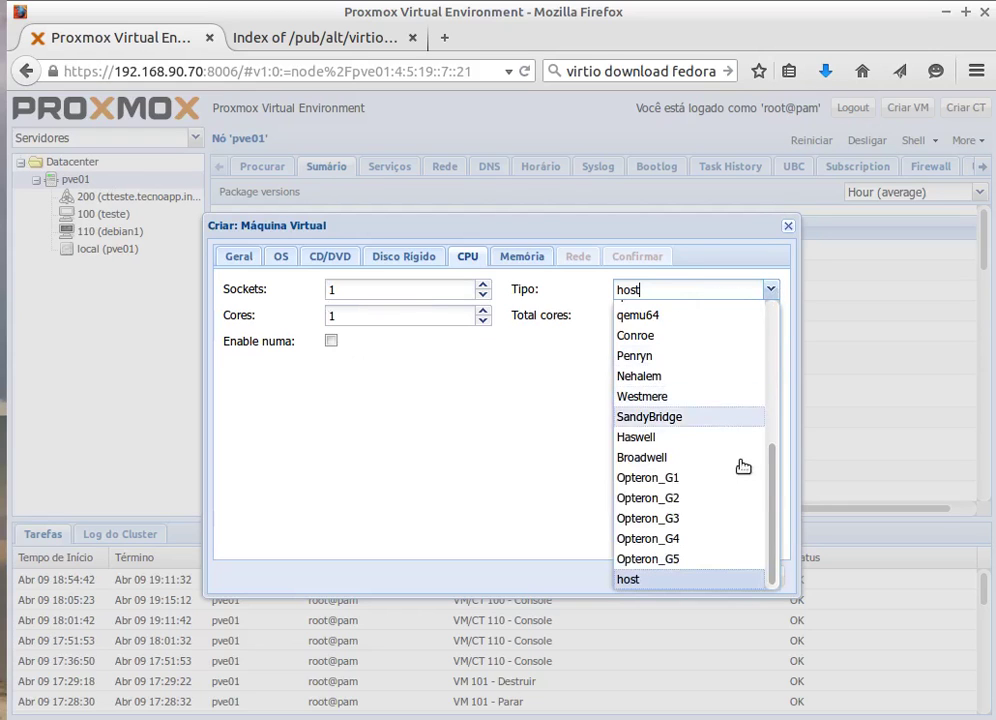
pyautogui.moveTo(774, 494)
pyautogui.mouseDown()
pyautogui.moveTo(776, 298)
pyautogui.moveTo(785, 512)
pyautogui.mouseUp()
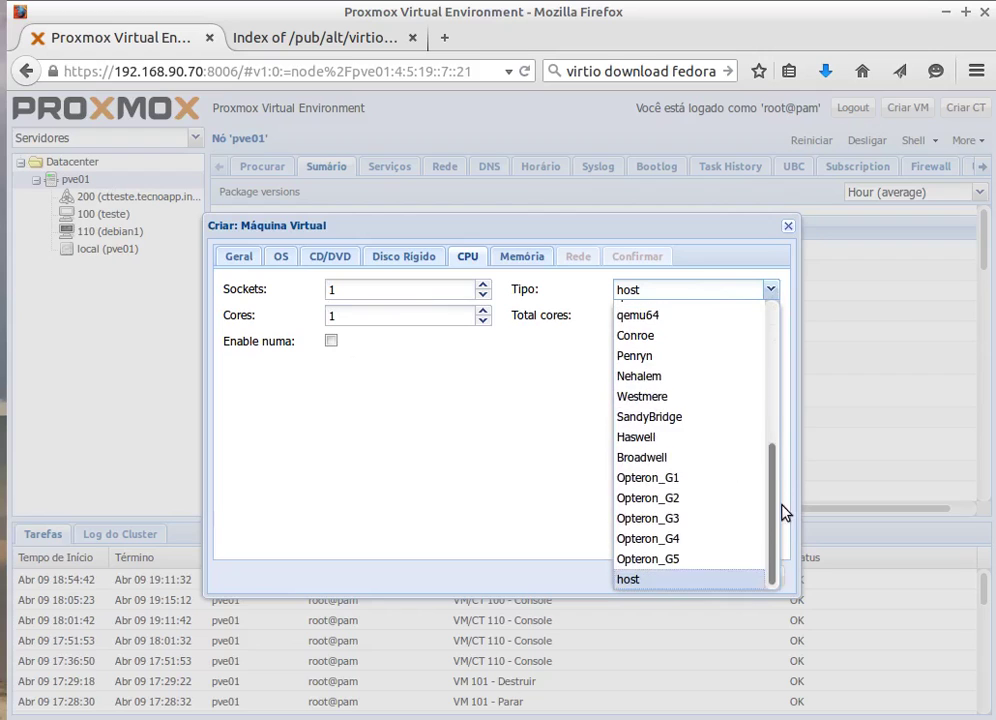
pyautogui.click(636, 580)
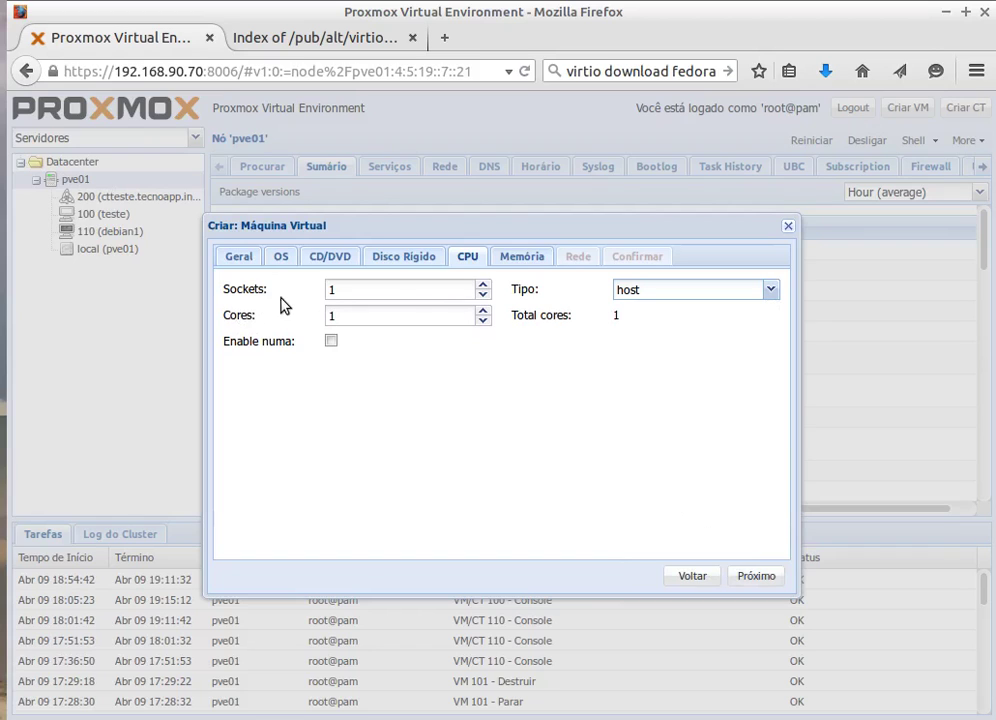
pyautogui.click(484, 288)
pyautogui.click(484, 288)
pyautogui.click(484, 288)
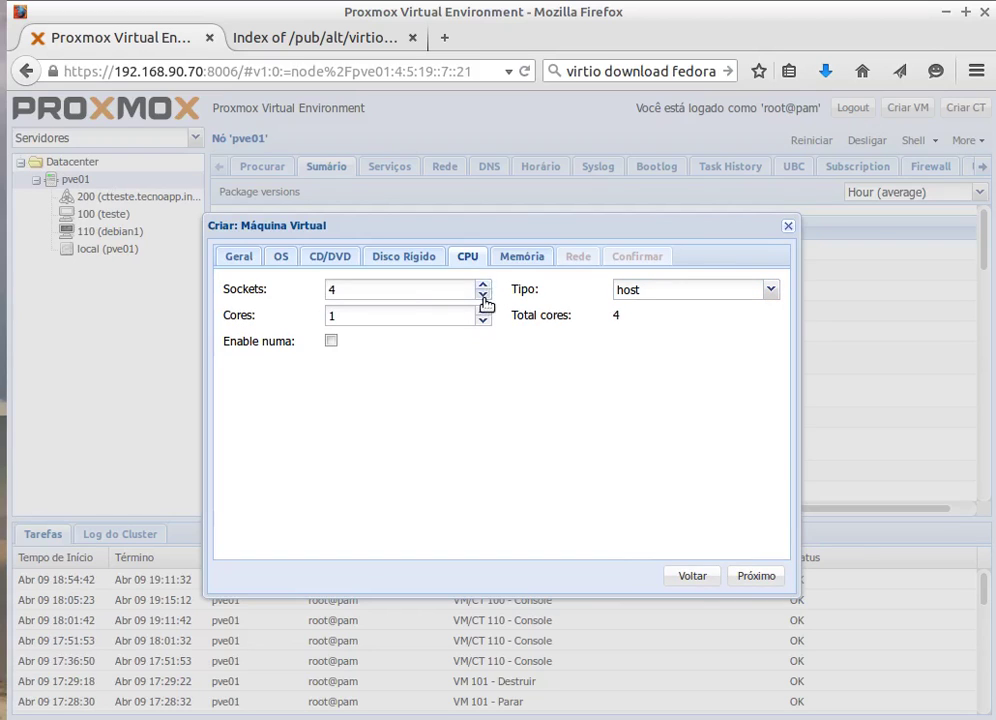
pyautogui.click(484, 296)
pyautogui.click(484, 296)
pyautogui.click(484, 296)
pyautogui.click(484, 286)
pyautogui.click(484, 296)
# - Configure the processor with 1 socket and 2 cores, and enable NUMA
pyautogui.click(483, 311)
pyautogui.click(483, 311)
pyautogui.click(483, 311)
pyautogui.click(483, 285)
pyautogui.click(483, 300)
pyautogui.click(483, 321)
pyautogui.click(483, 321)
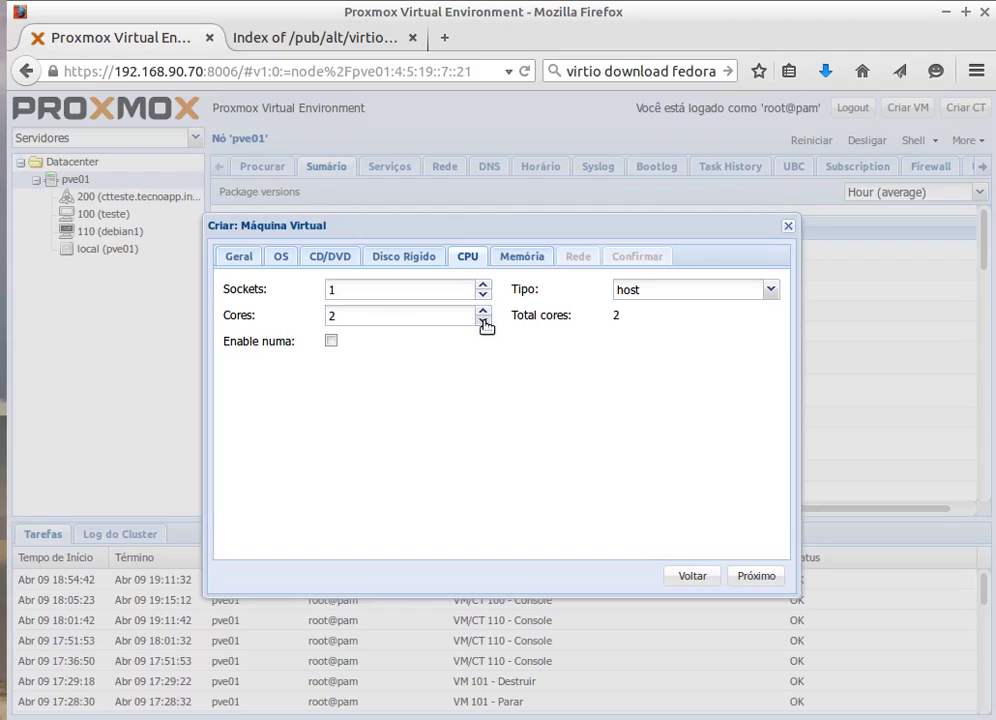
pyautogui.click(331, 343)
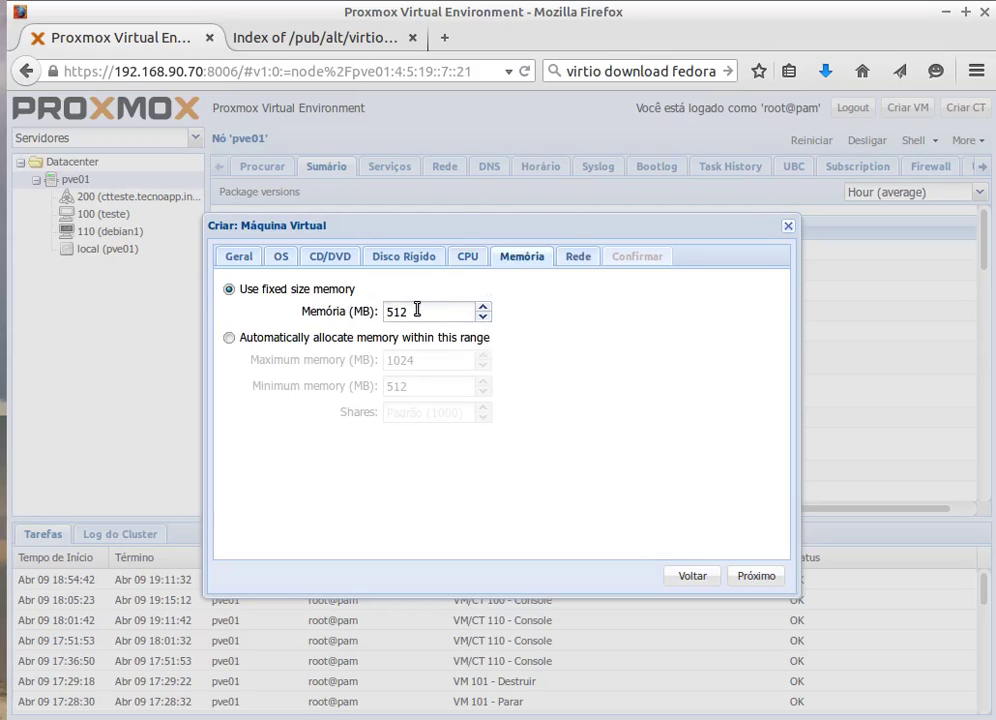
# - Give the virtual machine a fixed memory size of 256 MB
pyautogui.moveTo(413, 311); pyautogui.dragTo(381, 315)
pyautogui.write('256')
pyautogui.press('BackSpace')
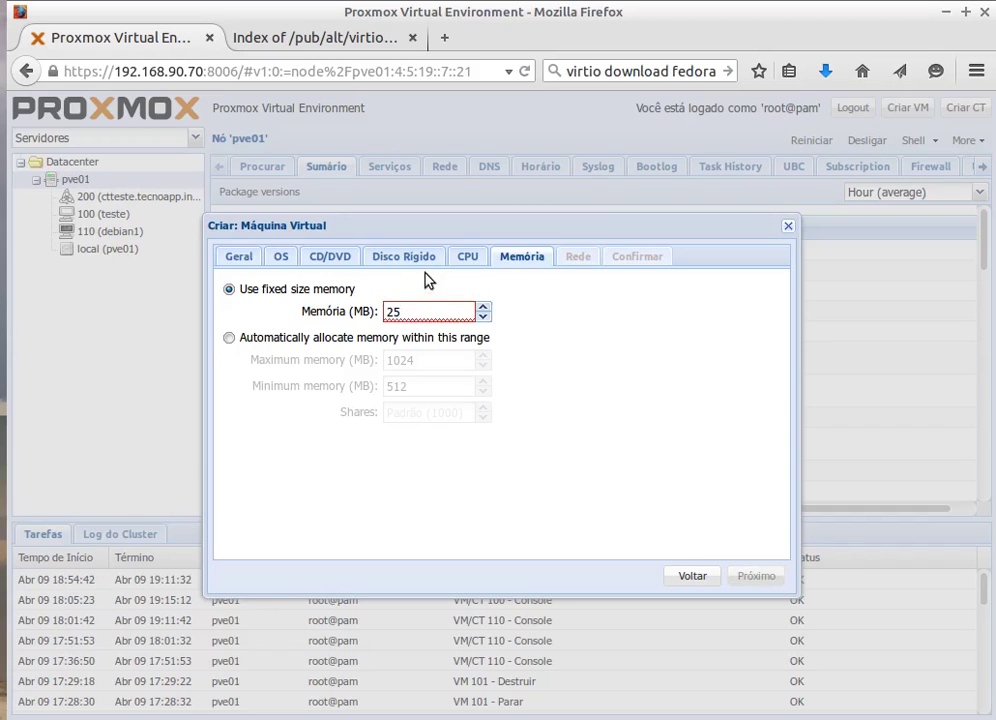
pyautogui.write('6')
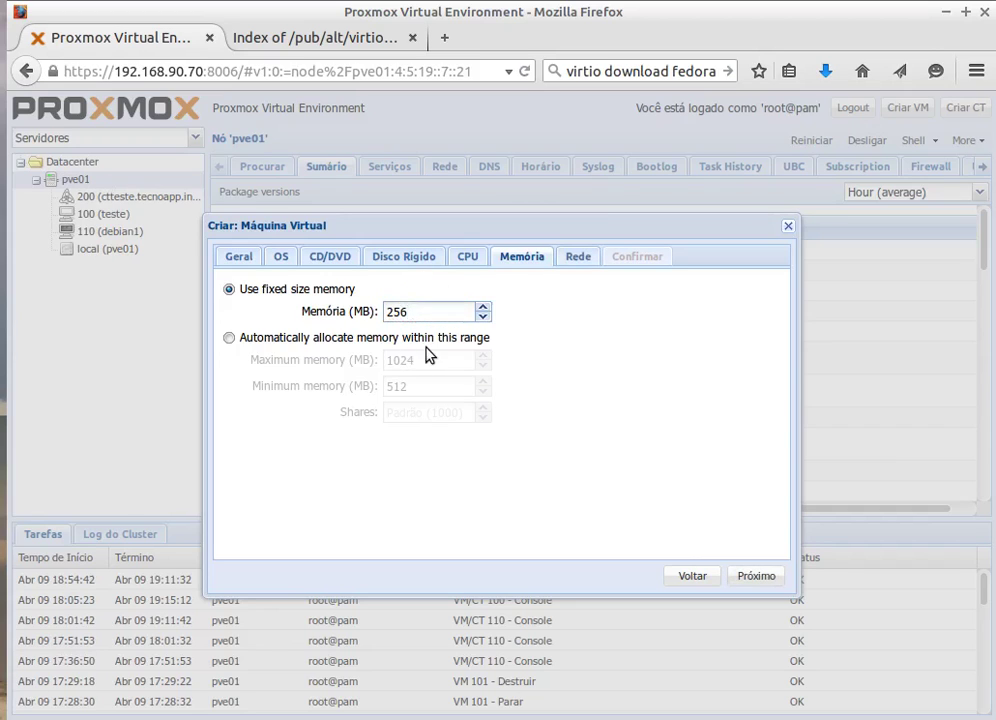
pyautogui.click(243, 338)
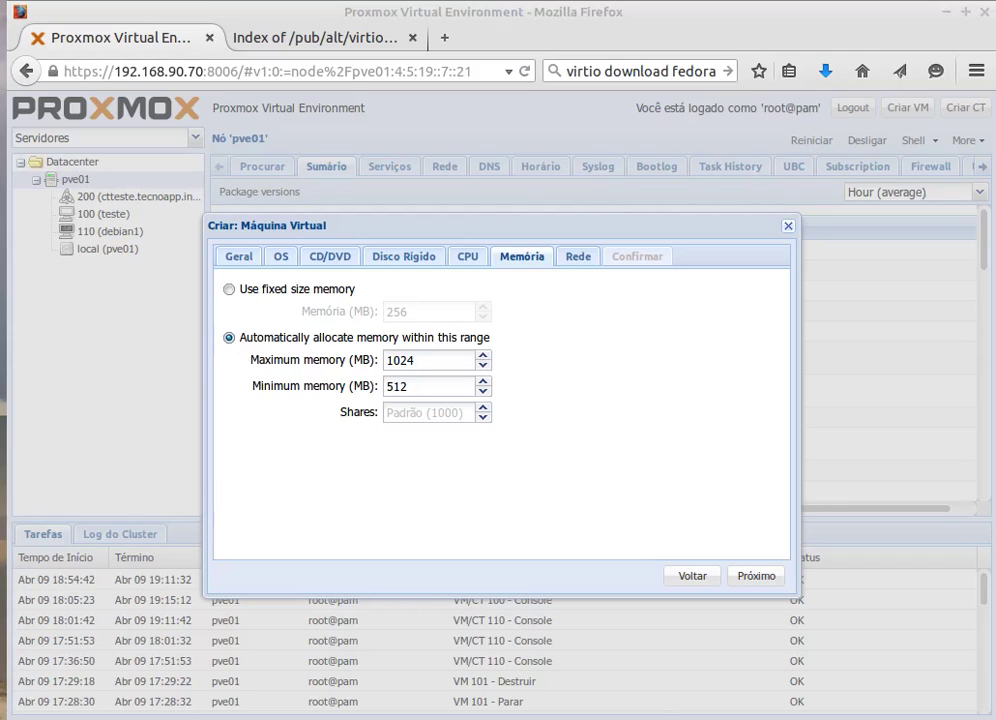
pyautogui.click(142, 8)
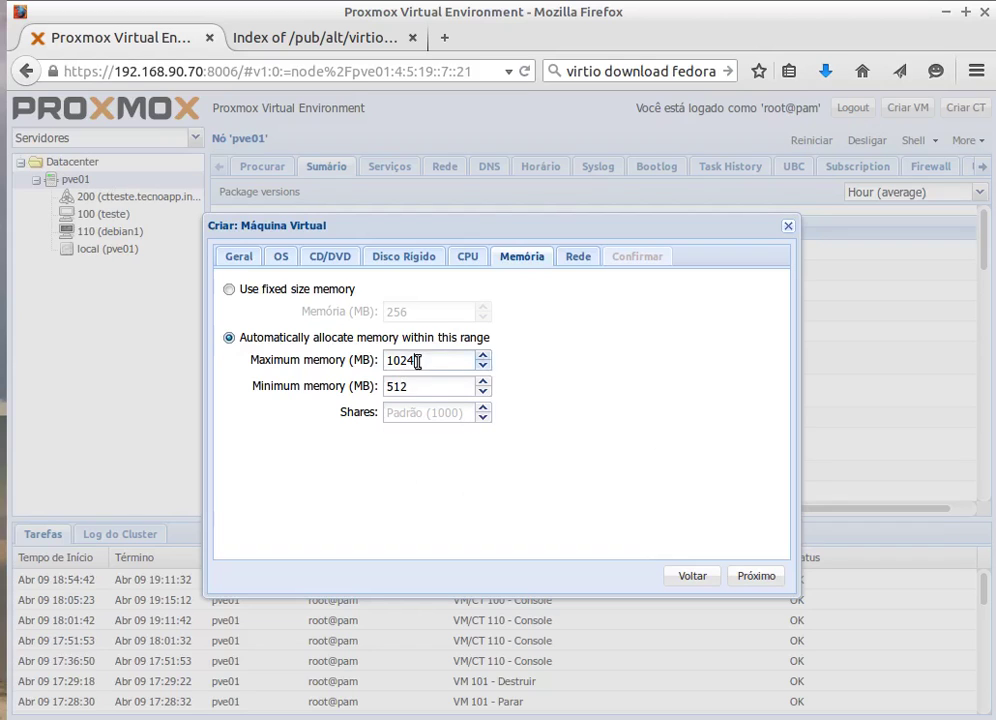
pyautogui.moveTo(416, 360); pyautogui.dragTo(385, 360)
pyautogui.click(230, 291)
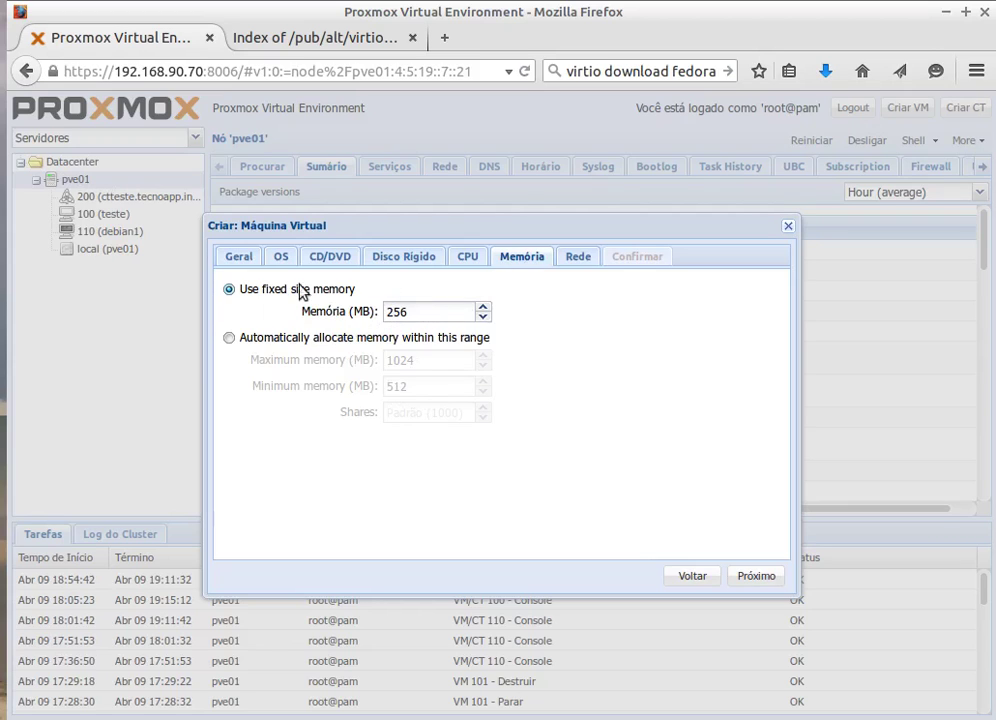
# - Attach the virtual machine's network device to bridge vmbr2 and choose the Realtec RTL8139 model
pyautogui.click(576, 257)
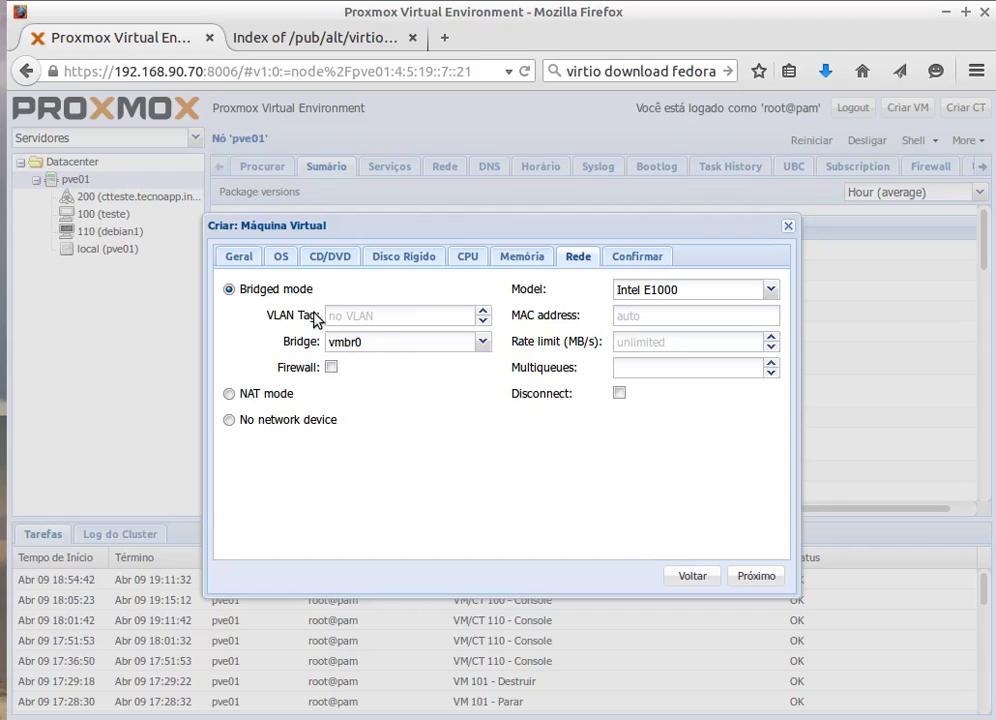
pyautogui.click(482, 342)
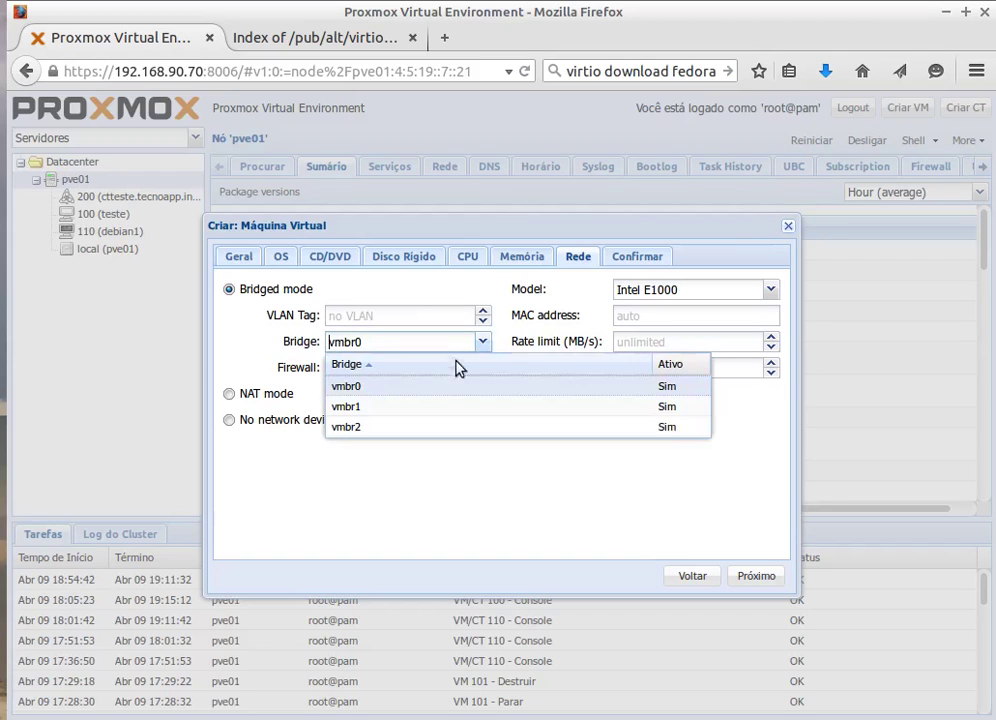
pyautogui.click(367, 429)
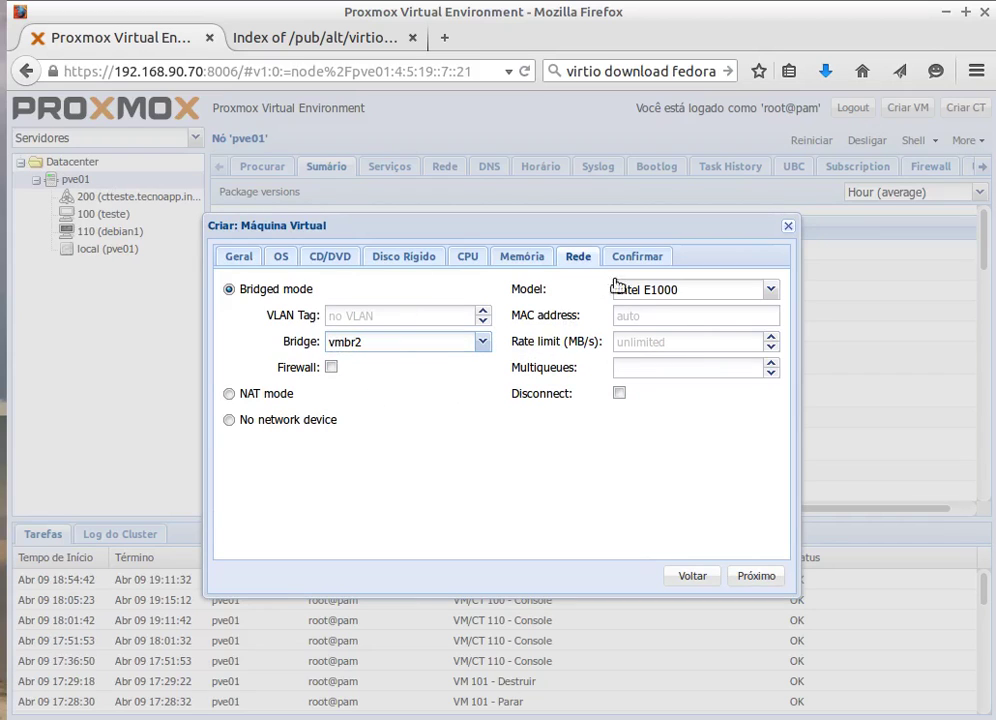
pyautogui.click(770, 290)
pyautogui.click(770, 291)
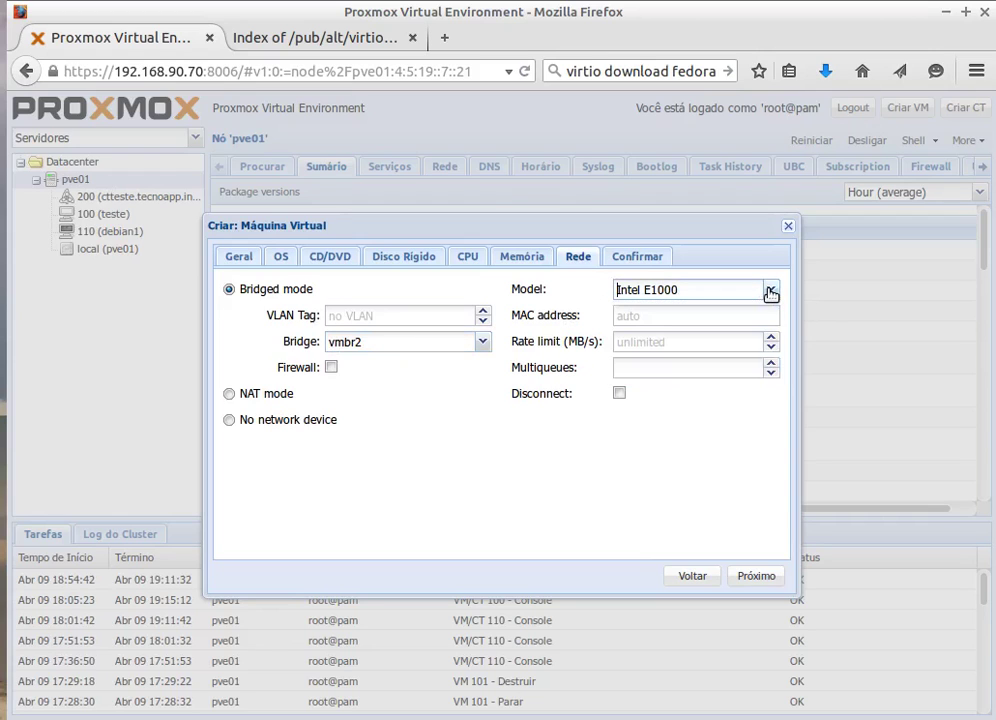
pyautogui.click(770, 291)
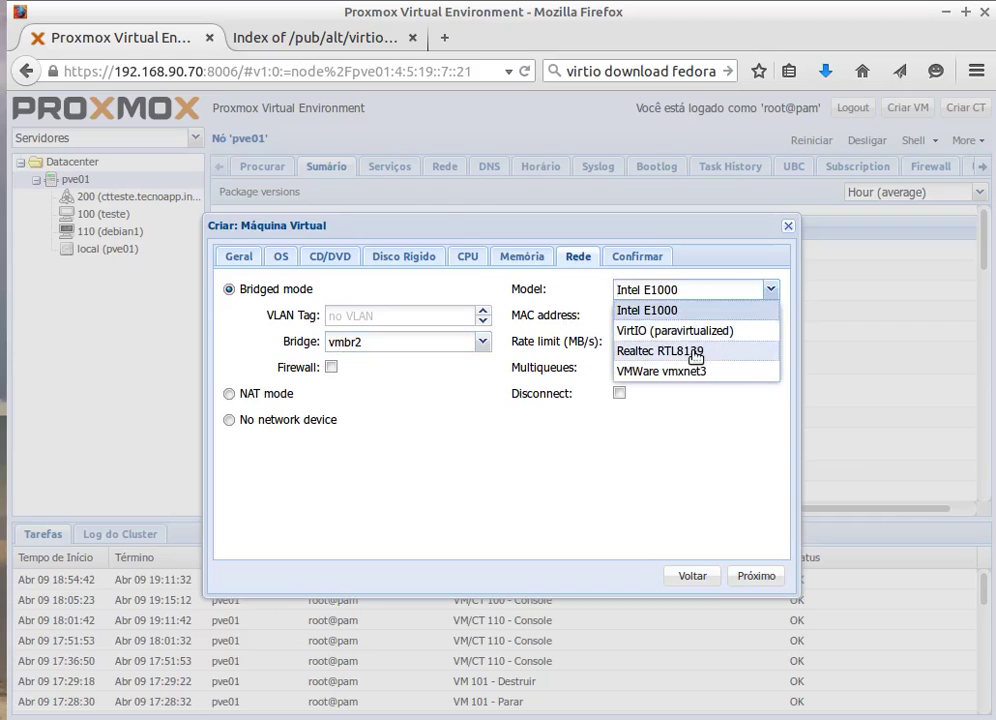
pyautogui.click(694, 352)
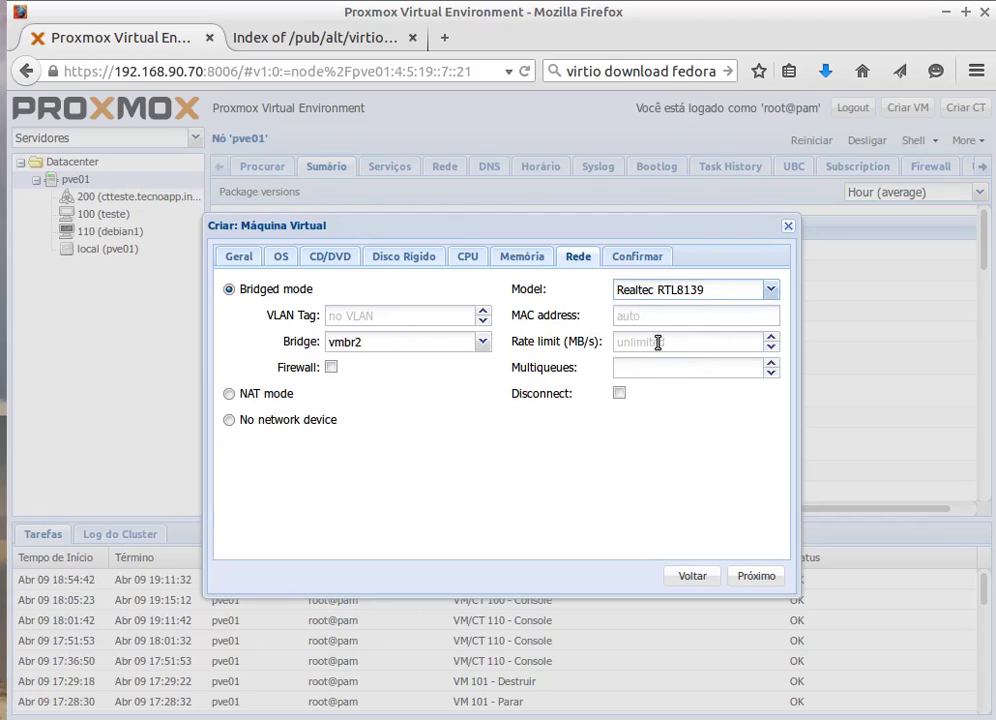
# - Limit the network device's rate to 10 MB/s and proceed to the configuration summary
pyautogui.click(658, 342)
pyautogui.write('2')
pyautogui.press('BackSpace')
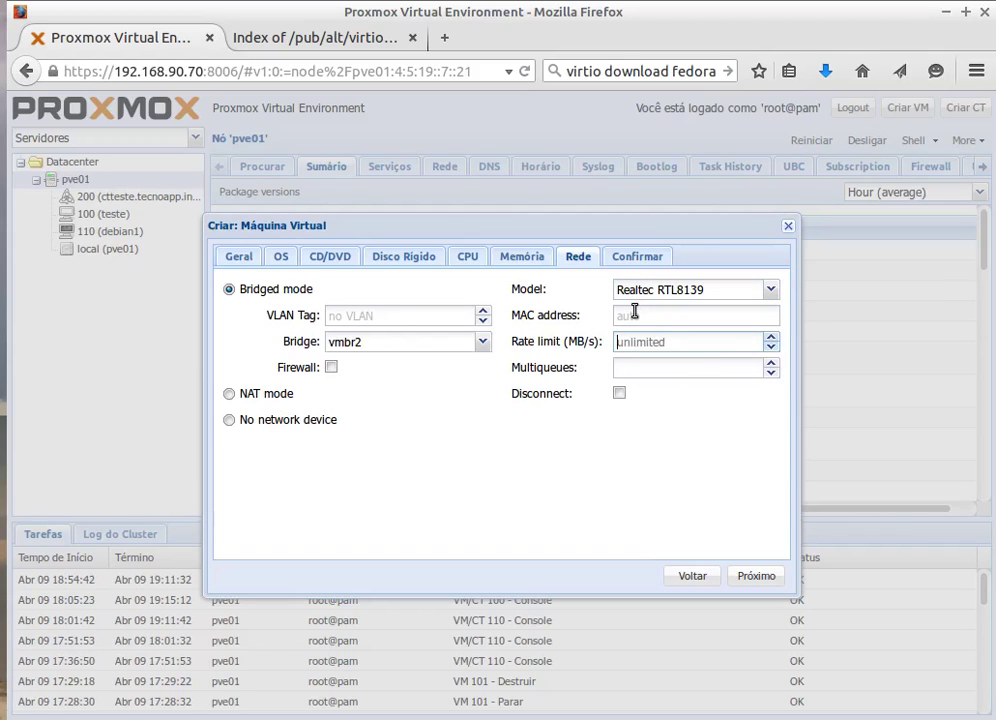
pyautogui.write('10')
pyautogui.click(746, 578)
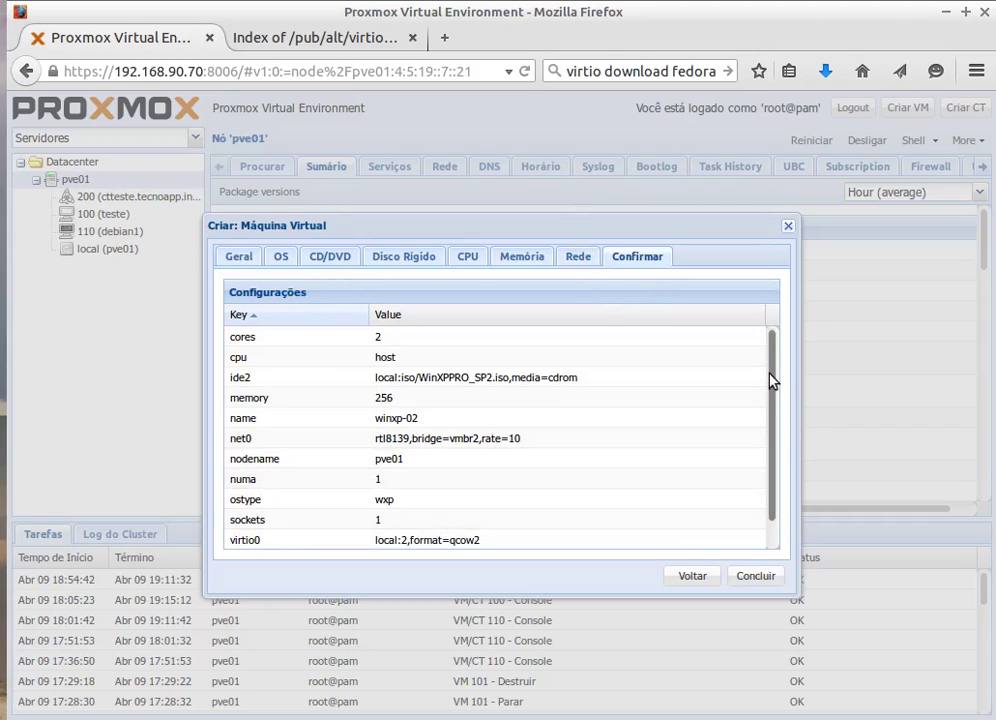
# - Review the configuration summary and finish creating the winxp-02 virtual machine
pyautogui.scroll(-1, 772, 405)
pyautogui.scroll(1, 760, 375)
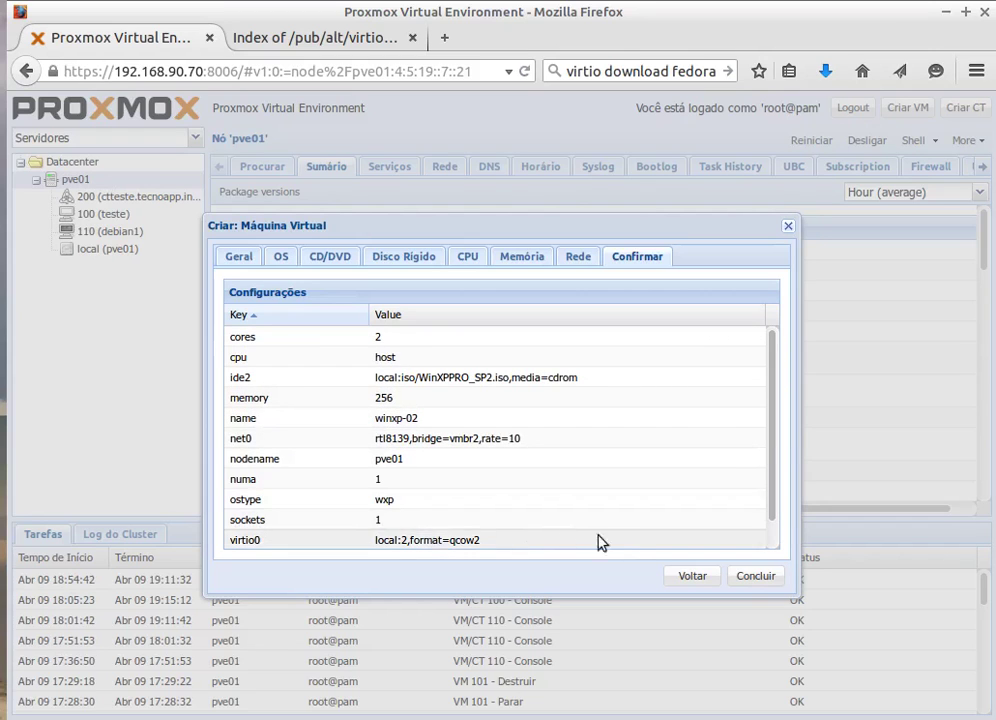
pyautogui.moveTo(774, 453); pyautogui.dragTo(762, 497)
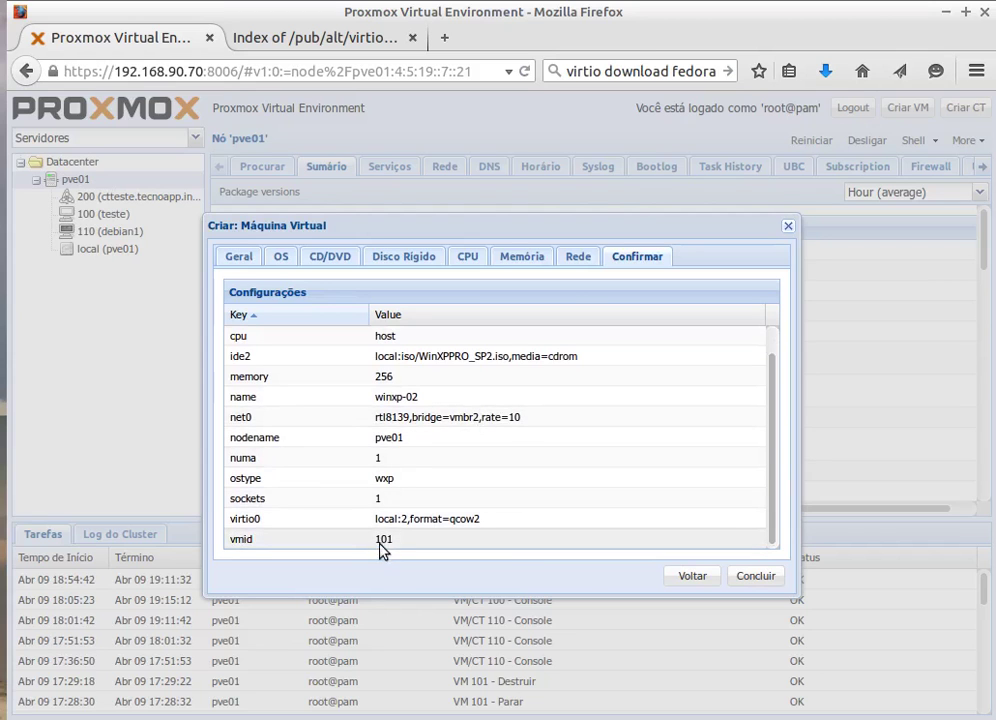
pyautogui.click(757, 578)
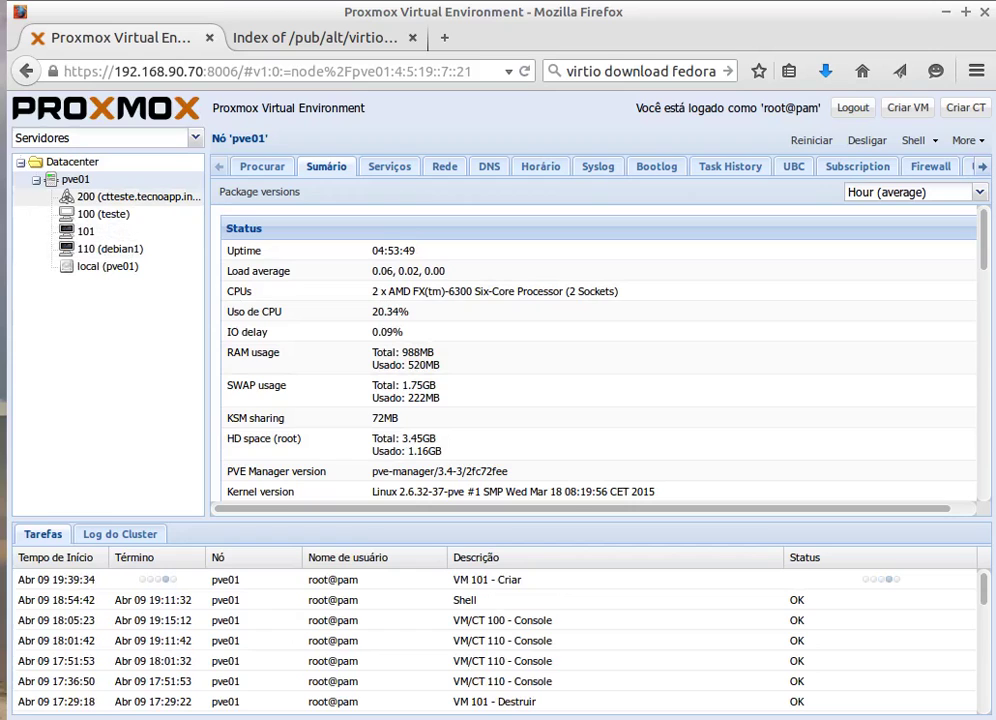
# - Select the winxp-02 virtual machine and examine the output and status details of its creation task
pyautogui.click(86, 231)
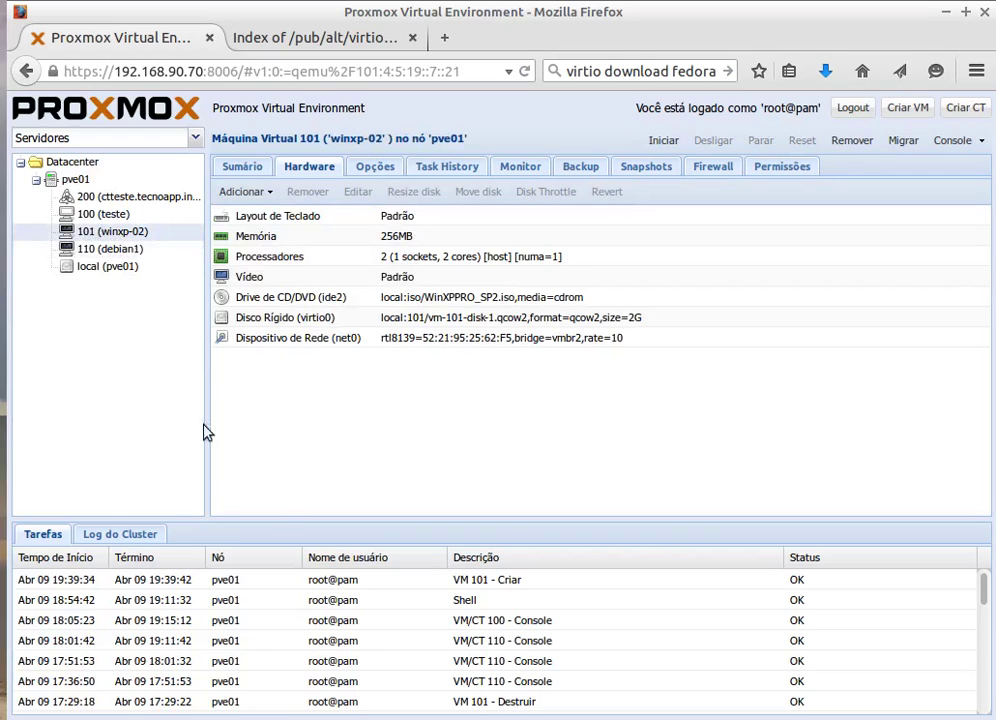
pyautogui.click(513, 588)
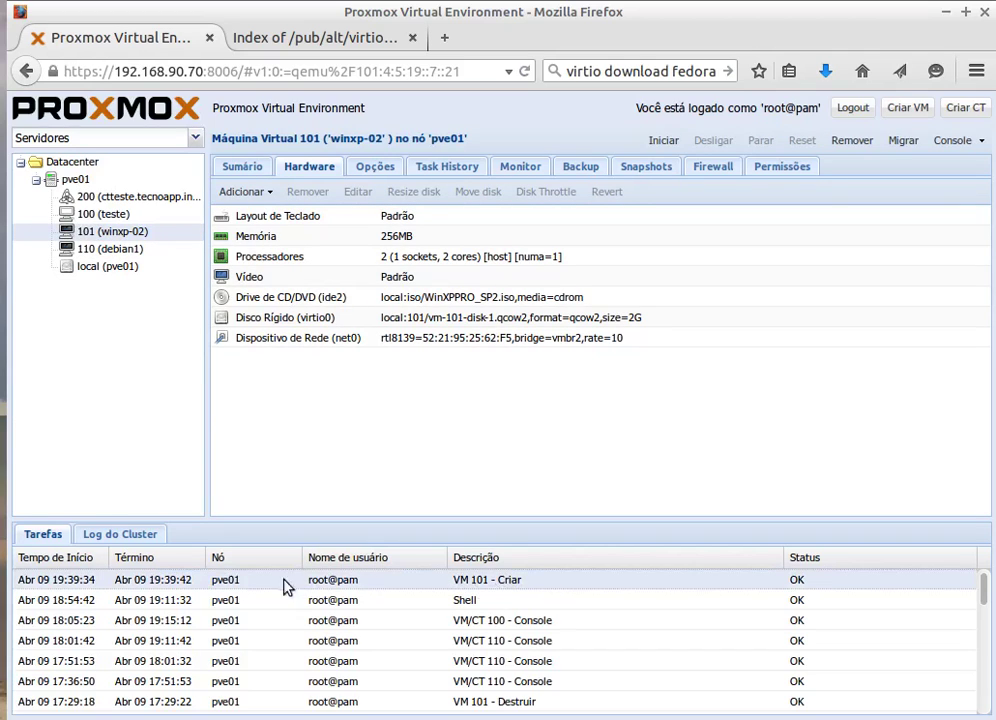
pyautogui.doubleClick(470, 588)
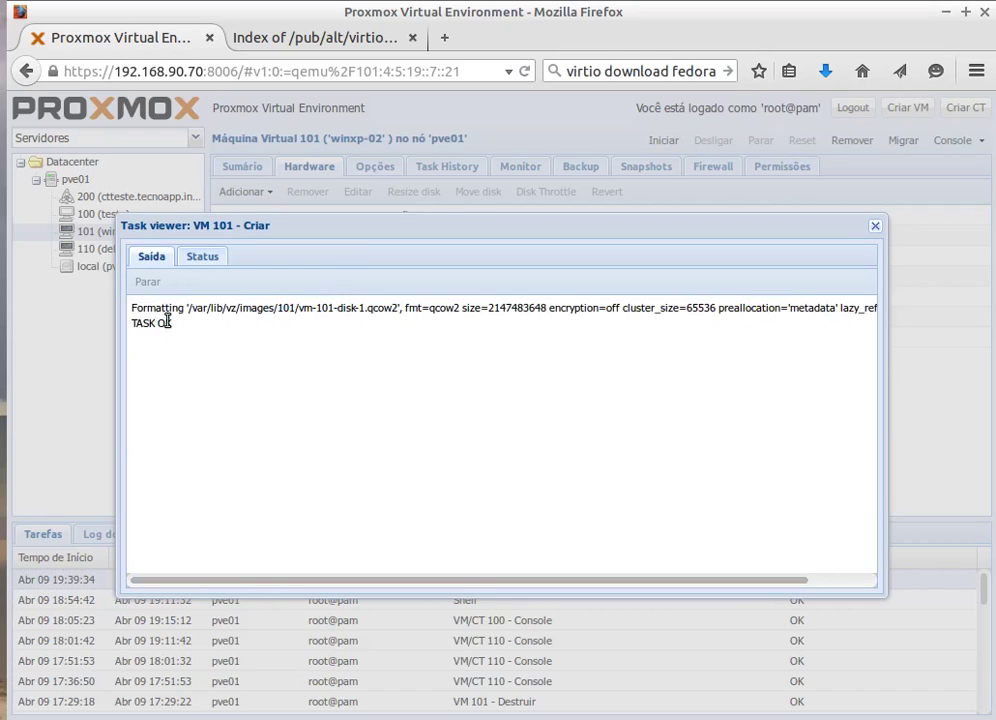
pyautogui.moveTo(298, 224); pyautogui.dragTo(309, 600)
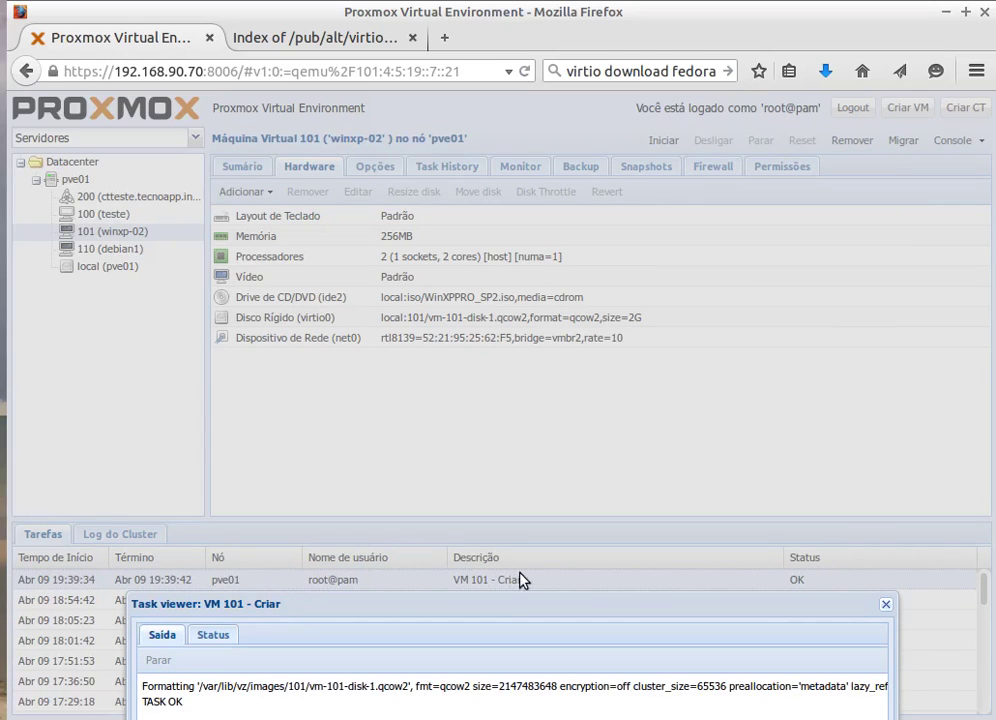
pyautogui.moveTo(449, 603); pyautogui.dragTo(376, 201)
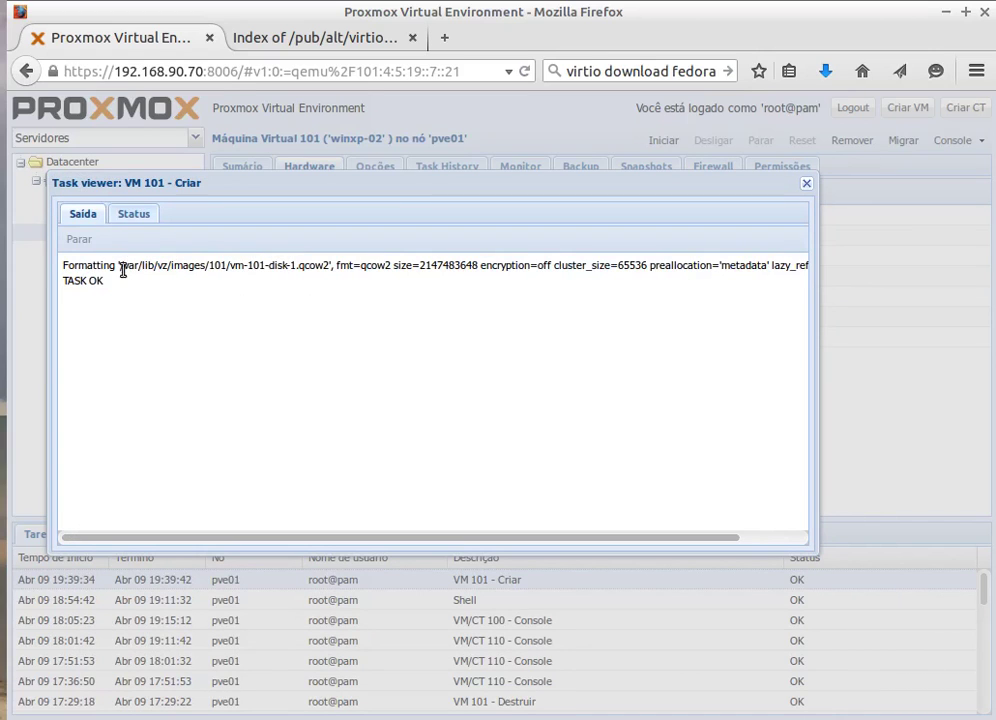
pyautogui.moveTo(123, 269); pyautogui.dragTo(332, 264)
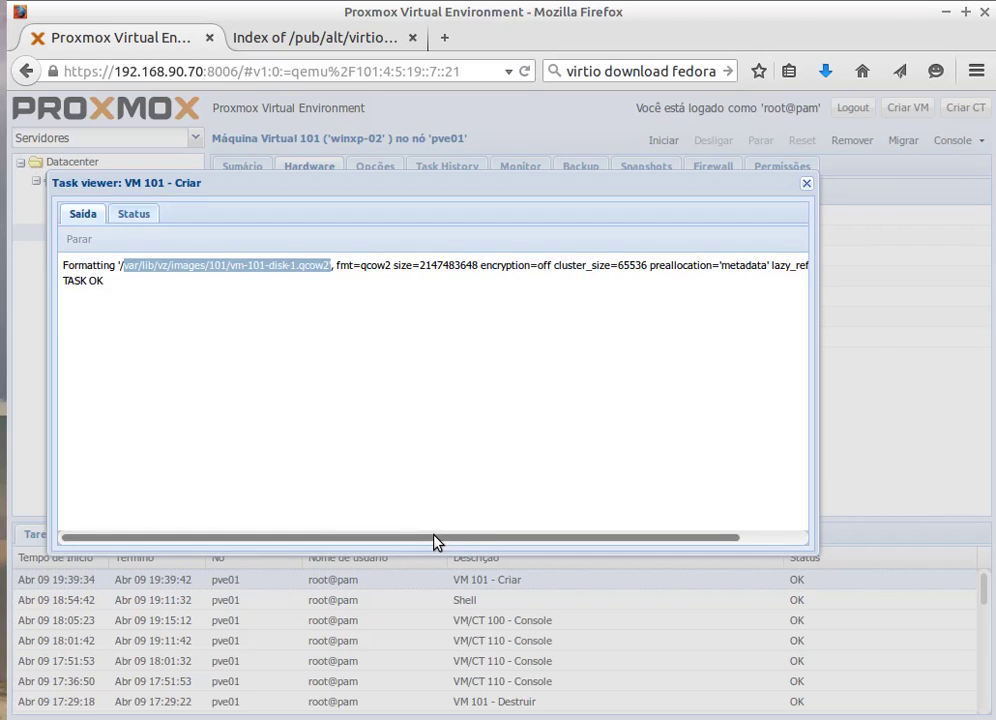
pyautogui.moveTo(435, 541); pyautogui.dragTo(547, 529)
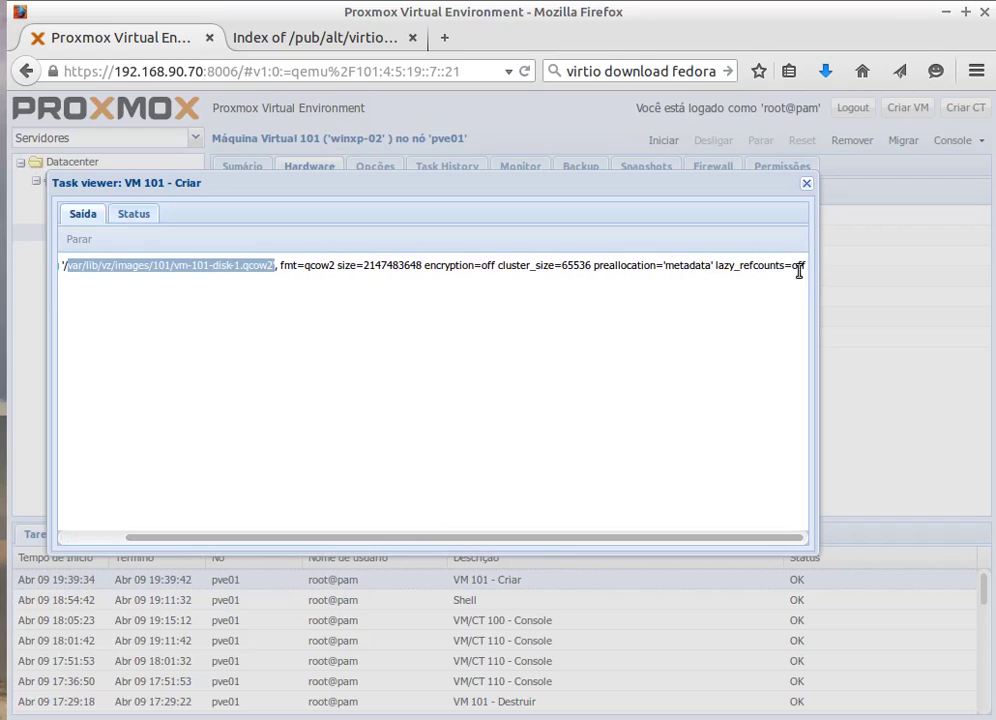
pyautogui.click(134, 215)
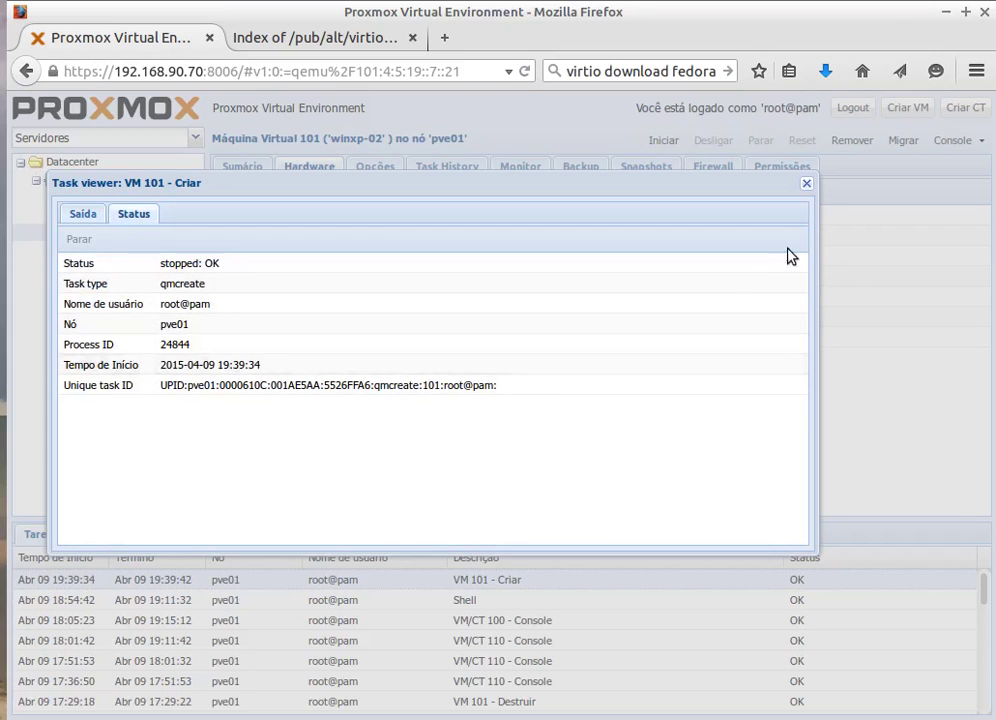
pyautogui.click(806, 188)
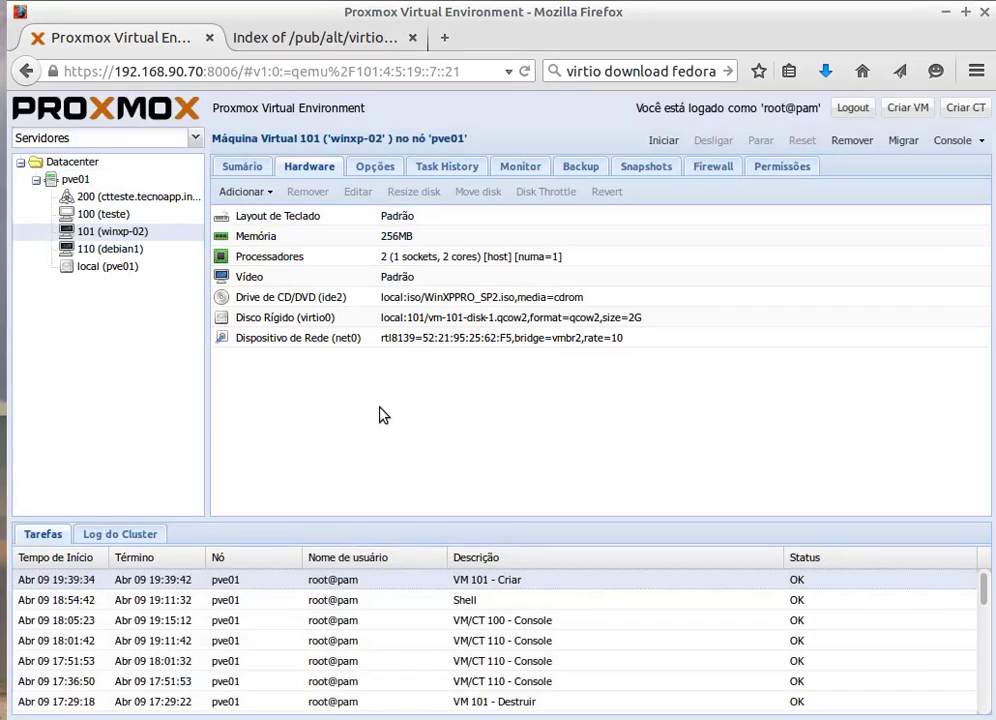
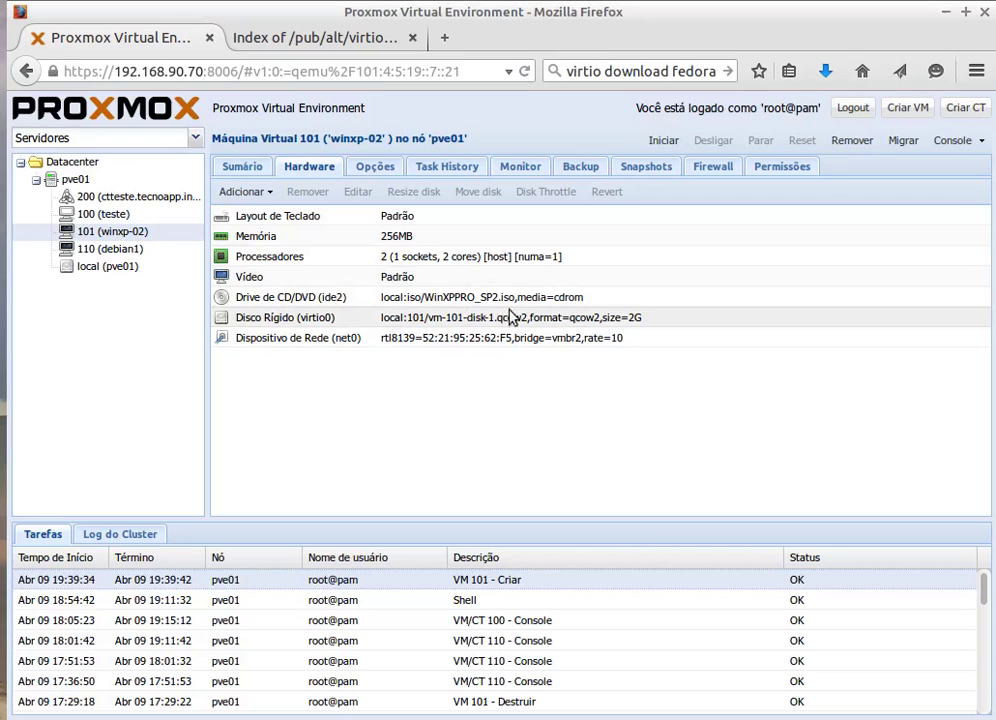
# - Start the winxp-02 virtual machine and bring up its console with the Windows XP installer
pyautogui.rightClick(115, 234)
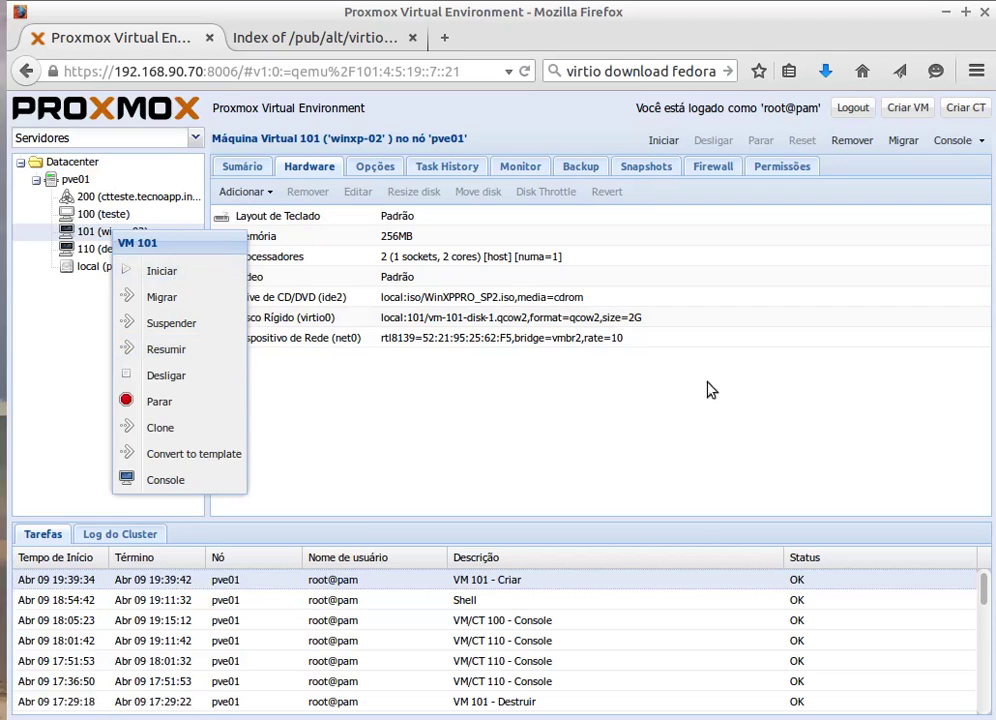
pyautogui.click(700, 406)
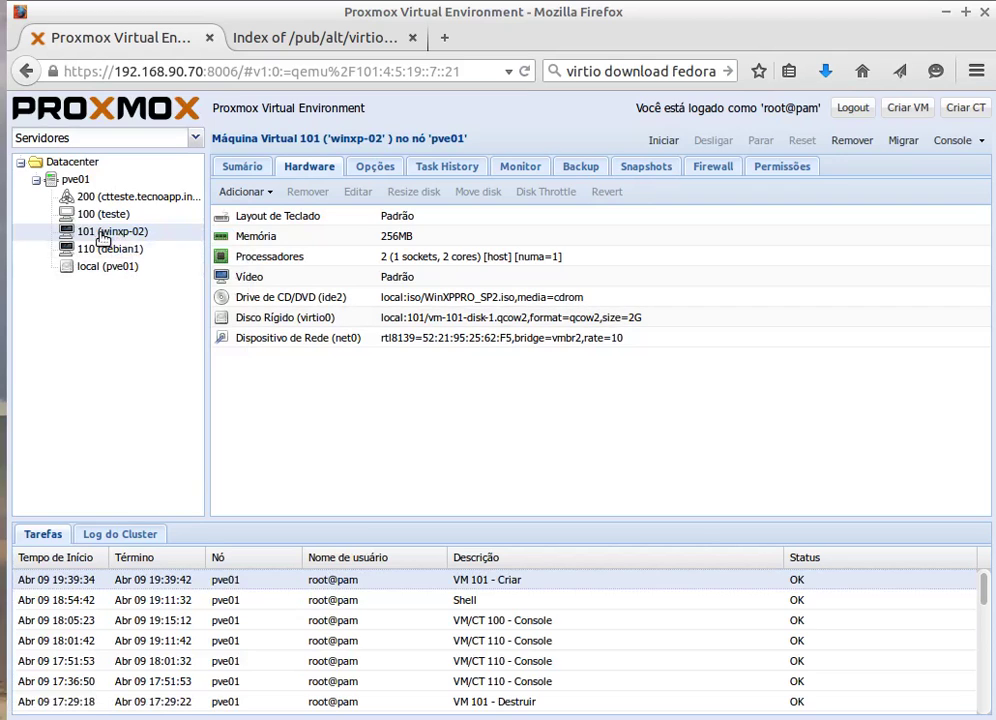
pyautogui.click(660, 141)
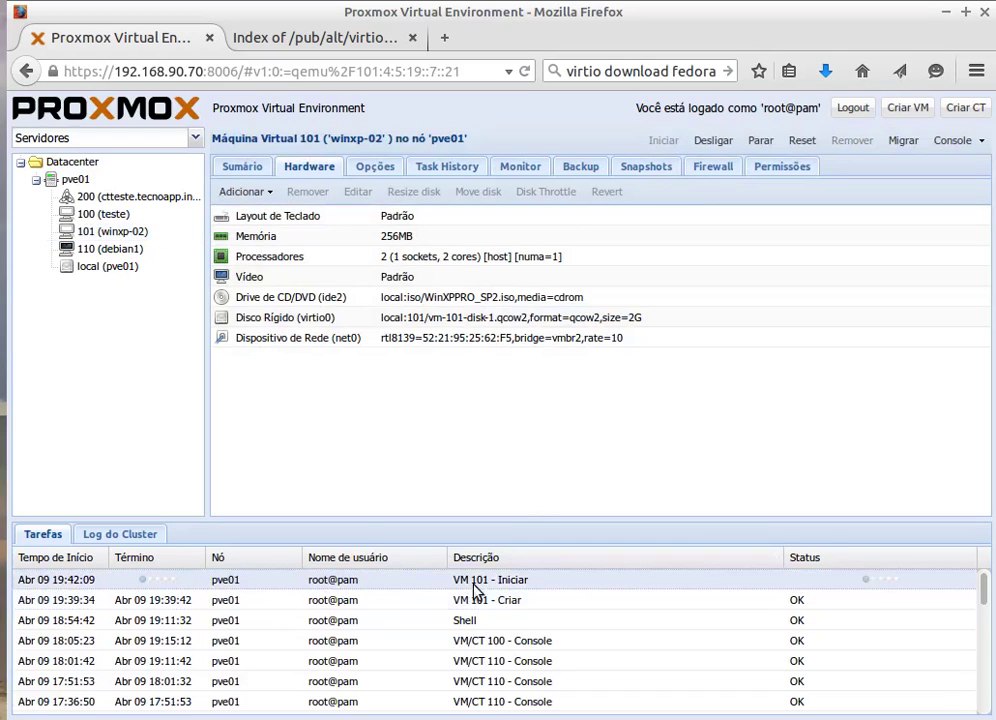
pyautogui.click(951, 141)
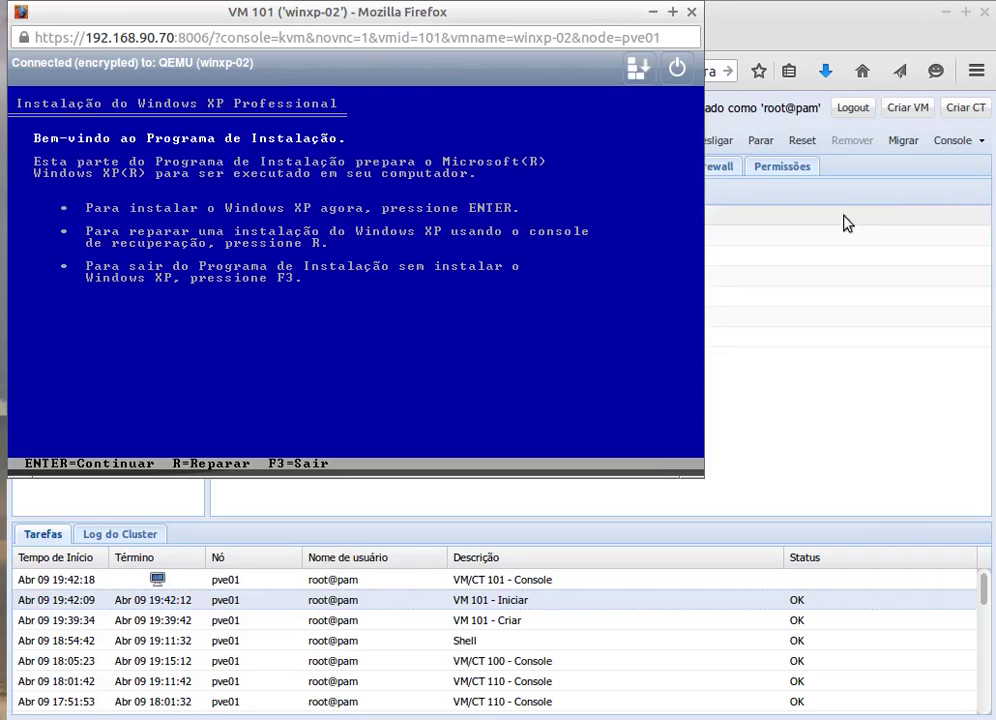
pyautogui.moveTo(440, 15); pyautogui.dragTo(463, 38)
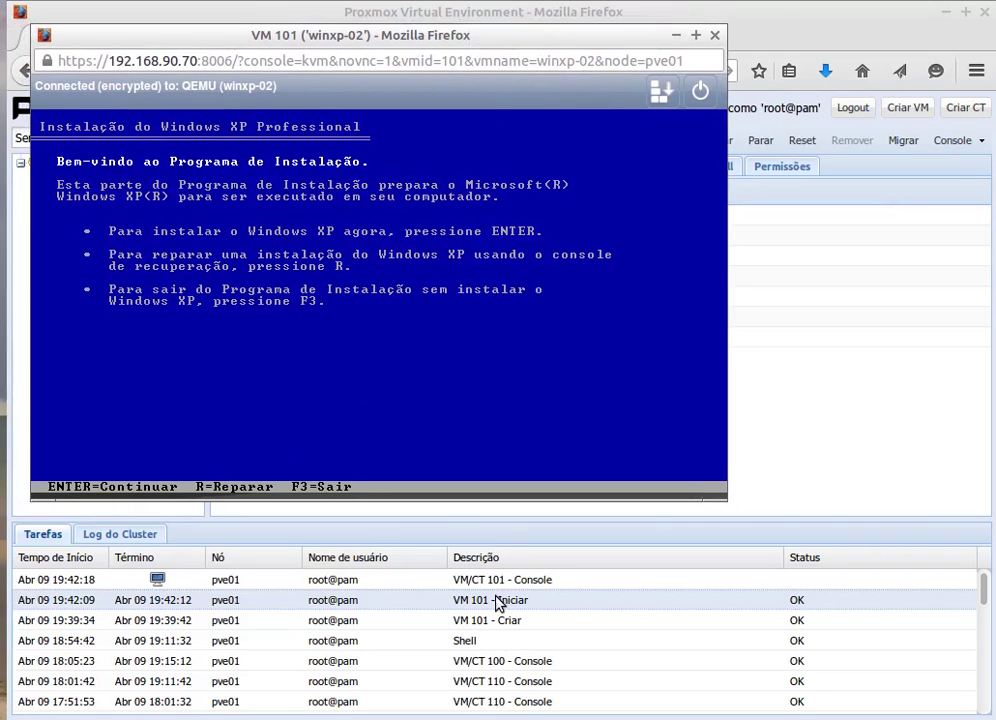
# - Try to start the Windows XP installation in the console, exit Setup and restart the virtual machine
pyautogui.press('Return')
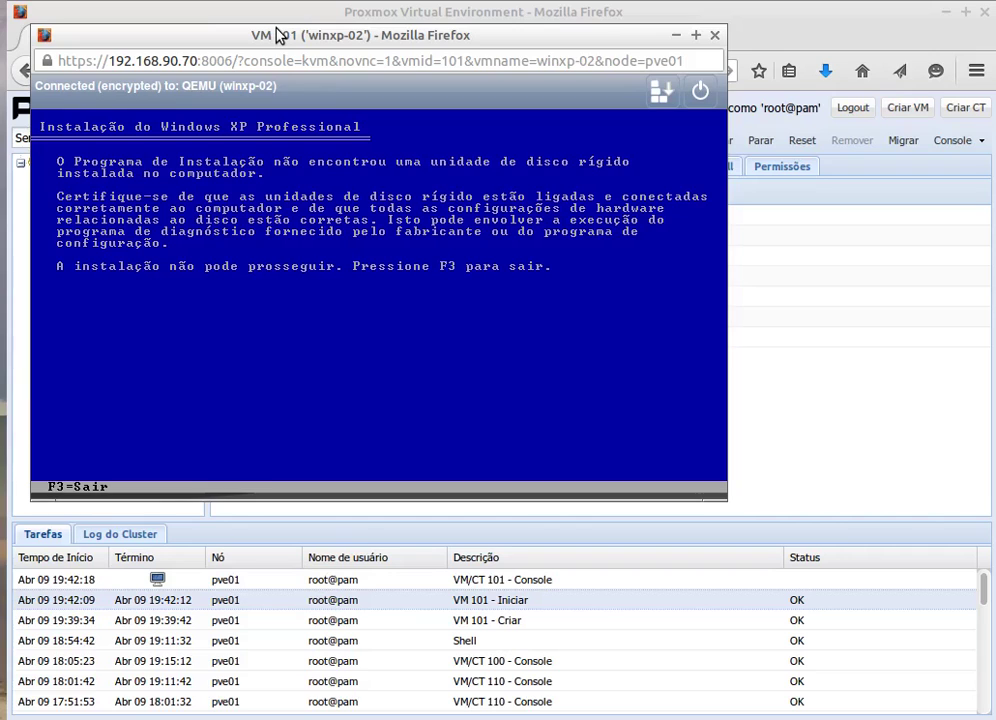
pyautogui.moveTo(217, 32); pyautogui.dragTo(333, 159)
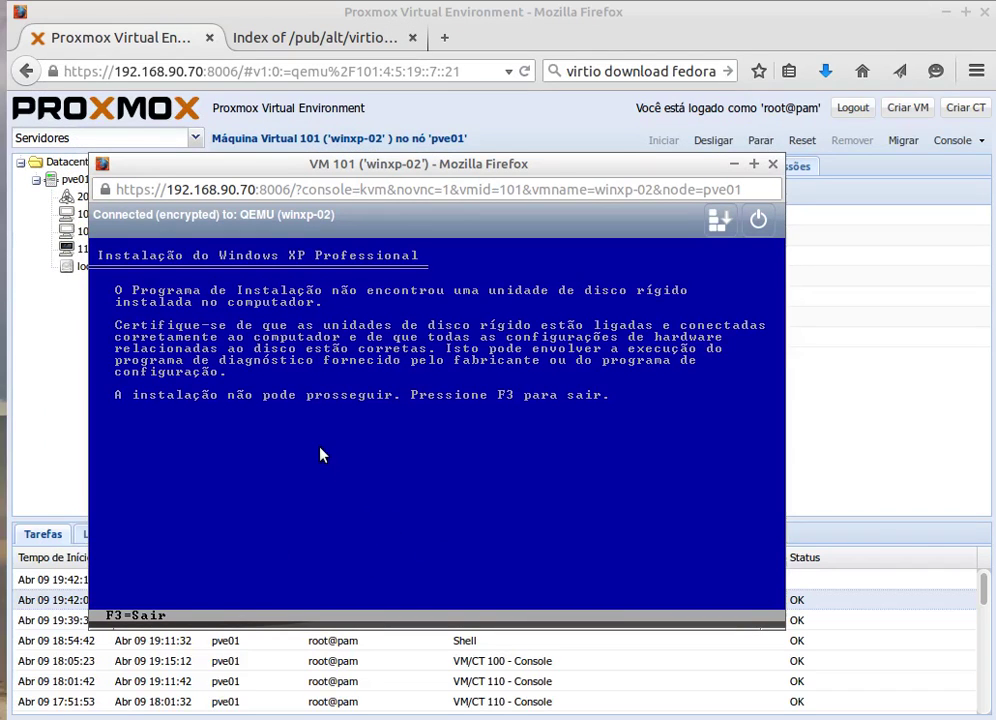
pyautogui.press('F3')
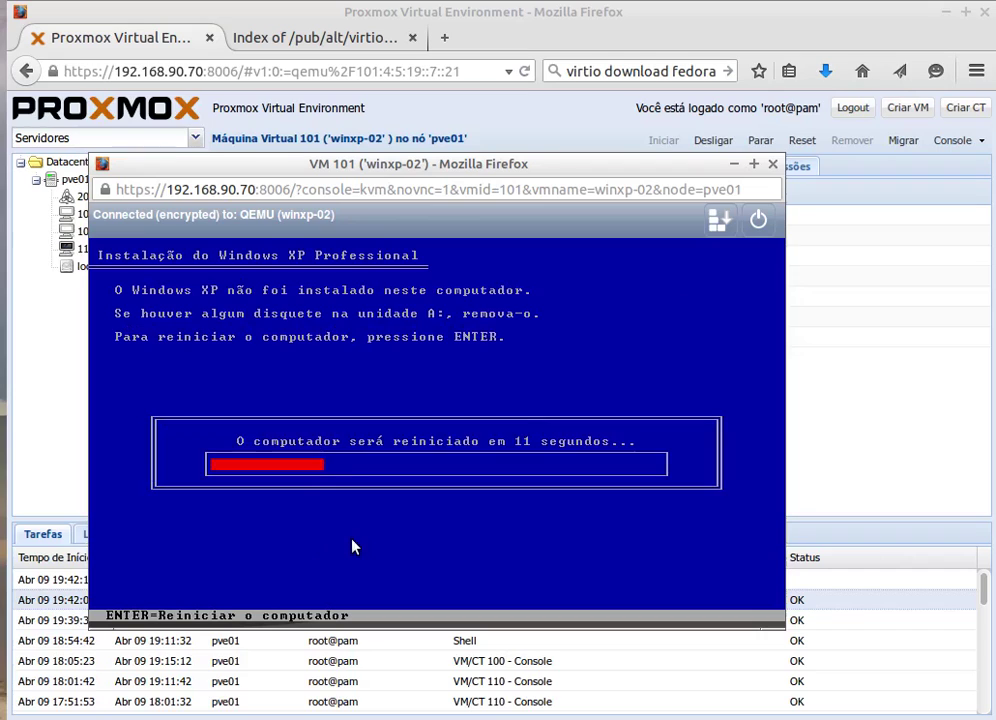
pyautogui.press('Return')
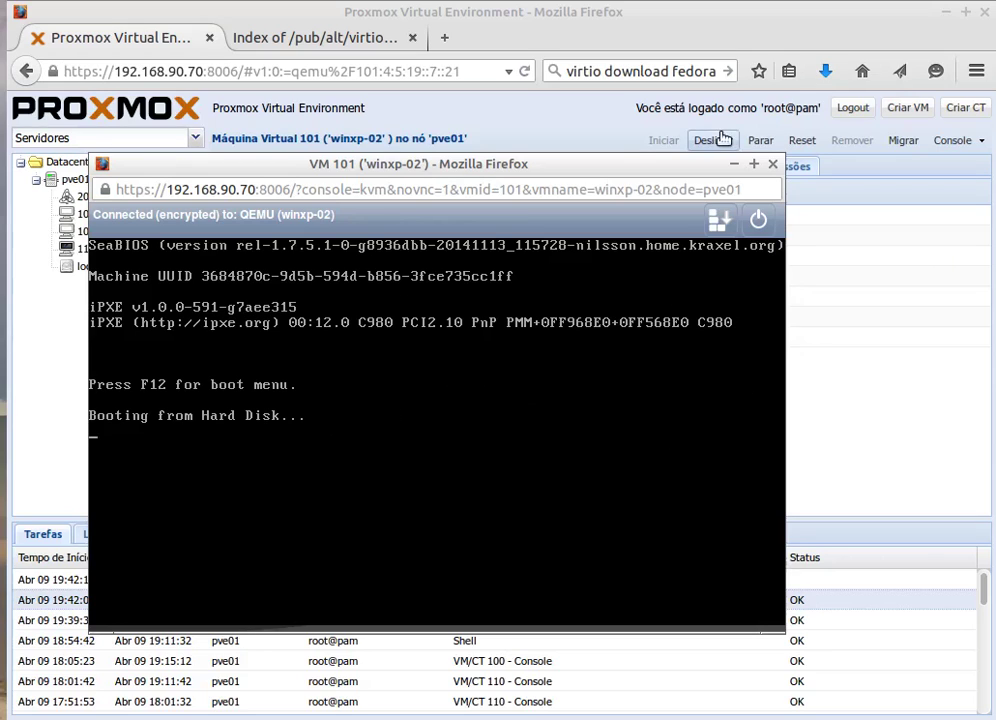
# - Change the ISO image in winxp-02's CD/DVD drive (ide2) to virtio-win-0.1-100.iso from local storage
pyautogui.moveTo(543, 172); pyautogui.dragTo(642, 444)
pyautogui.click(470, 325)
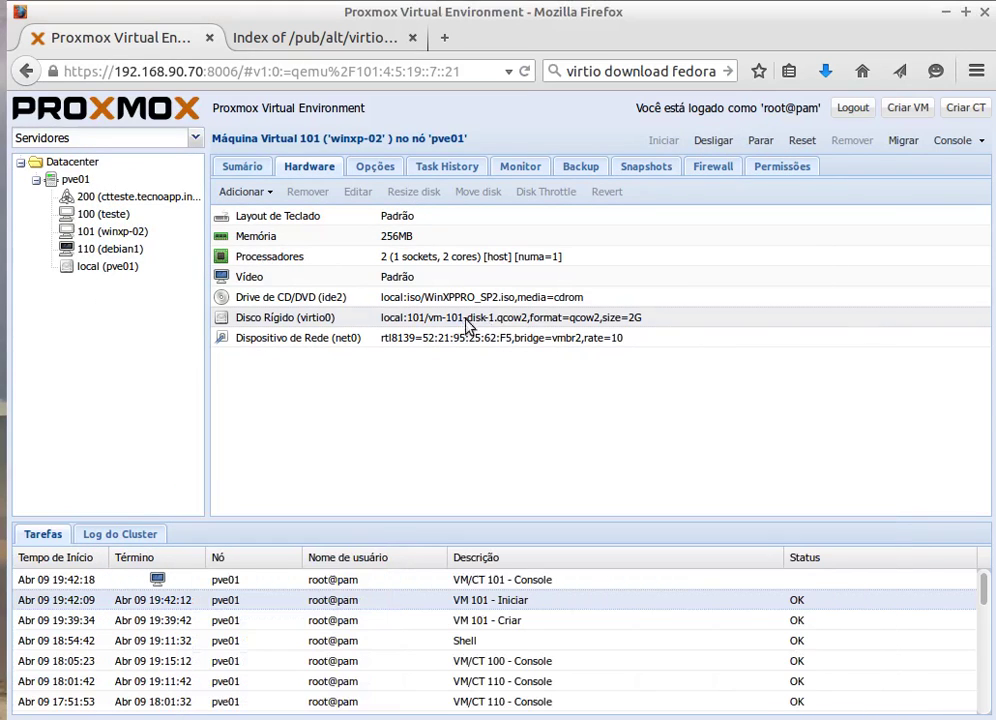
pyautogui.click(468, 325)
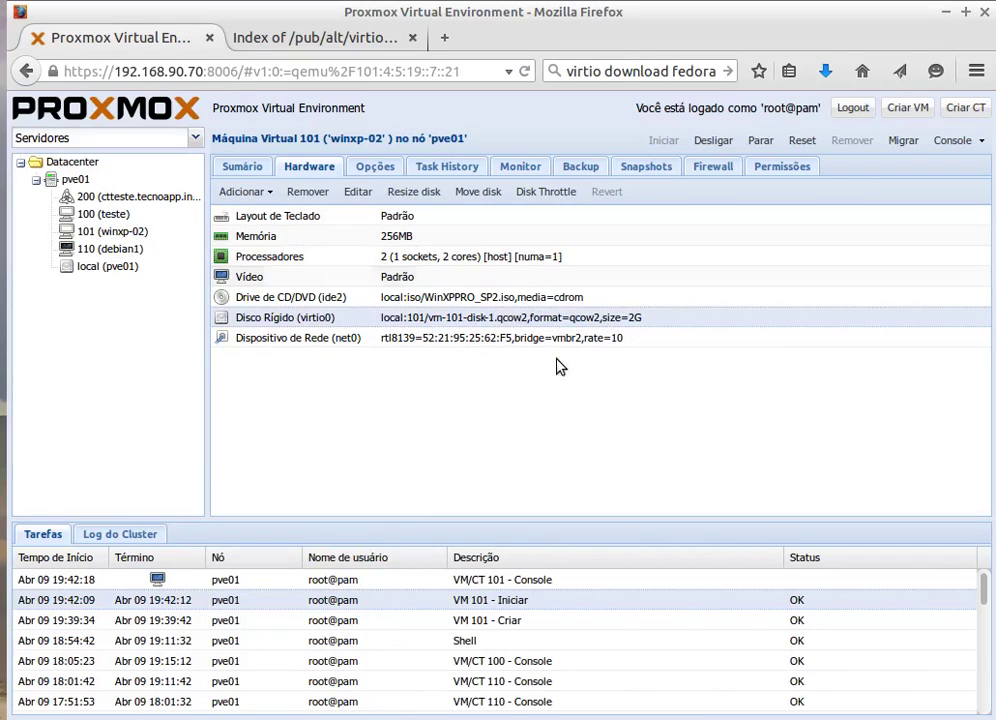
pyautogui.click(415, 301)
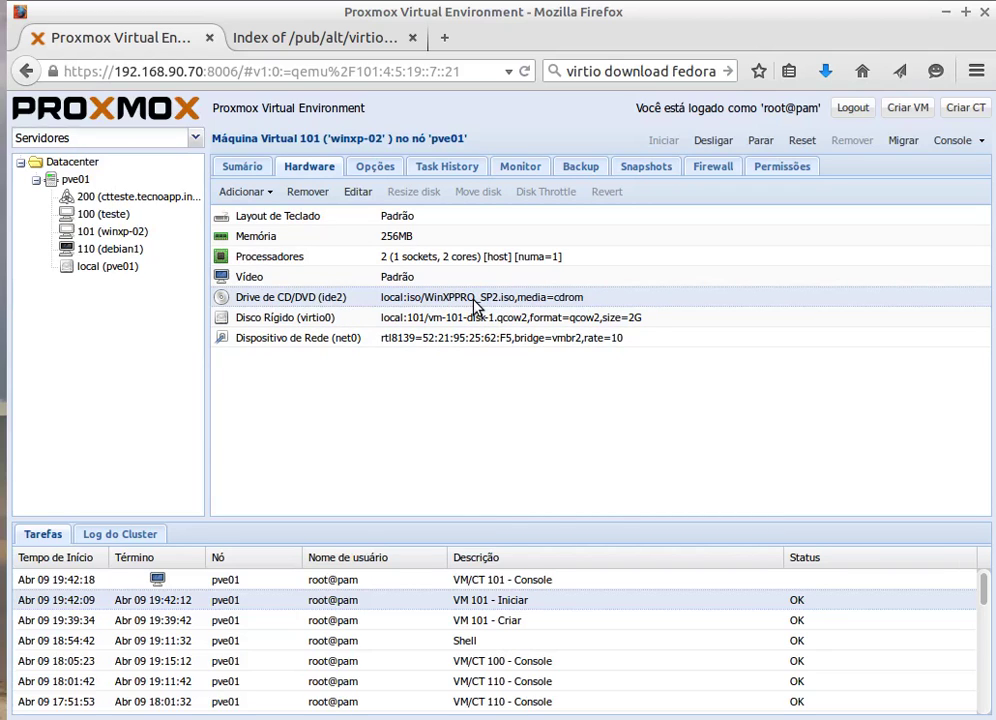
pyautogui.rightClick(437, 307)
pyautogui.press('Escape')
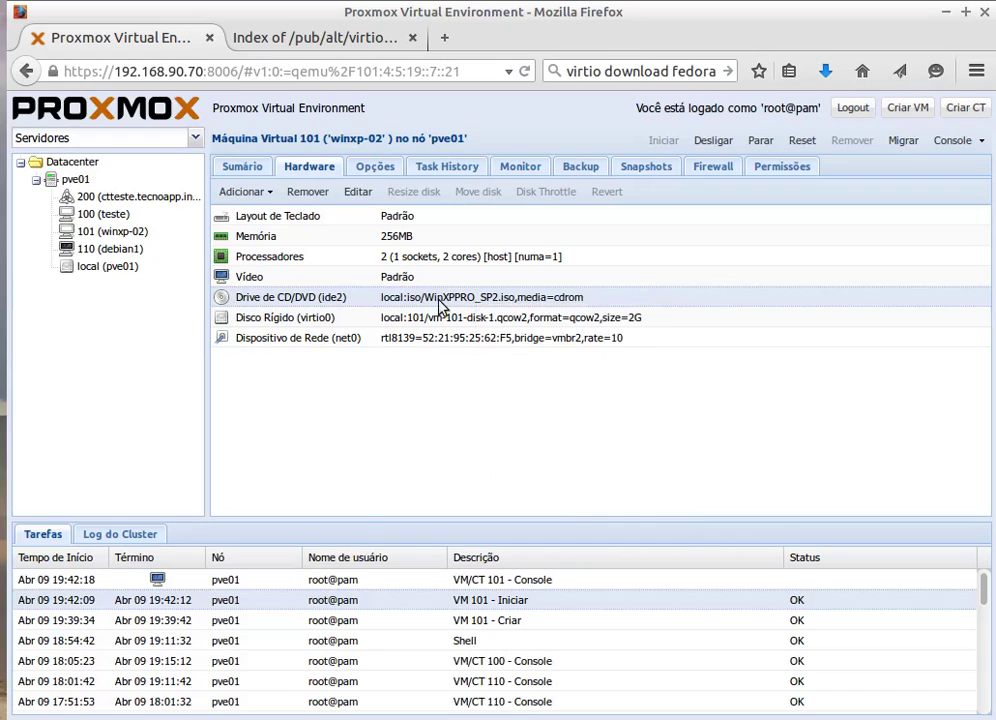
pyautogui.rightClick(125, 233)
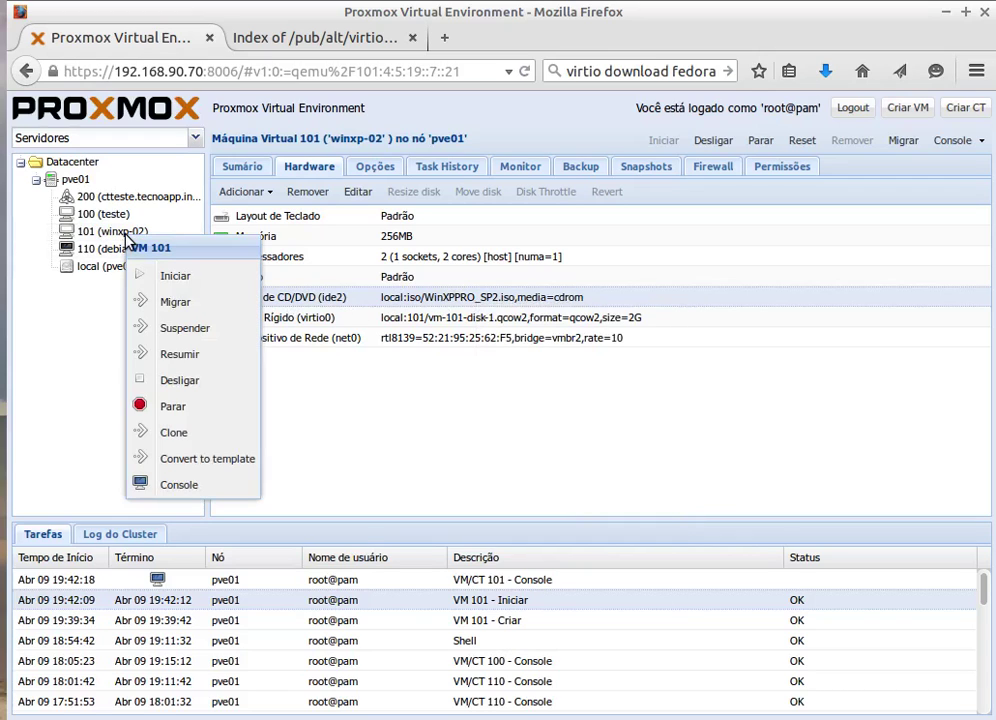
pyautogui.press('Escape')
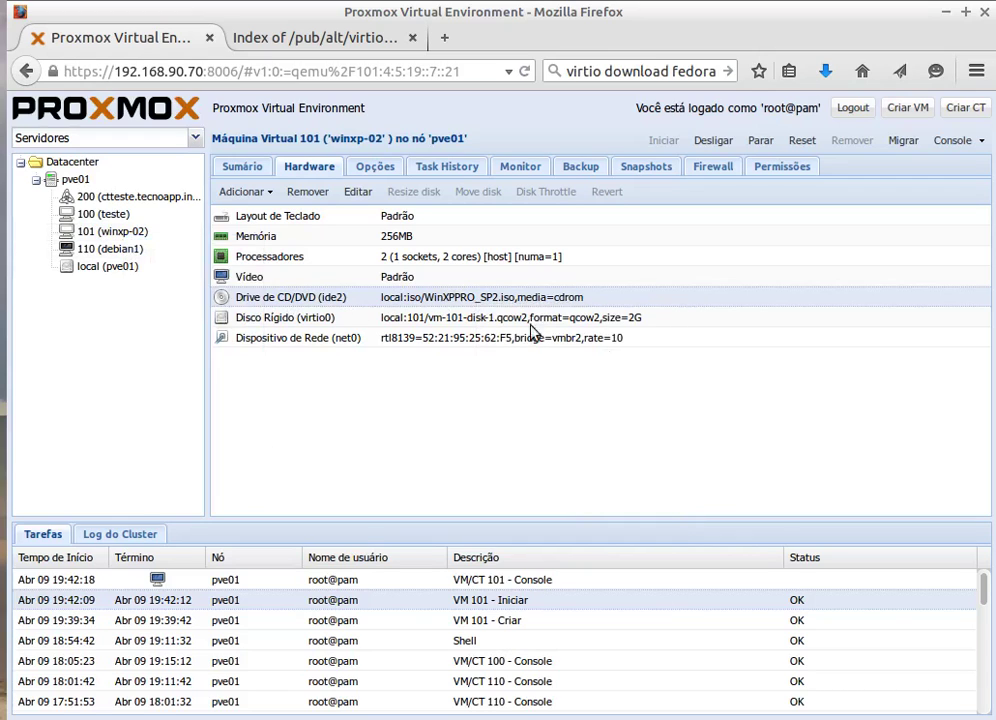
pyautogui.click(357, 191)
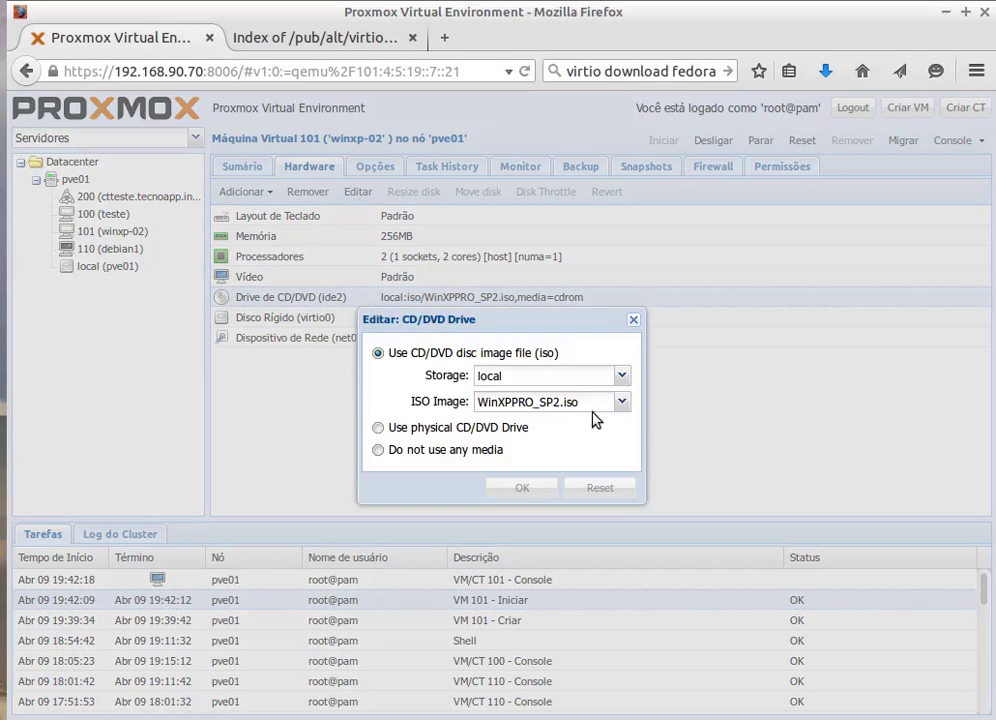
pyautogui.click(620, 402)
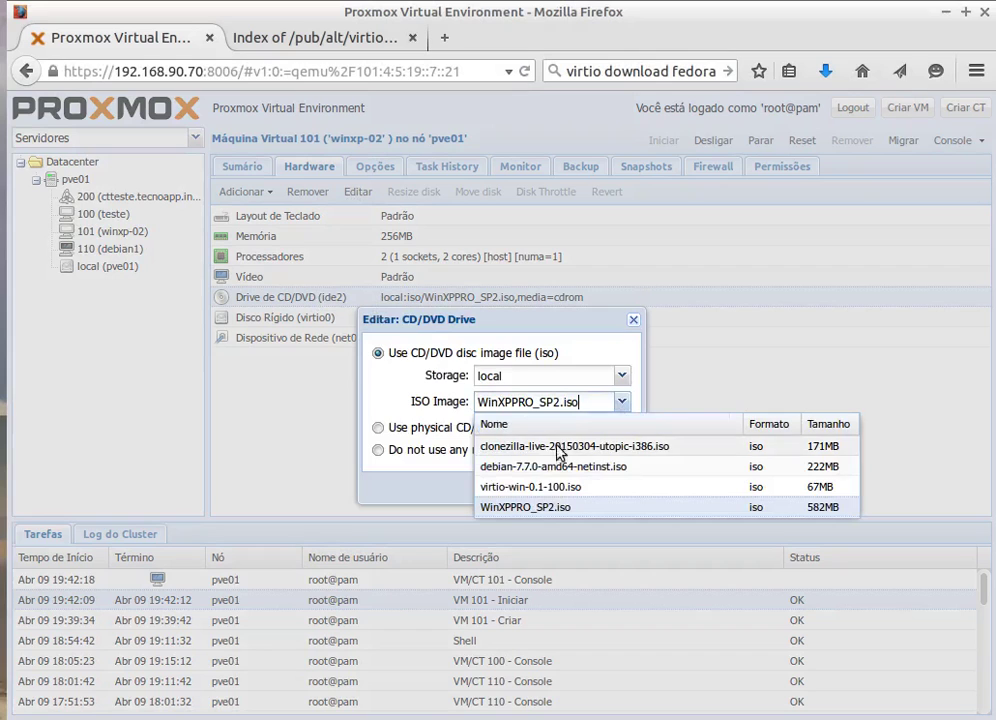
pyautogui.click(508, 486)
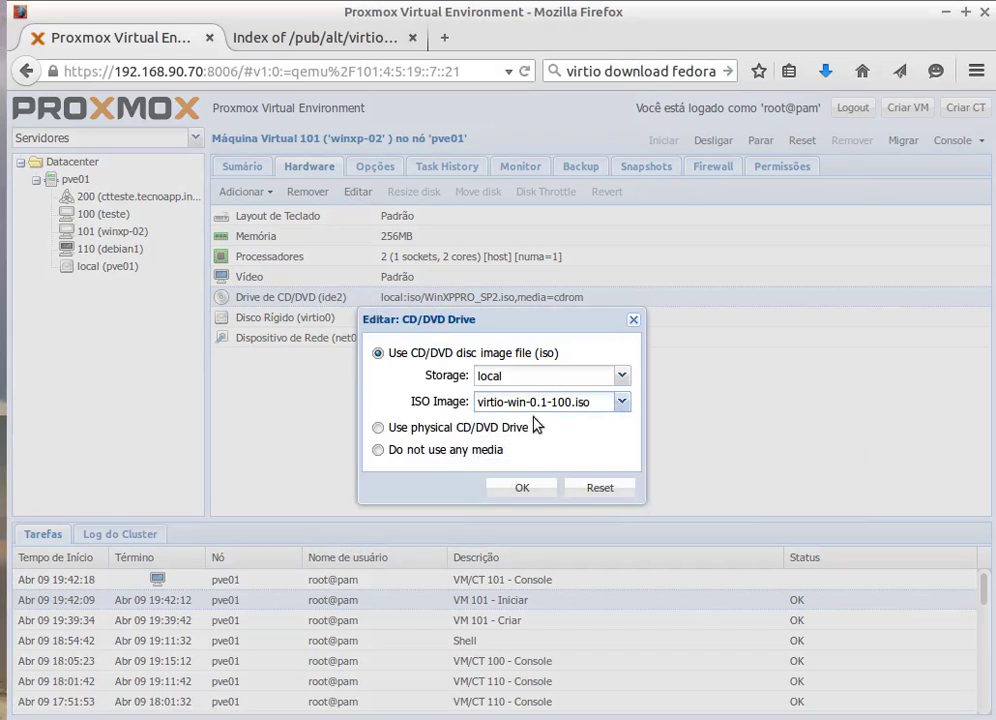
pyautogui.click(522, 489)
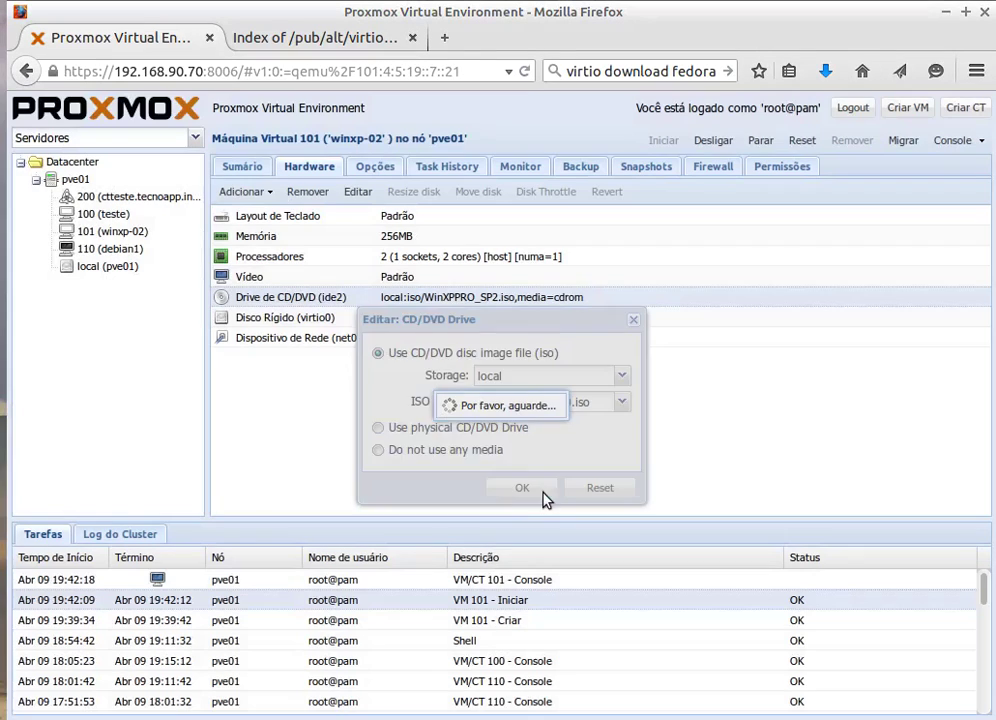
# - Switch the ISO image in winxp-02's CD/DVD drive (ide2) back to WinXPPRO_SP2.iso
pyautogui.hotkey('alt', 'Tab')
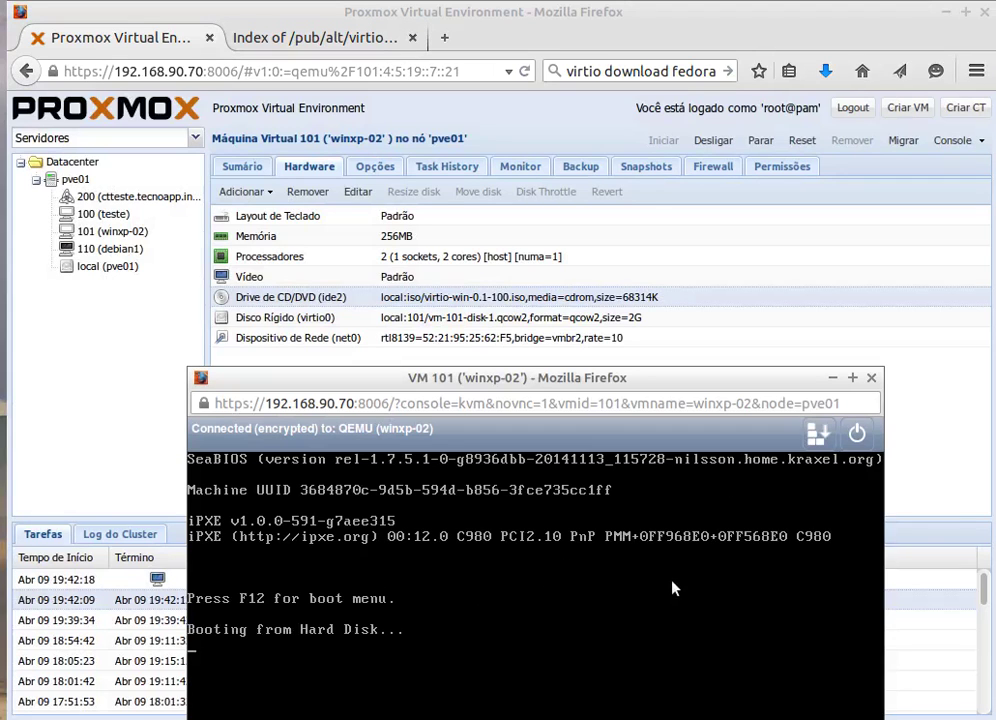
pyautogui.click(450, 302)
pyautogui.click(355, 192)
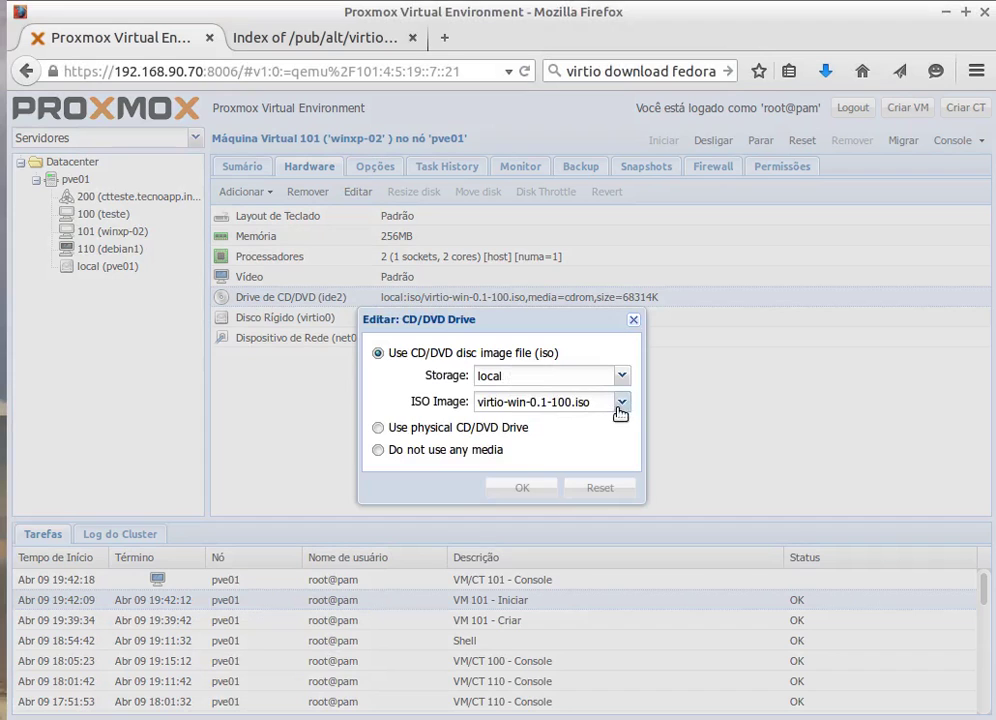
pyautogui.click(621, 401)
pyautogui.click(510, 507)
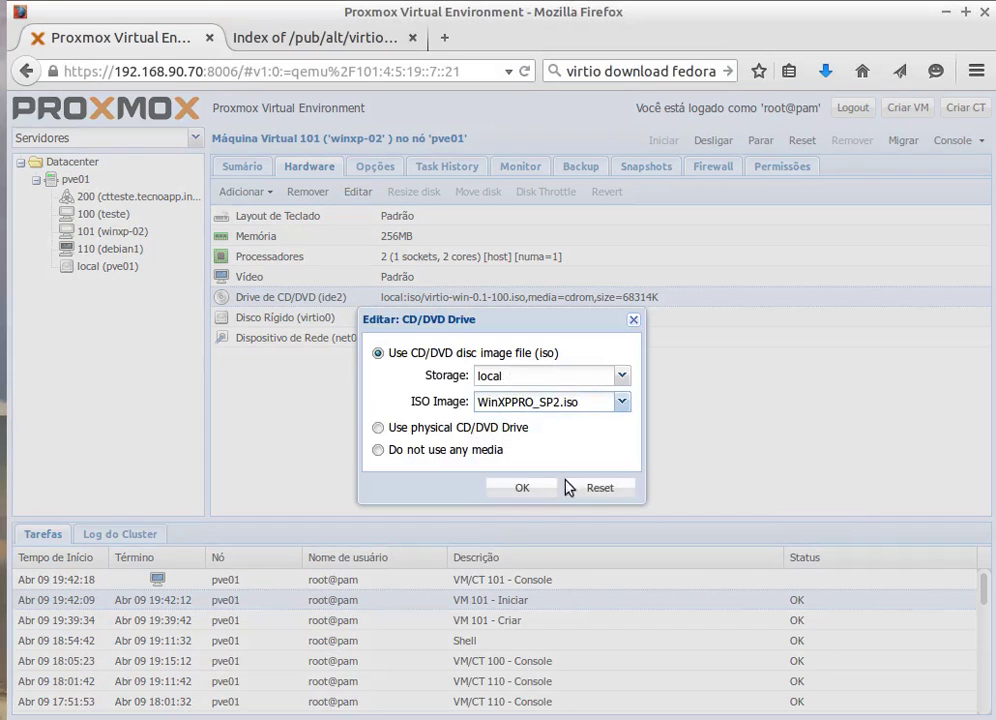
pyautogui.click(520, 488)
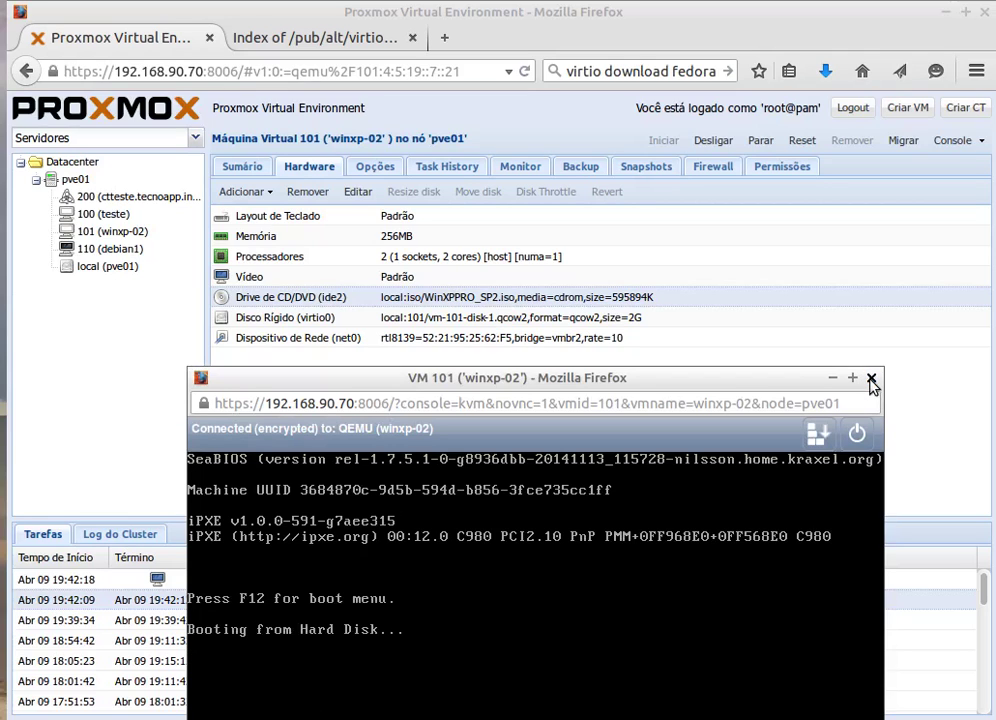
# - Close the winxp-02 console and stop the virtual machine
pyautogui.click(871, 380)
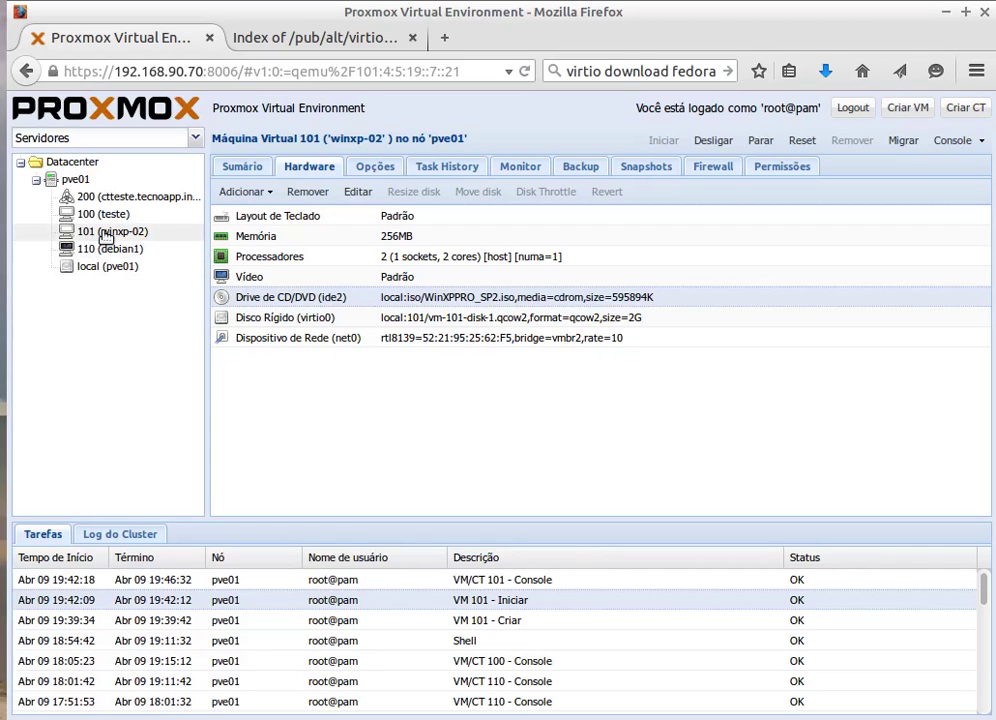
pyautogui.click(125, 233)
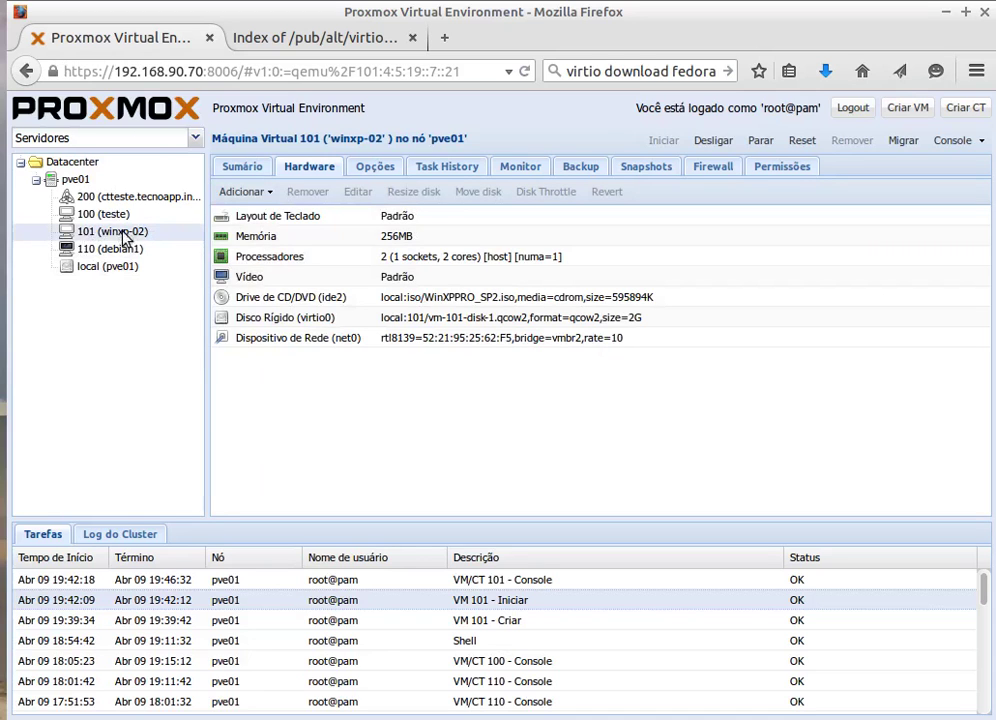
pyautogui.rightClick(124, 236)
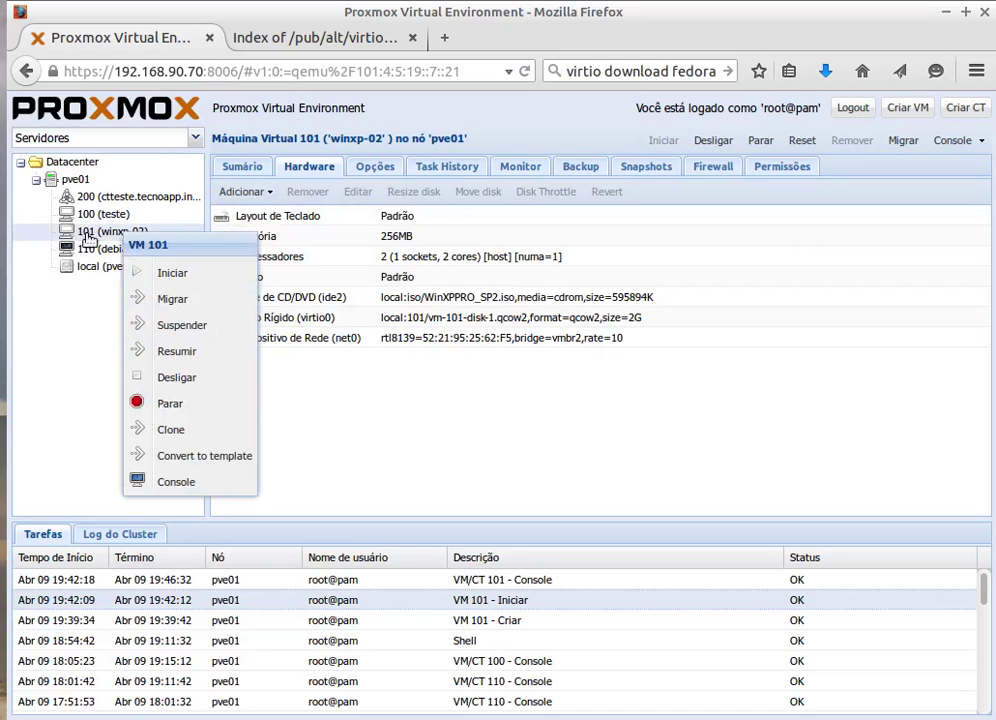
pyautogui.click(171, 404)
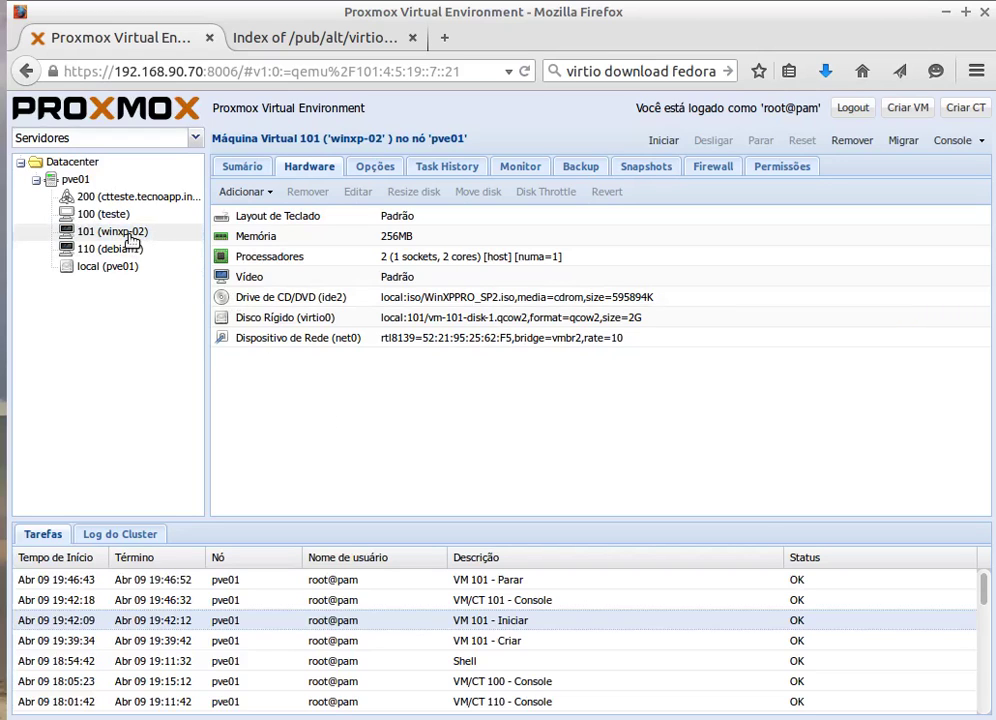
# - Check the editable settings of winxp-02's VirtIO hard disk and the hardware list of debian1
pyautogui.click(90, 234)
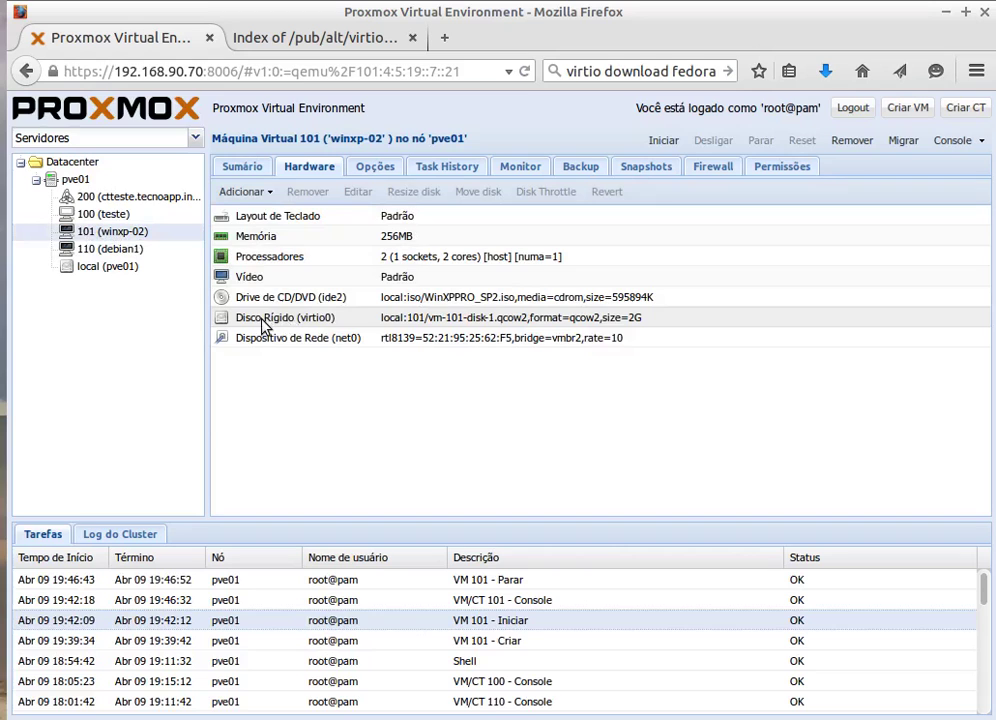
pyautogui.click(268, 321)
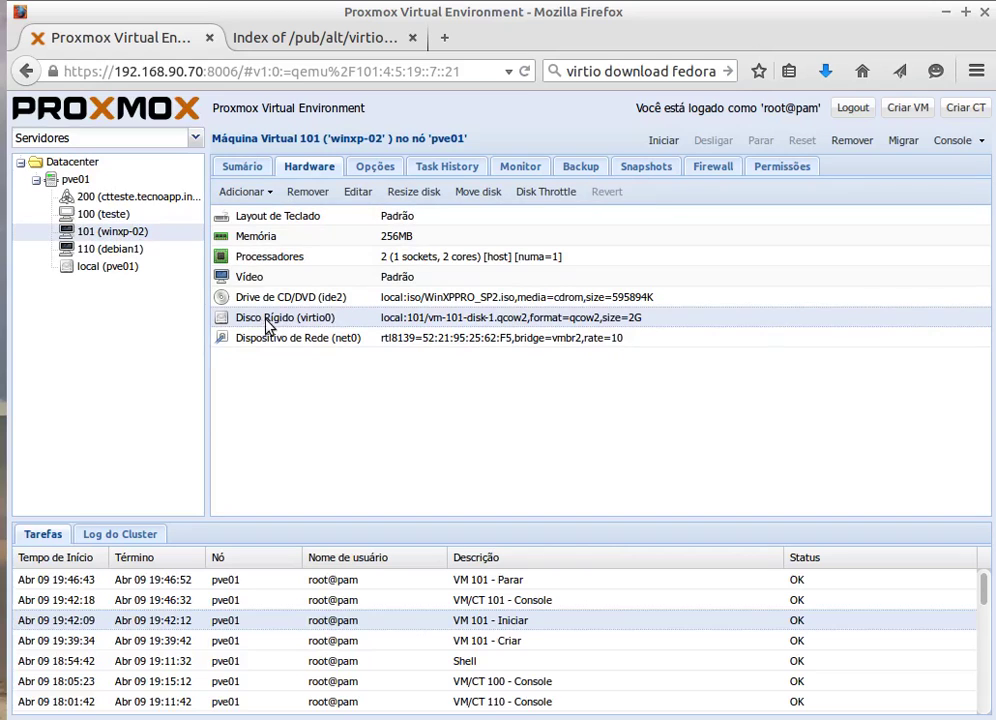
pyautogui.click(358, 191)
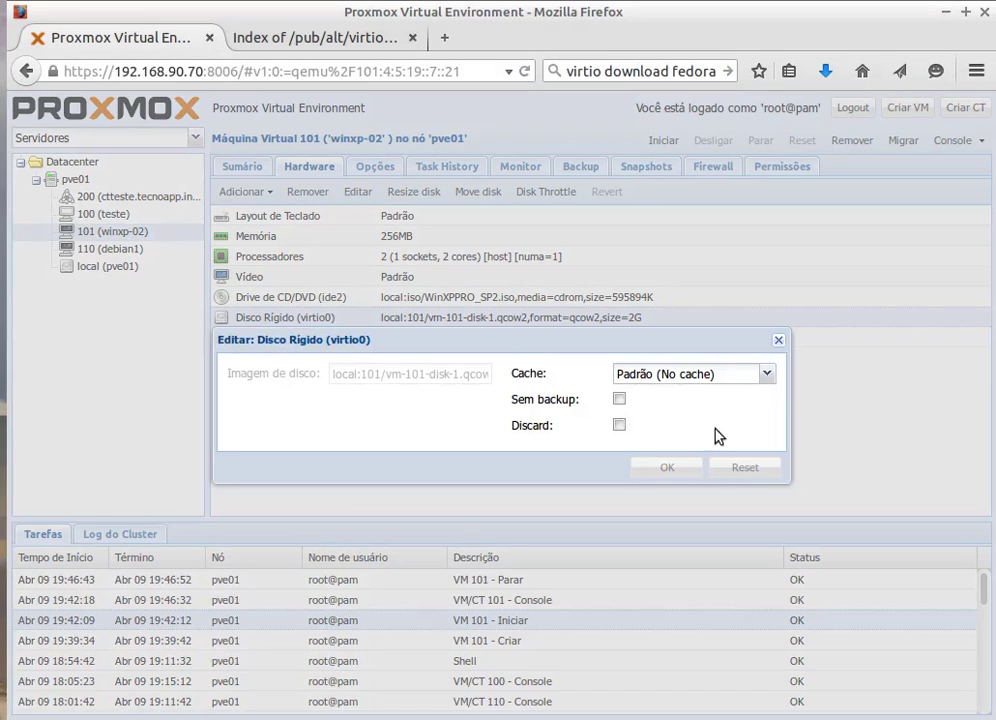
pyautogui.click(777, 340)
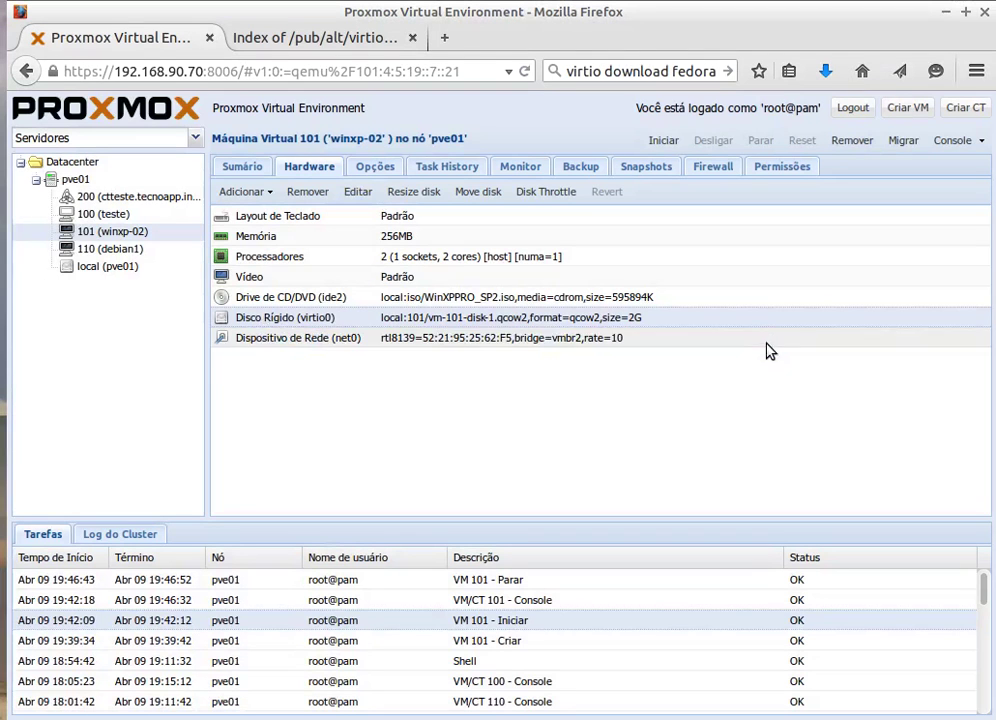
pyautogui.click(100, 248)
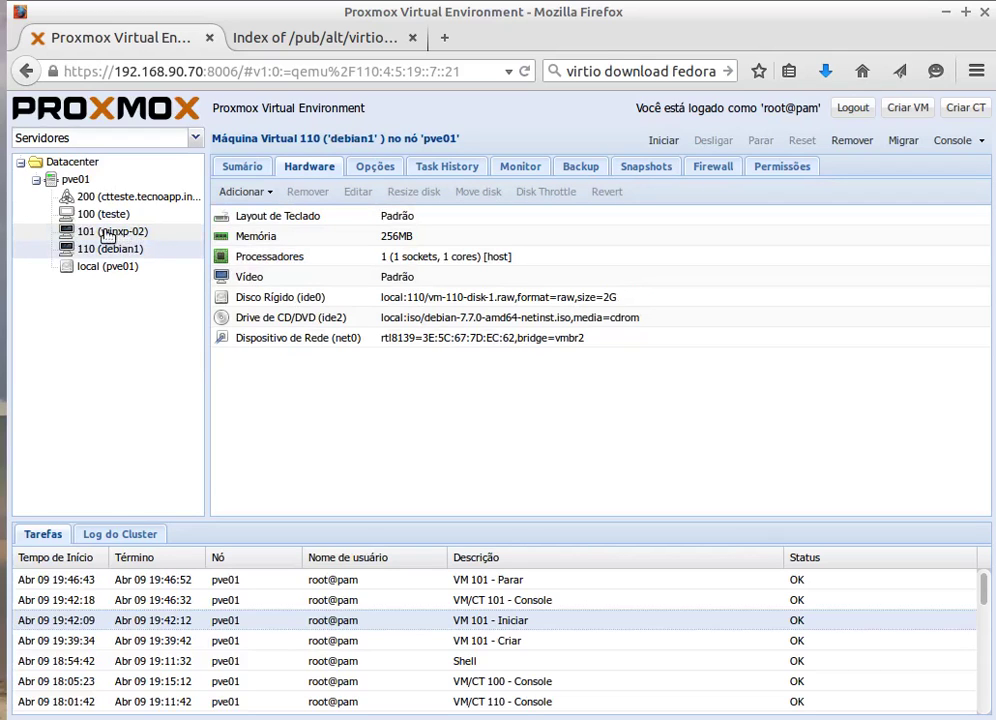
pyautogui.click(118, 232)
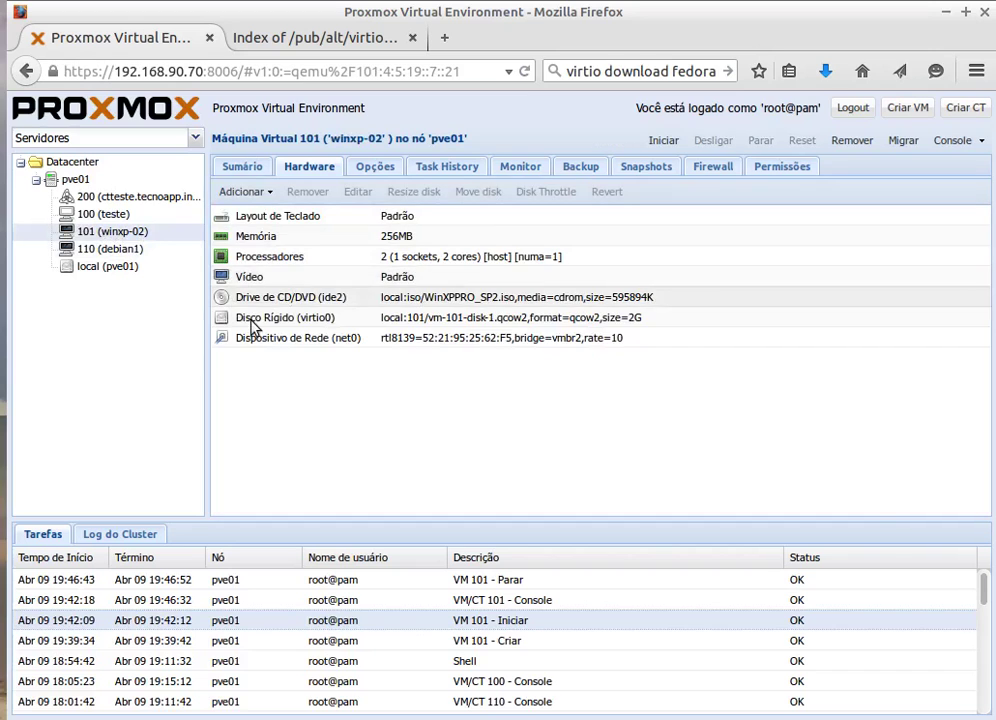
# - Review the settings of winxp-02's hard disk virtio0 and remove that disk from the hardware
pyautogui.click(284, 320)
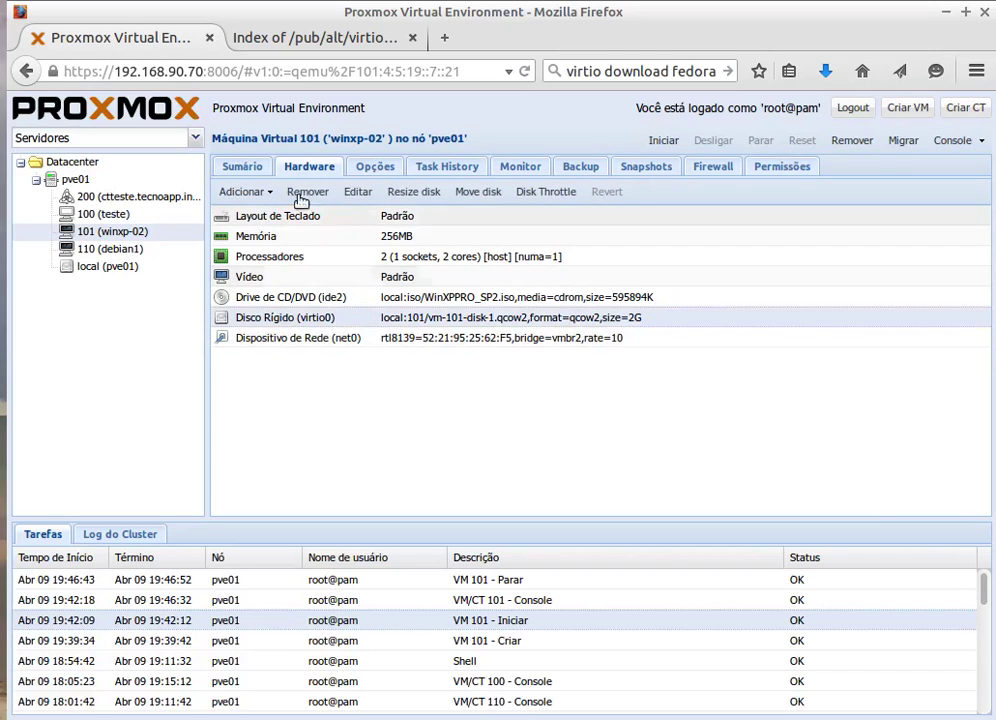
pyautogui.click(357, 193)
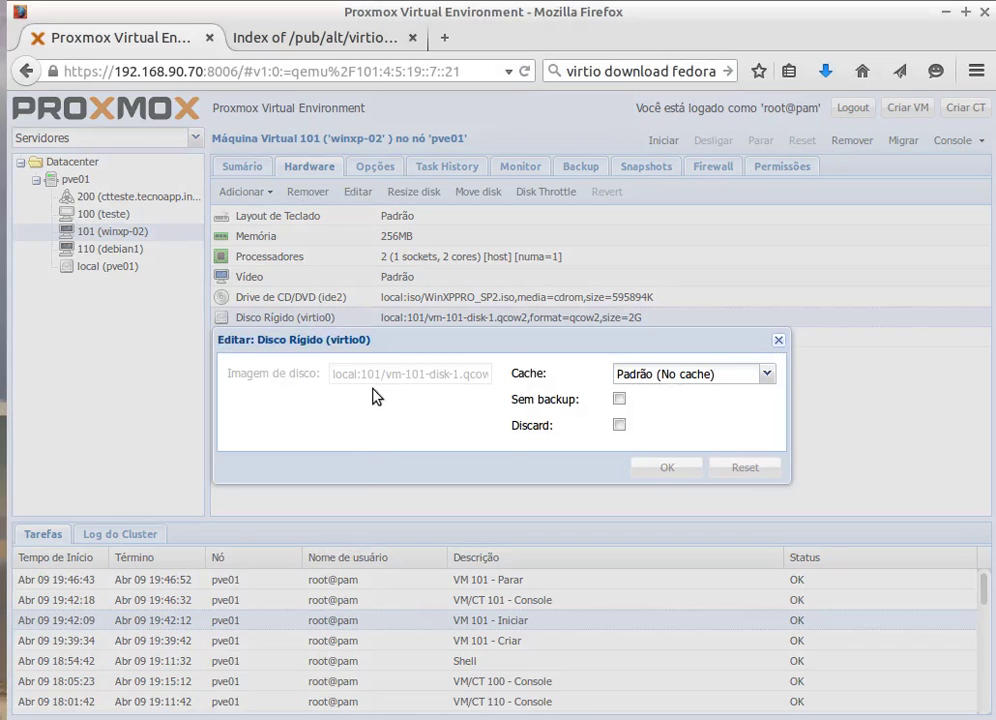
pyautogui.click(778, 340)
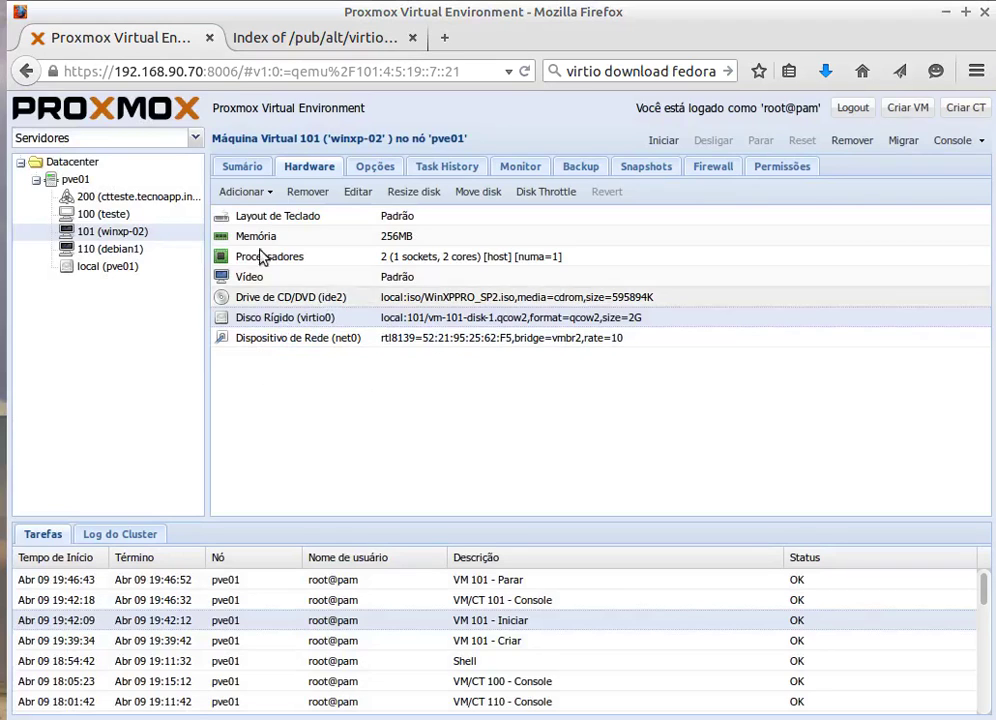
pyautogui.click(308, 191)
pyautogui.click(464, 442)
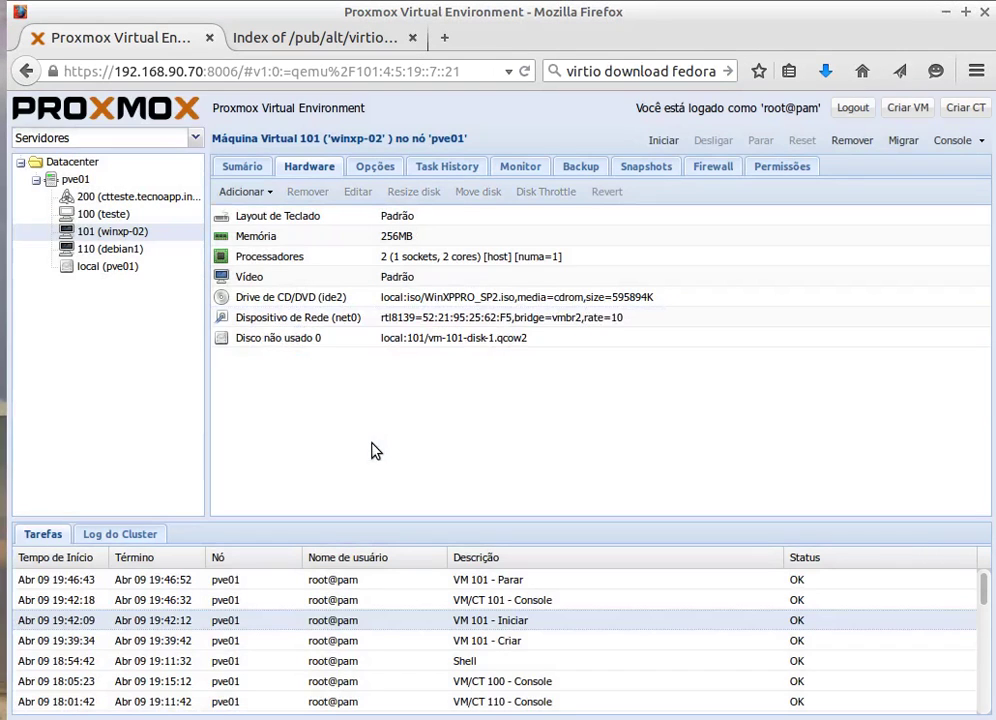
# - Begin adding a new hard disk to winxp-02 on bus IDE 0 with local storage
pyautogui.click(278, 342)
pyautogui.click(272, 193)
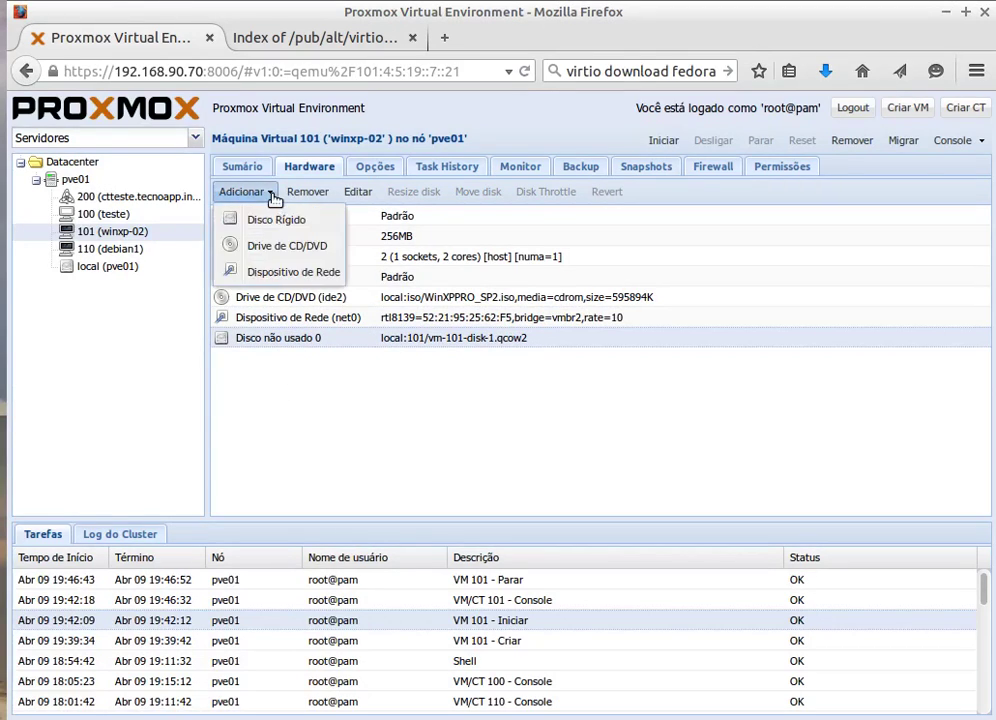
pyautogui.click(236, 226)
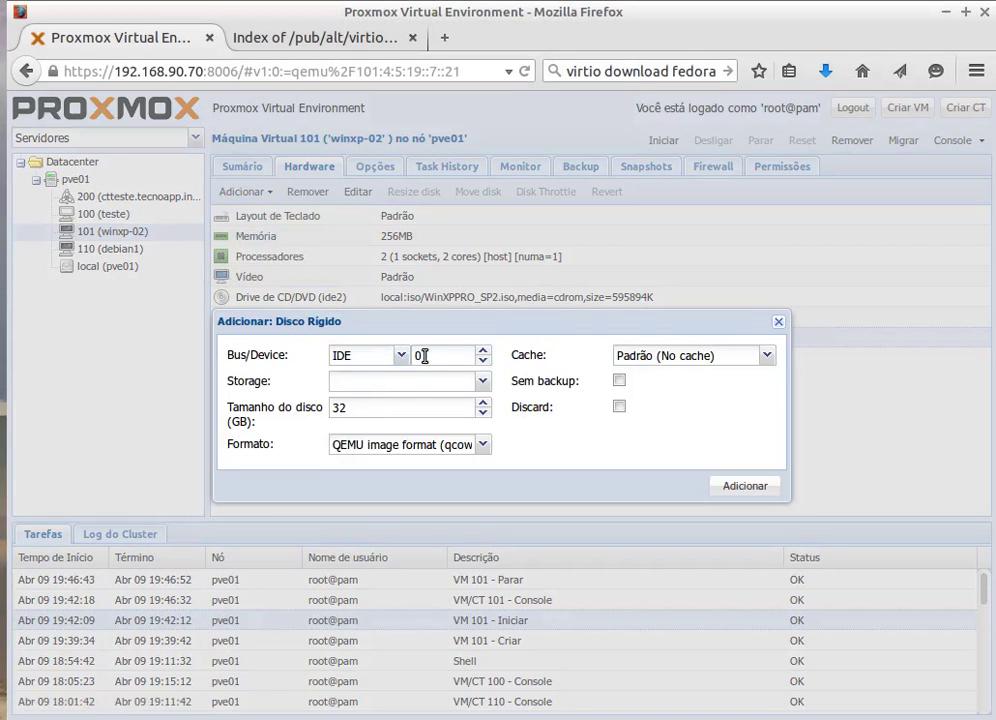
pyautogui.click(451, 387)
pyautogui.click(487, 384)
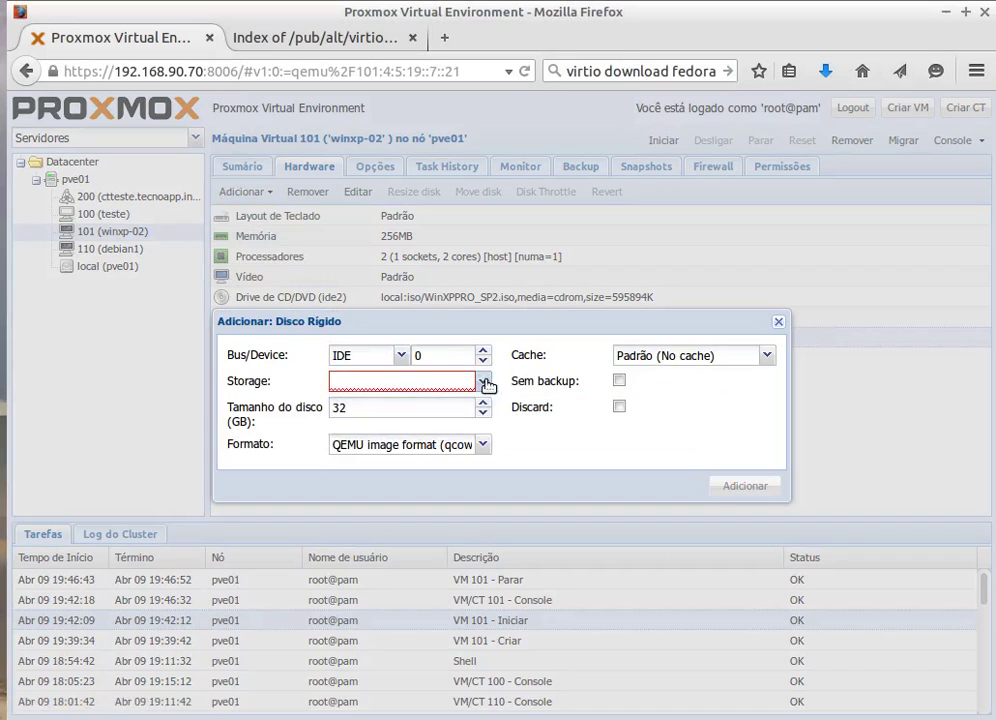
pyautogui.click(487, 384)
pyautogui.click(400, 424)
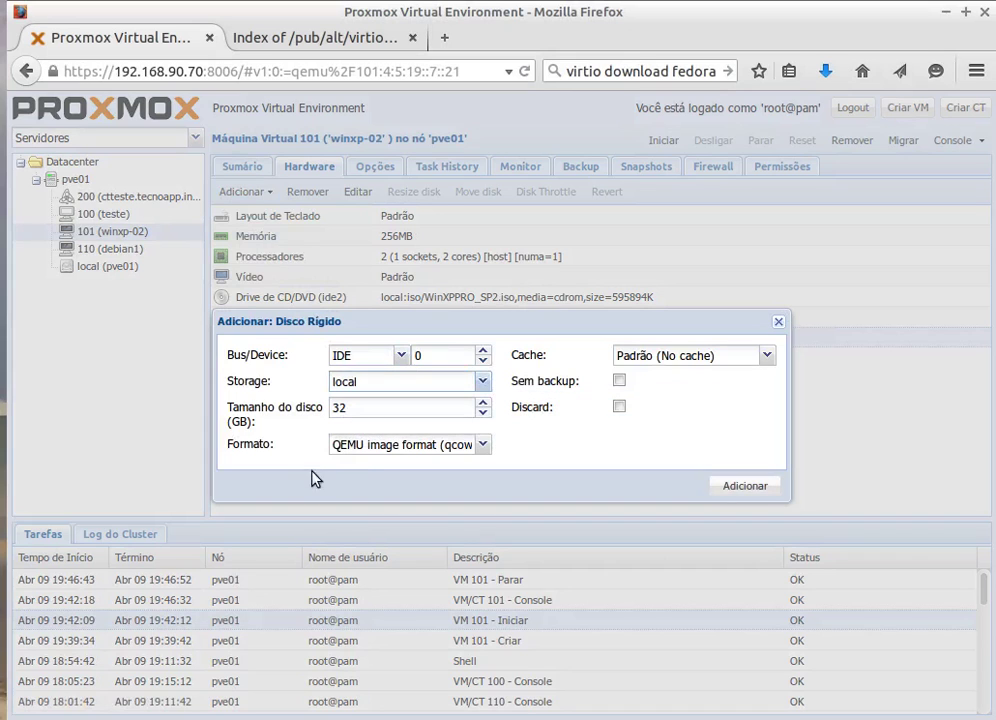
# - Set the new IDE disk's size to 2 GB in QEMU image format (qcow2) and add it
pyautogui.click(368, 413)
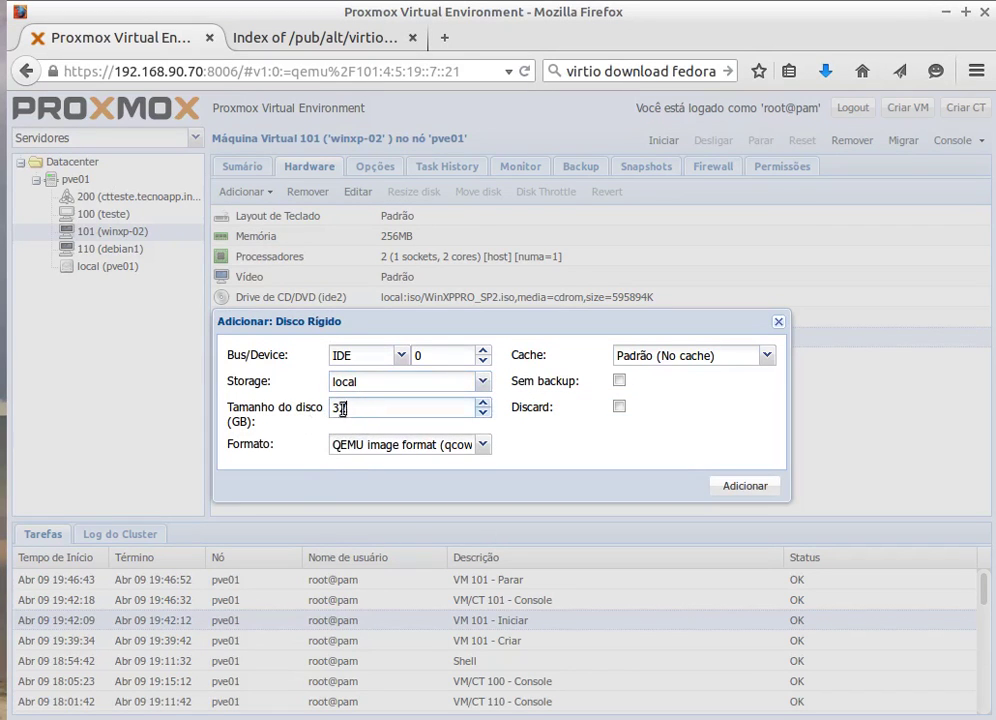
pyautogui.press('BackSpace')
pyautogui.press('BackSpace')
pyautogui.click(477, 384)
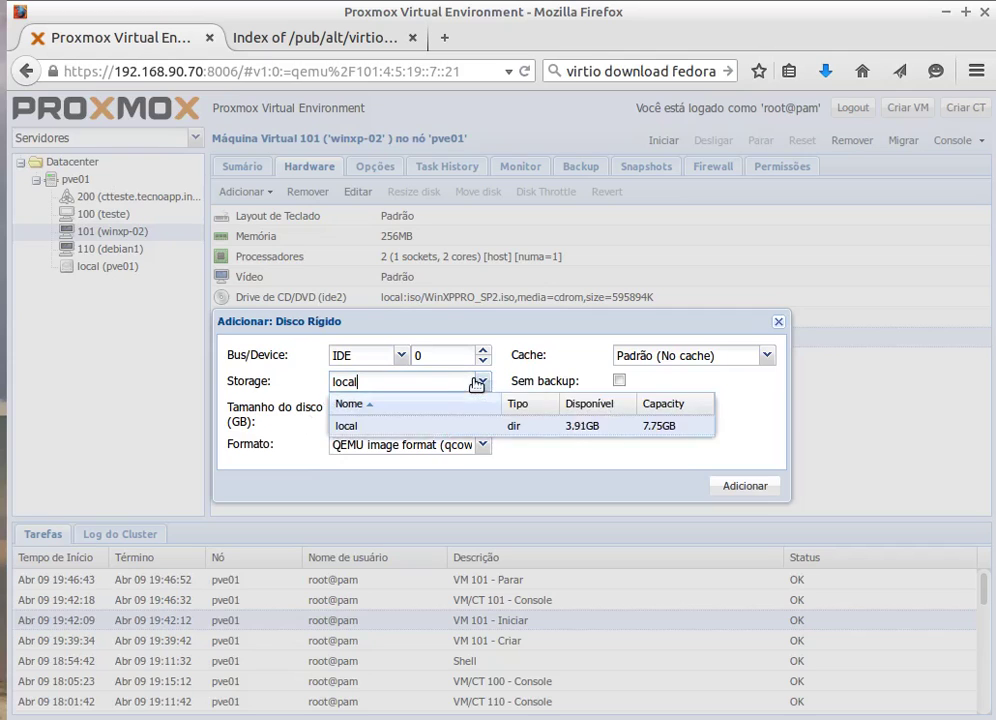
pyautogui.click(369, 413)
pyautogui.write('32')
pyautogui.moveTo(338, 411); pyautogui.dragTo(421, 416)
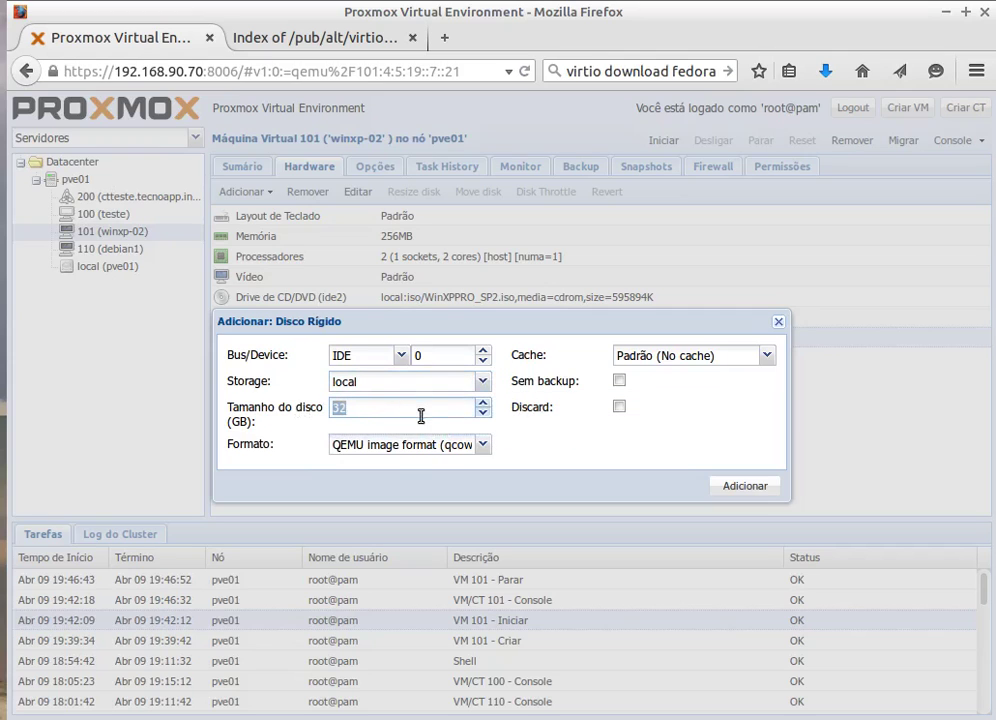
pyautogui.write('2')
pyautogui.click(745, 487)
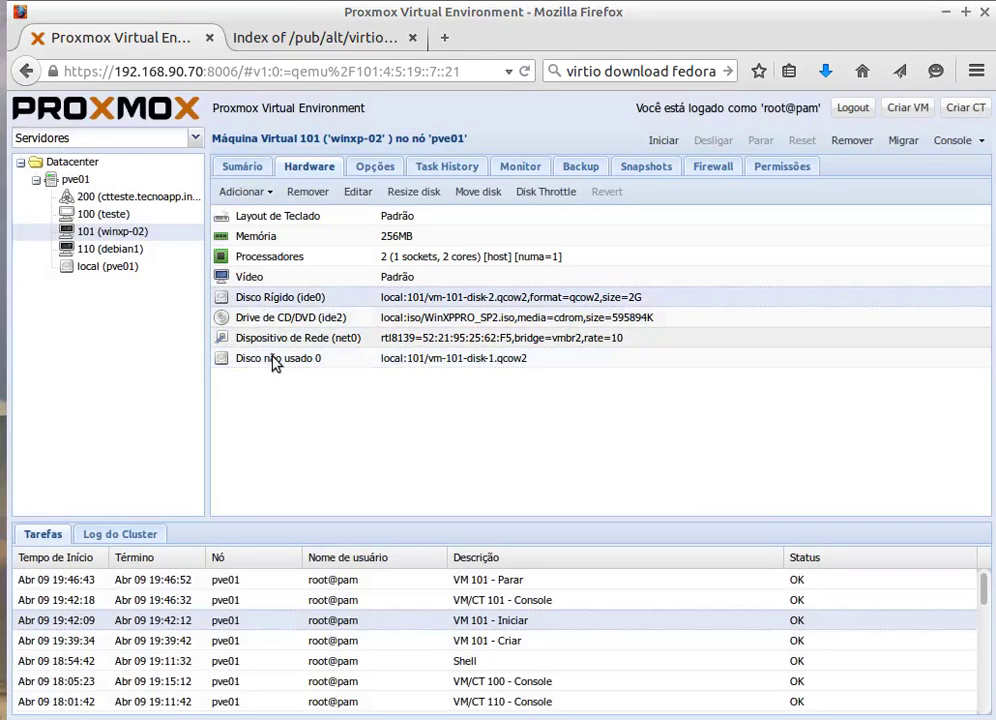
# - Permanently remove the unused disk vm-101-disk-1.qcow2 and check the editable settings of hard disk ide0
pyautogui.click(315, 194)
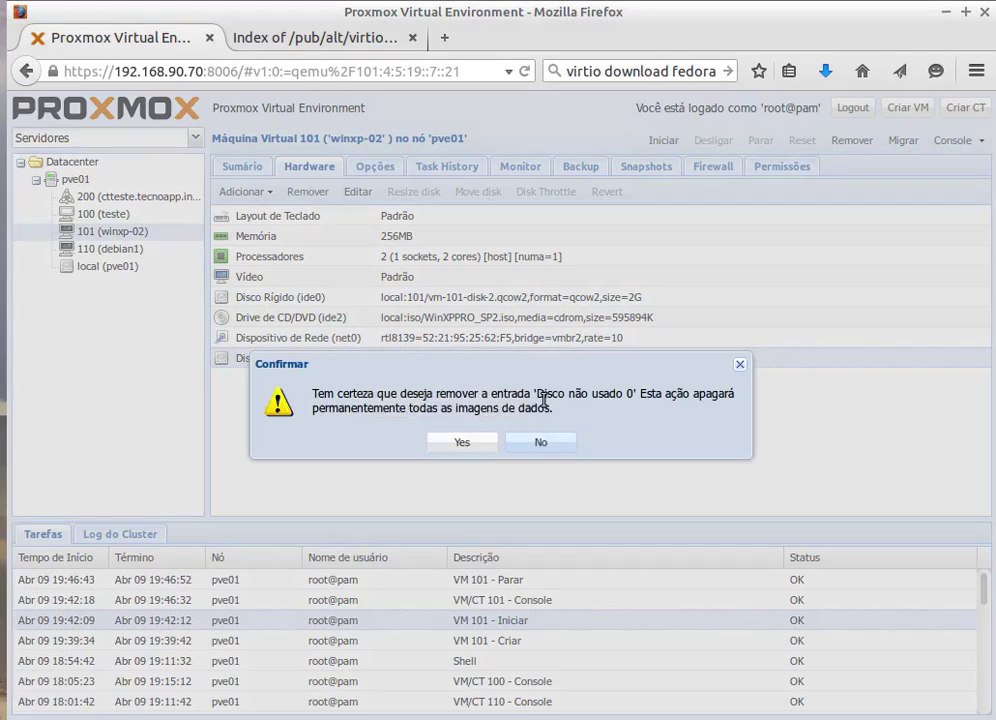
pyautogui.click(462, 443)
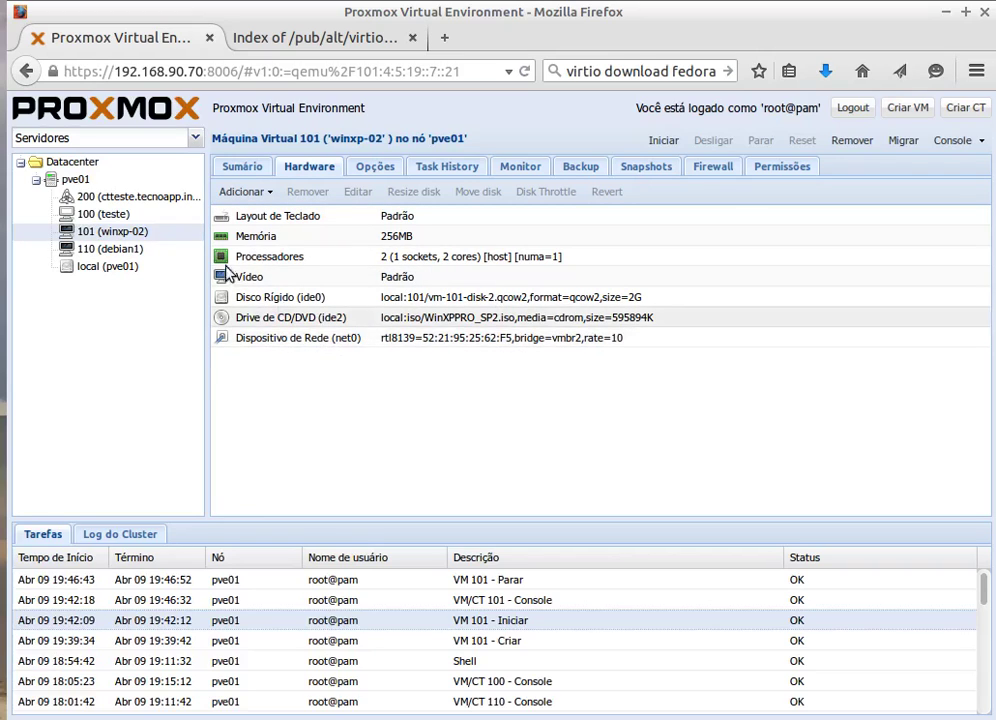
pyautogui.click(375, 302)
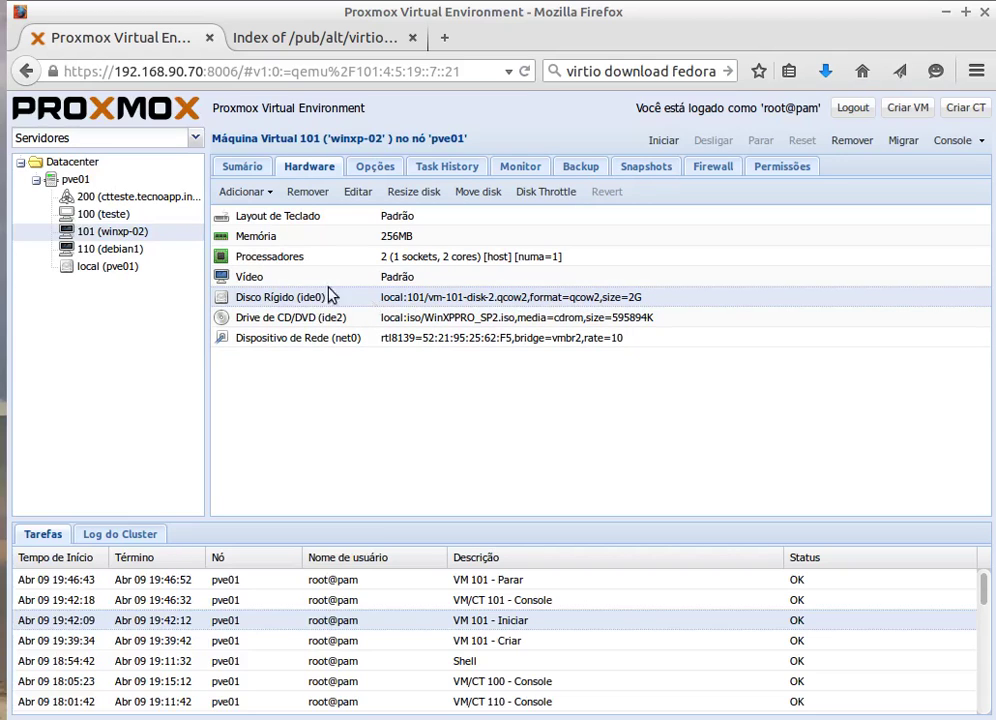
pyautogui.click(355, 193)
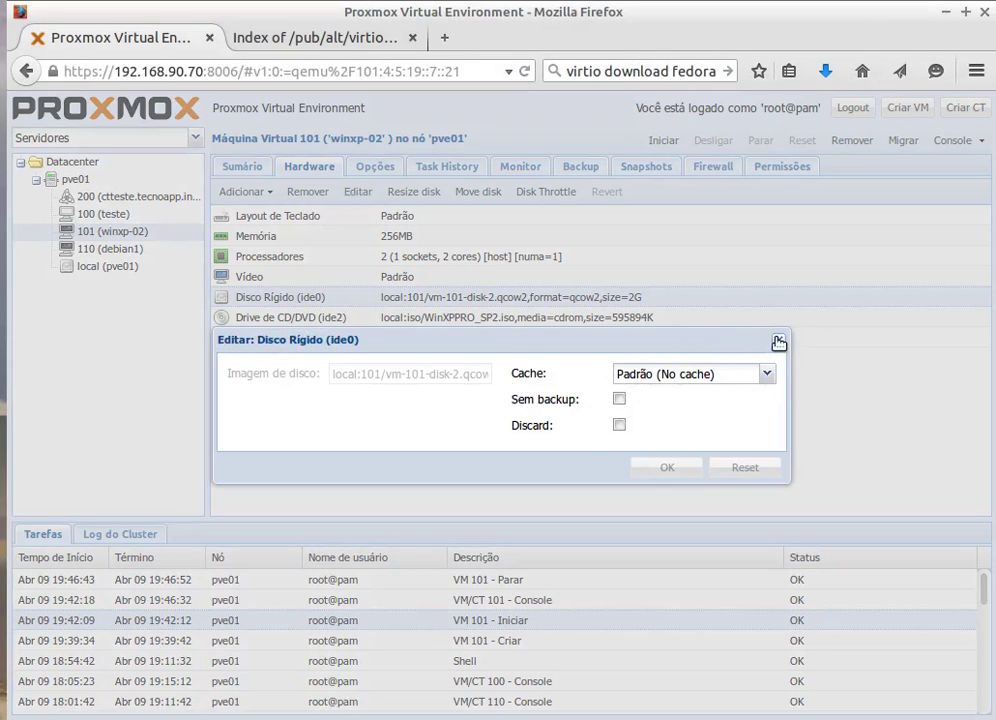
pyautogui.click(778, 340)
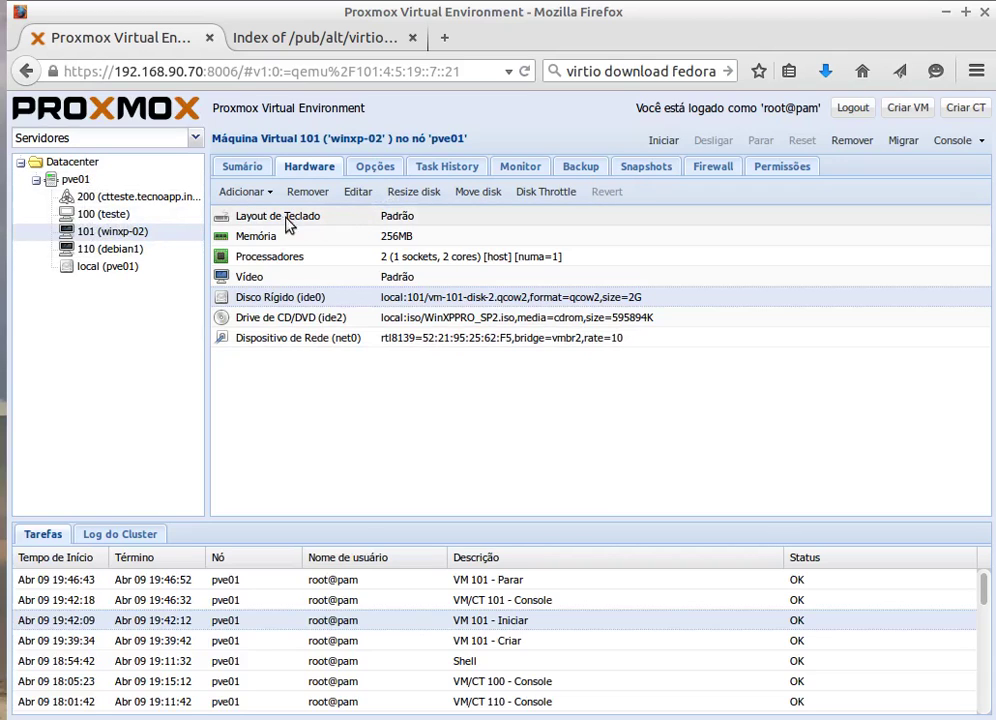
# - Start the winxp-02 virtual machine and open its console on the Windows XP installer
pyautogui.rightClick(122, 232)
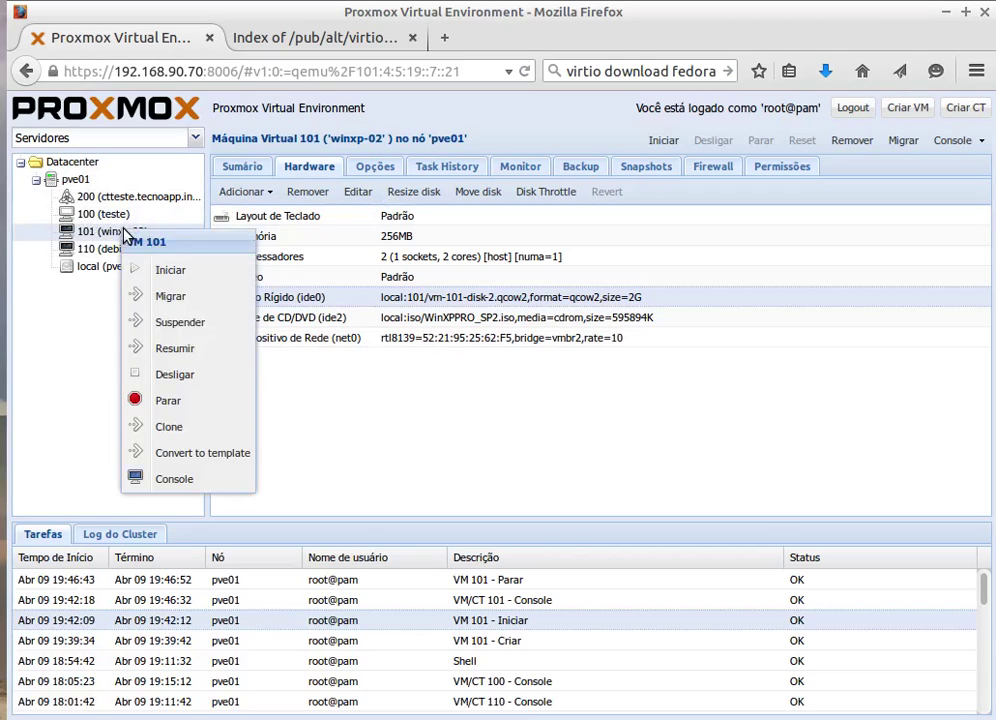
pyautogui.click(127, 275)
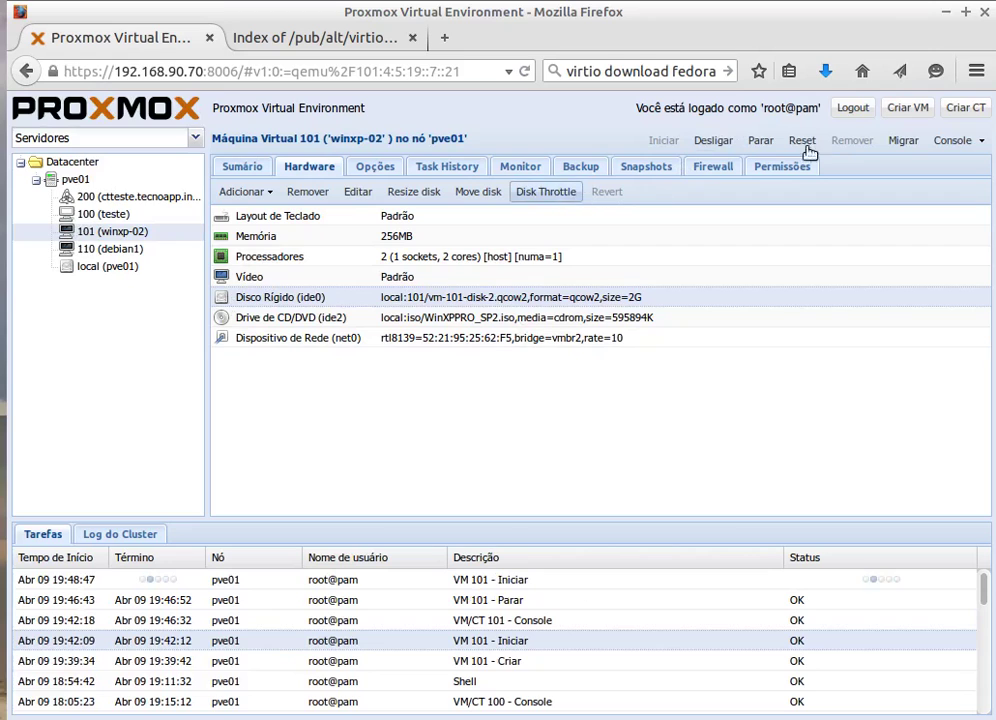
pyautogui.click(953, 140)
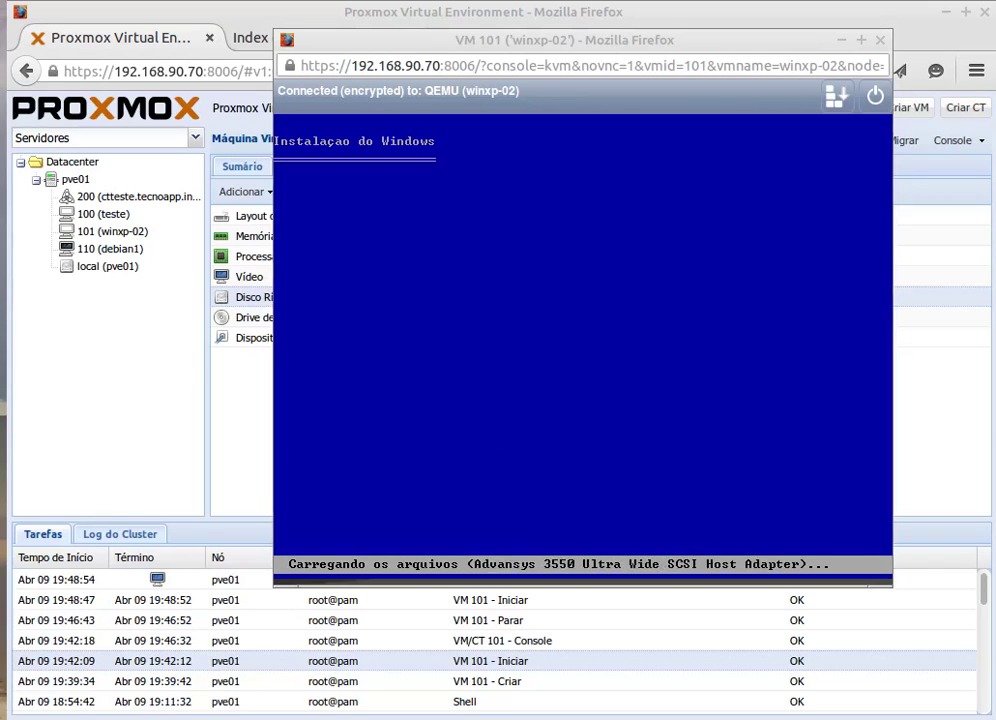
pyautogui.click(444, 295)
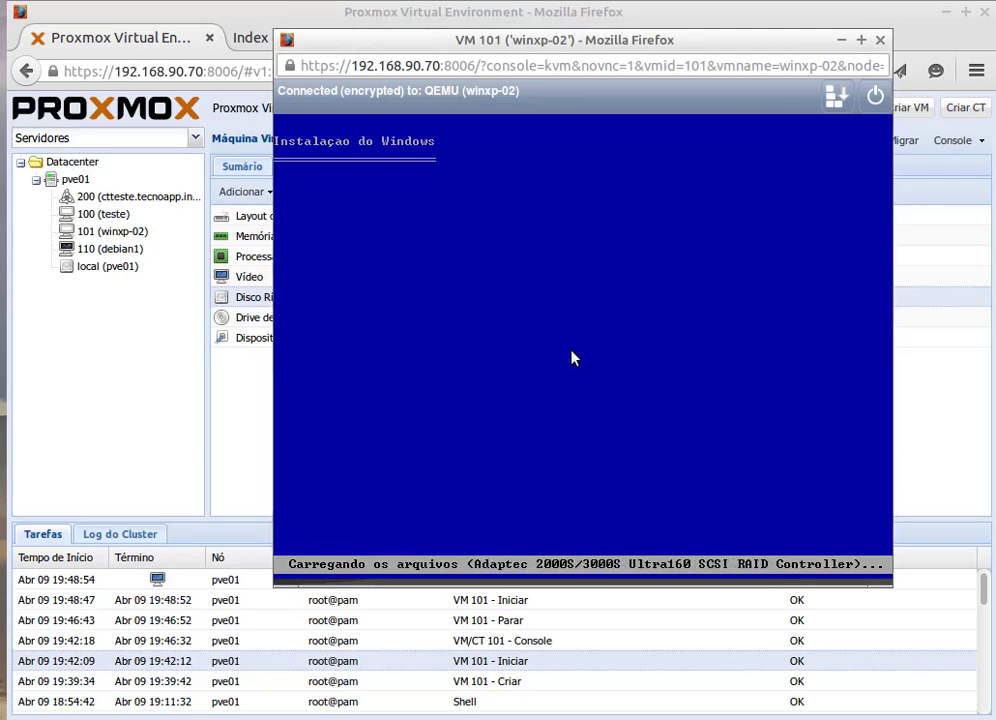
# - Start the Windows XP Professional setup in the winxp-02 console and accept the licence agreement
pyautogui.moveTo(555, 44); pyautogui.dragTo(548, 110)
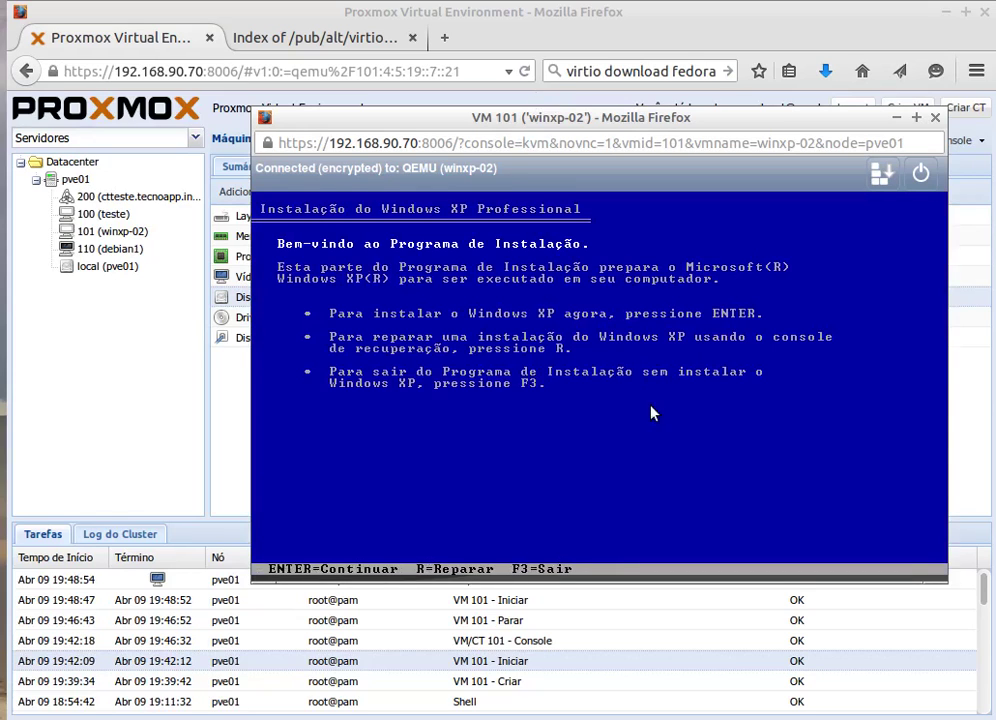
pyautogui.press('Return')
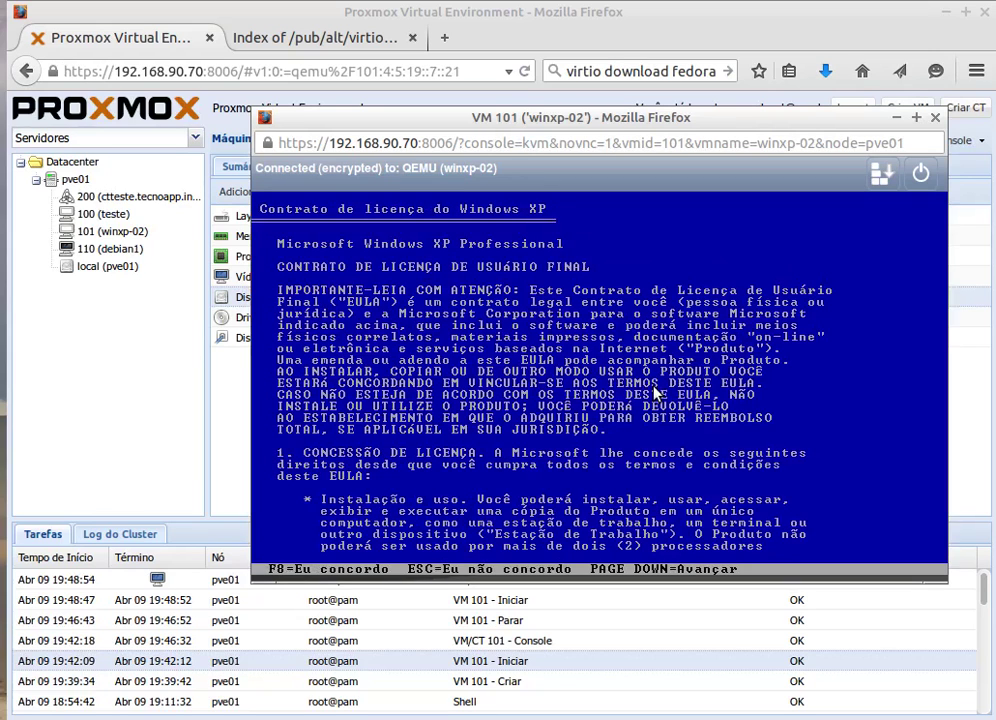
pyautogui.press('F8')
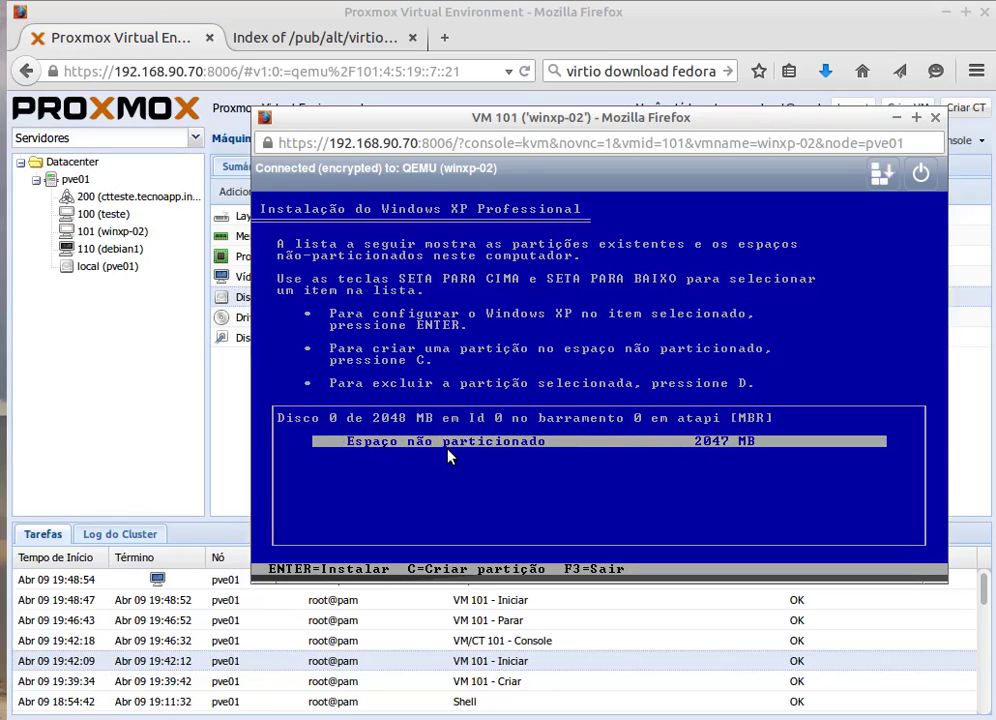
# - Create a 2044 MB partition in the unpartitioned space, select it as the install target and choose a quick format
pyautogui.press('c')
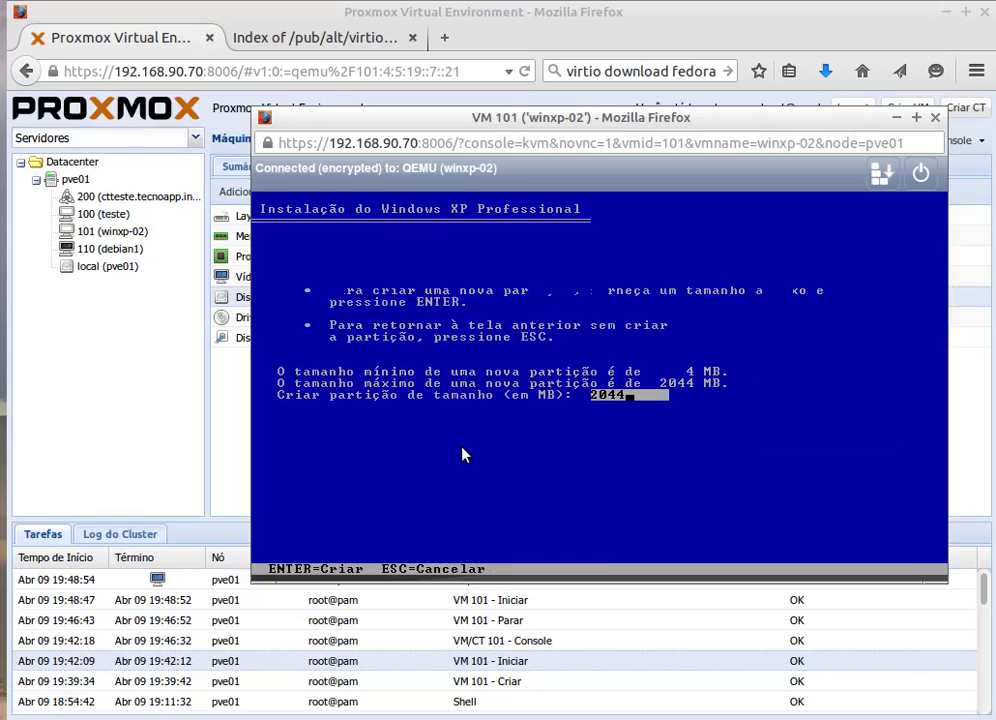
pyautogui.press('Return')
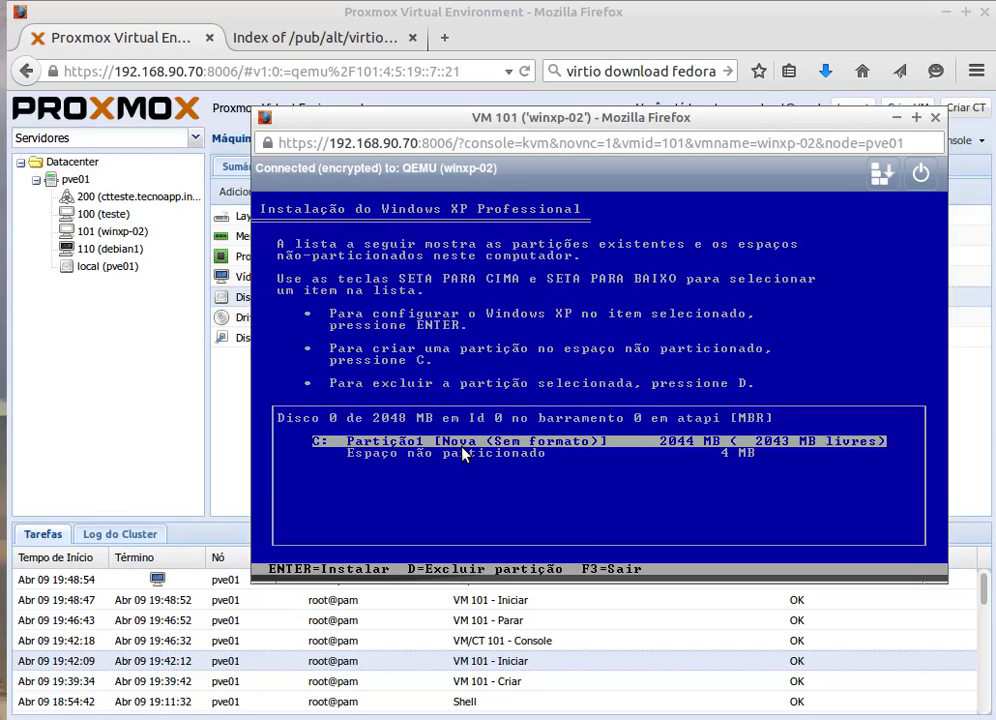
pyautogui.press('Return')
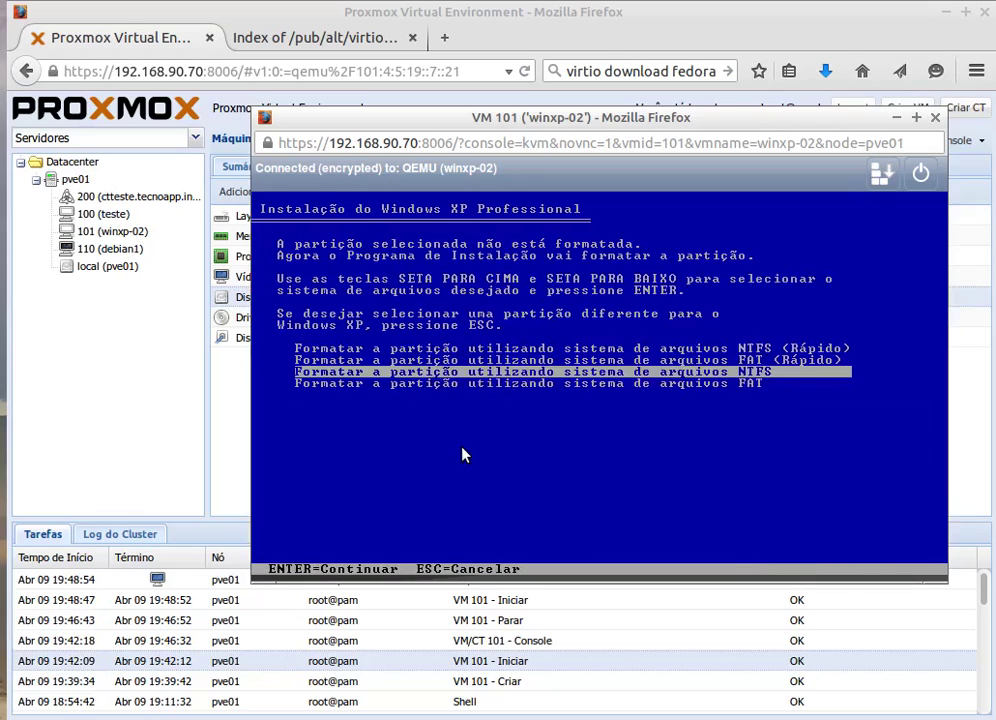
pyautogui.press('Up')
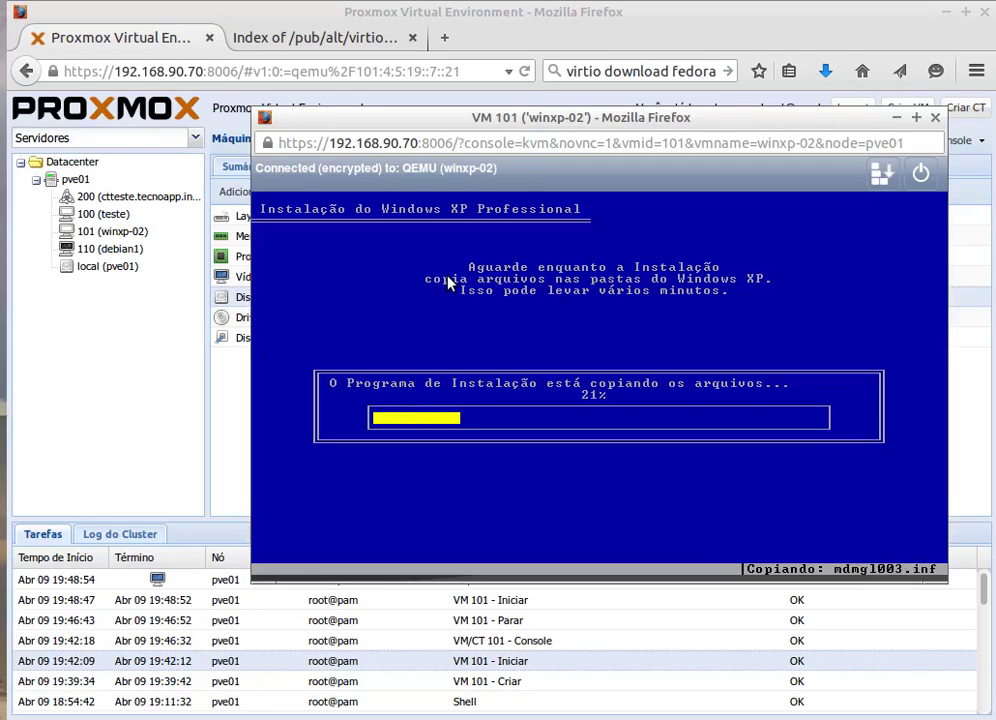
# - Examine the hardware of VM 100 (teste), comparing its ide0 and virtio1 hard disks
pyautogui.click(218, 11)
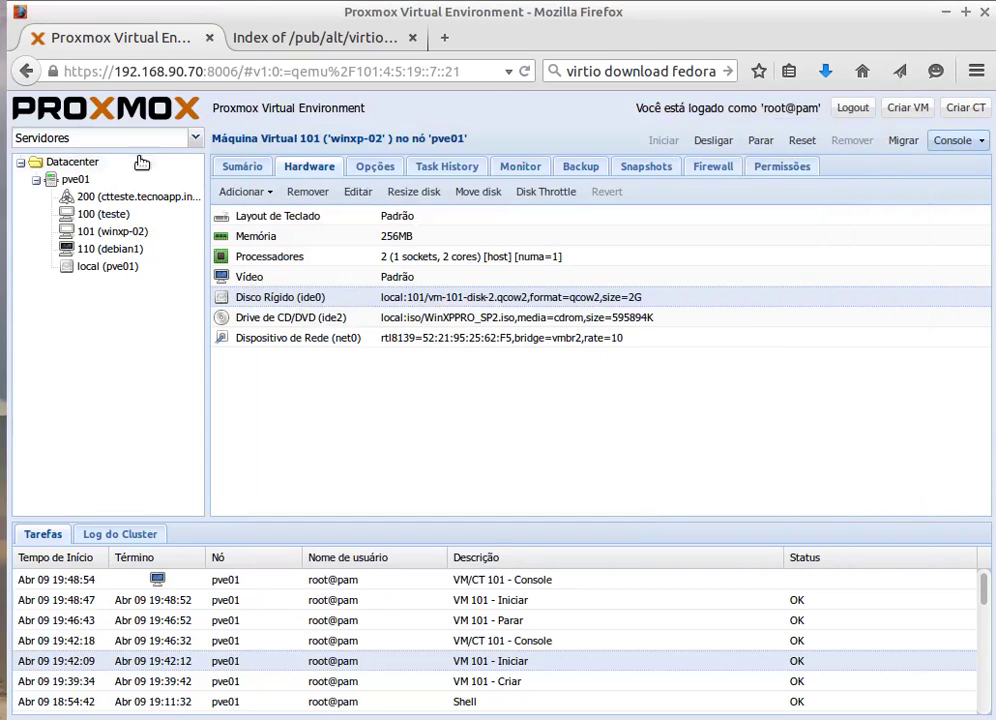
pyautogui.click(104, 216)
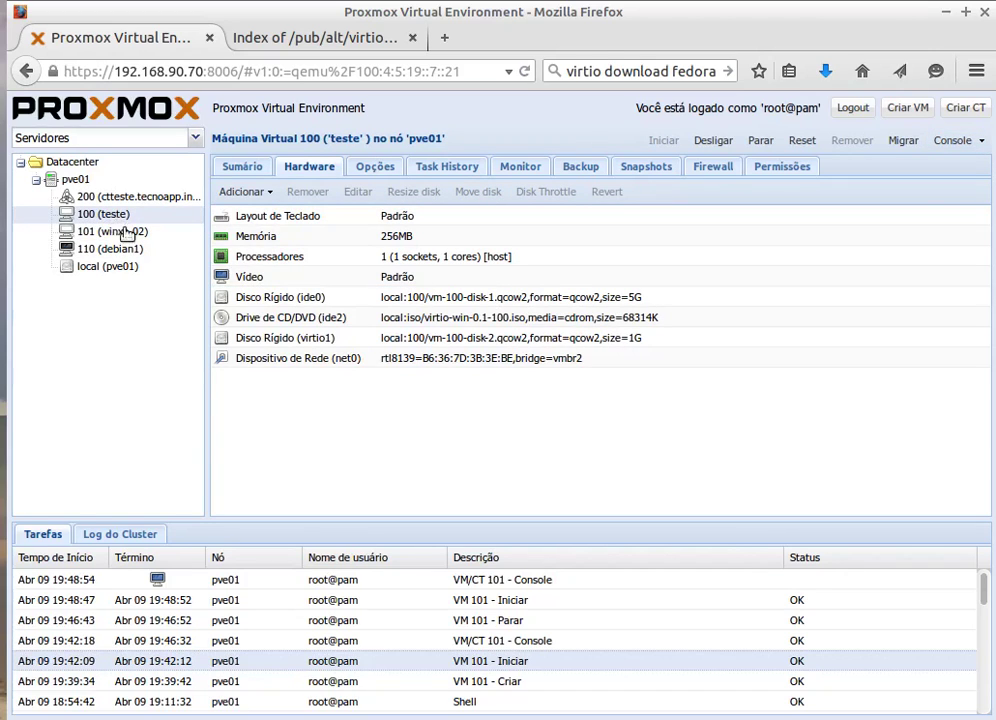
pyautogui.click(280, 302)
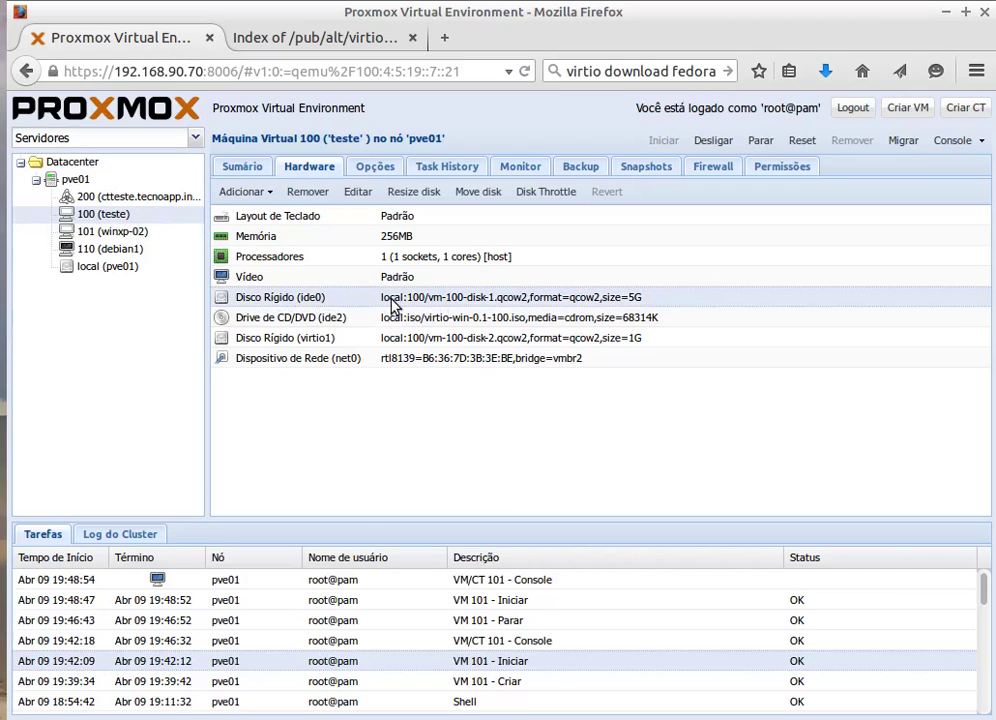
pyautogui.click(293, 341)
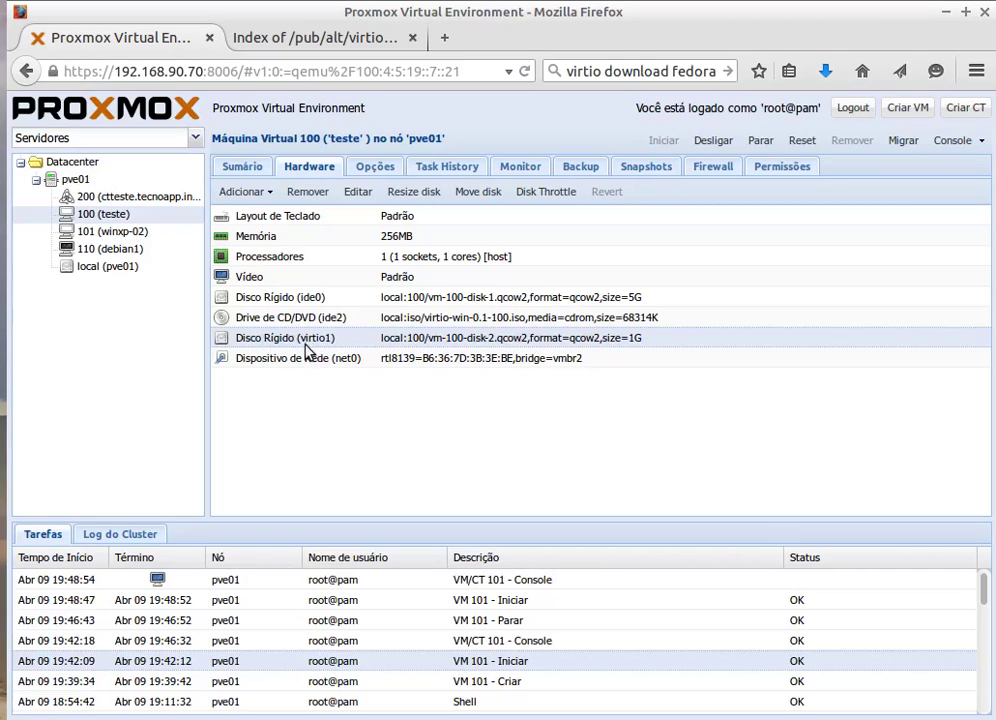
pyautogui.click(298, 300)
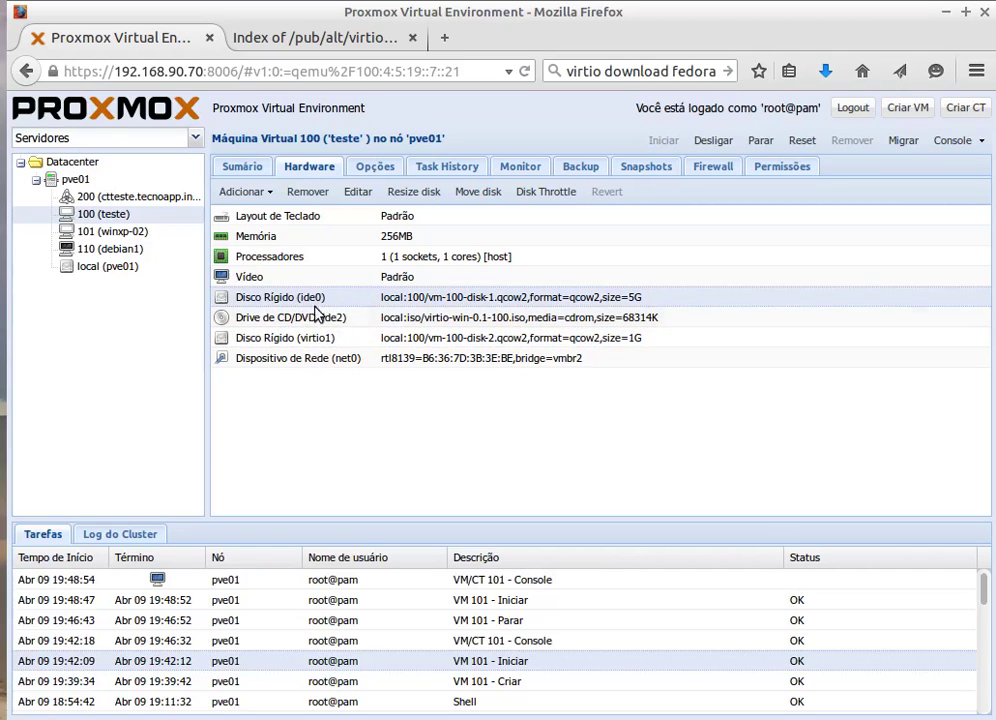
pyautogui.click(270, 337)
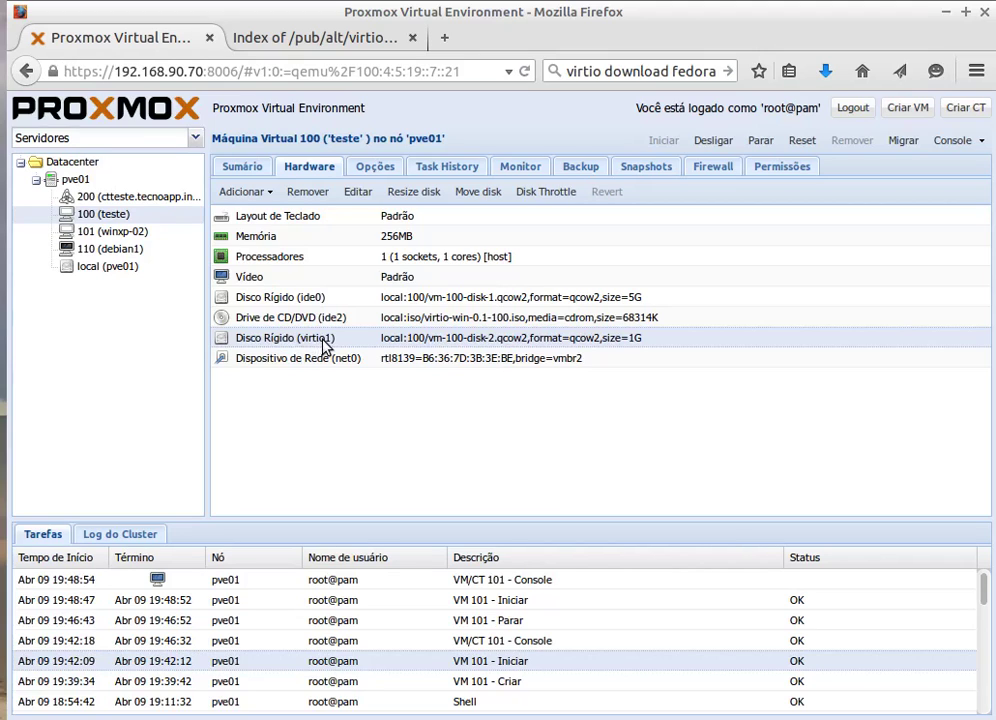
pyautogui.click(278, 299)
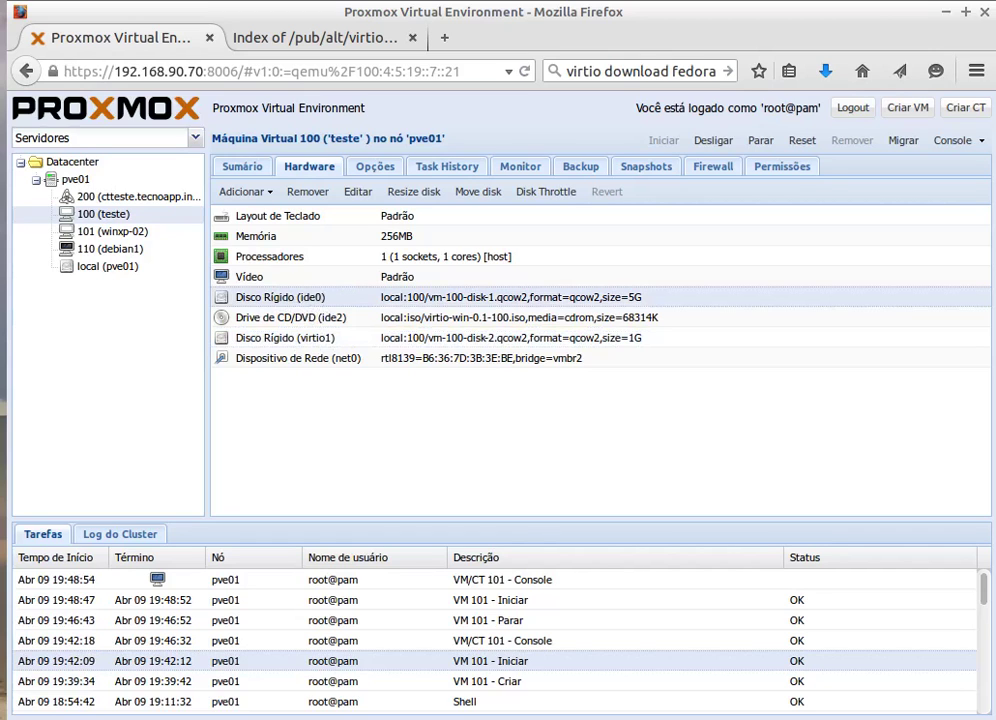
pyautogui.hotkey('alt', 'Tab')
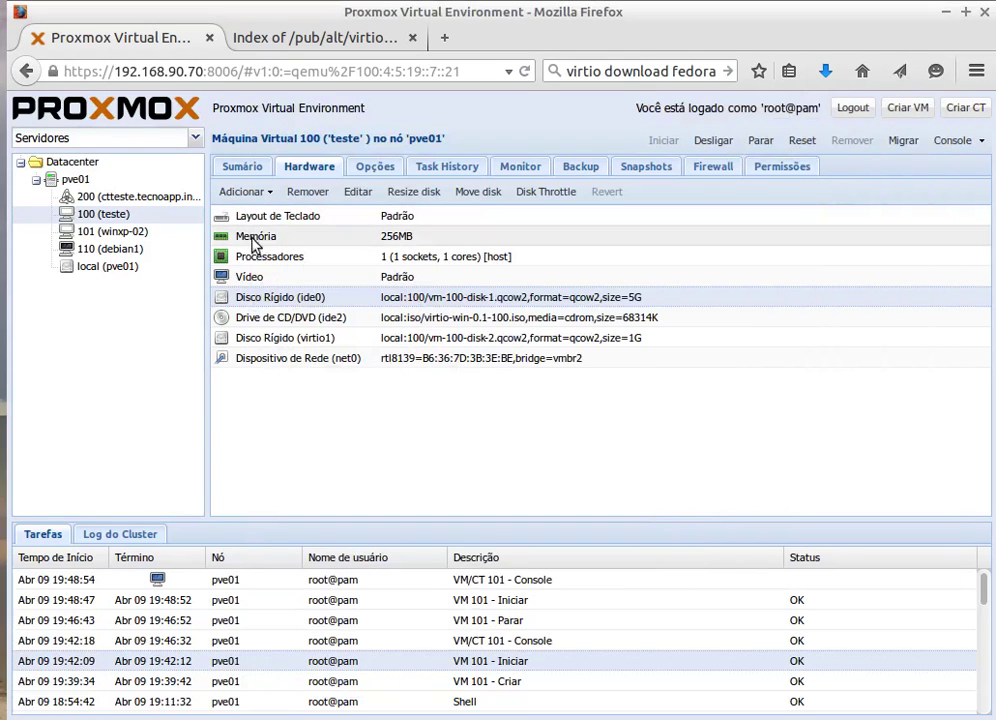
pyautogui.click(321, 342)
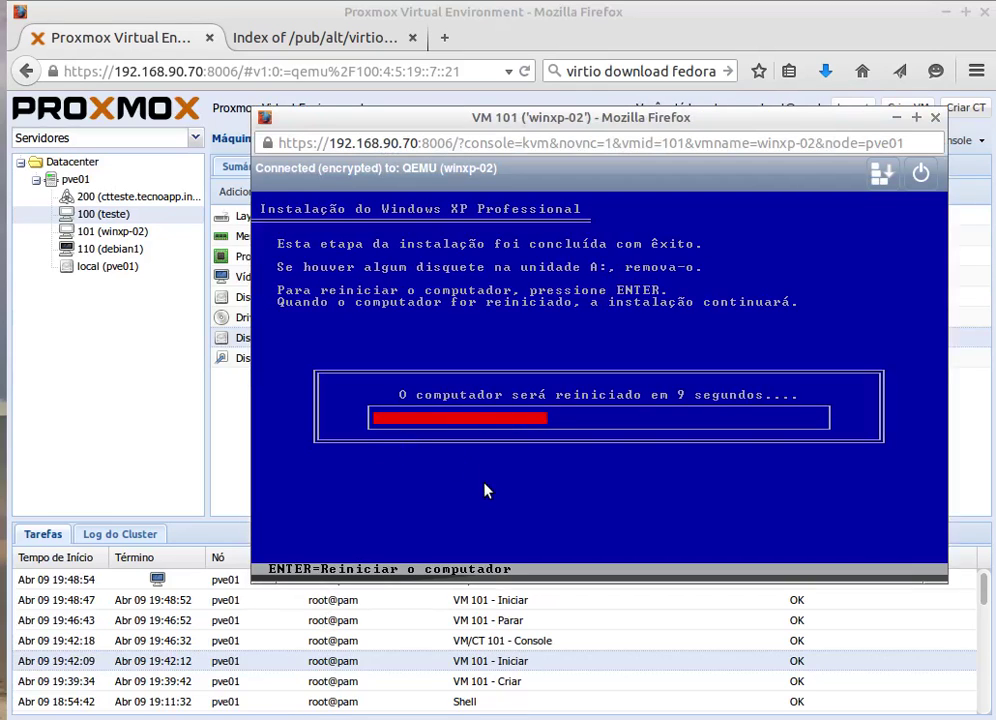
# - Restart winxp-02 after the file copy so that the Windows XP setup continues
pyautogui.press('Return')
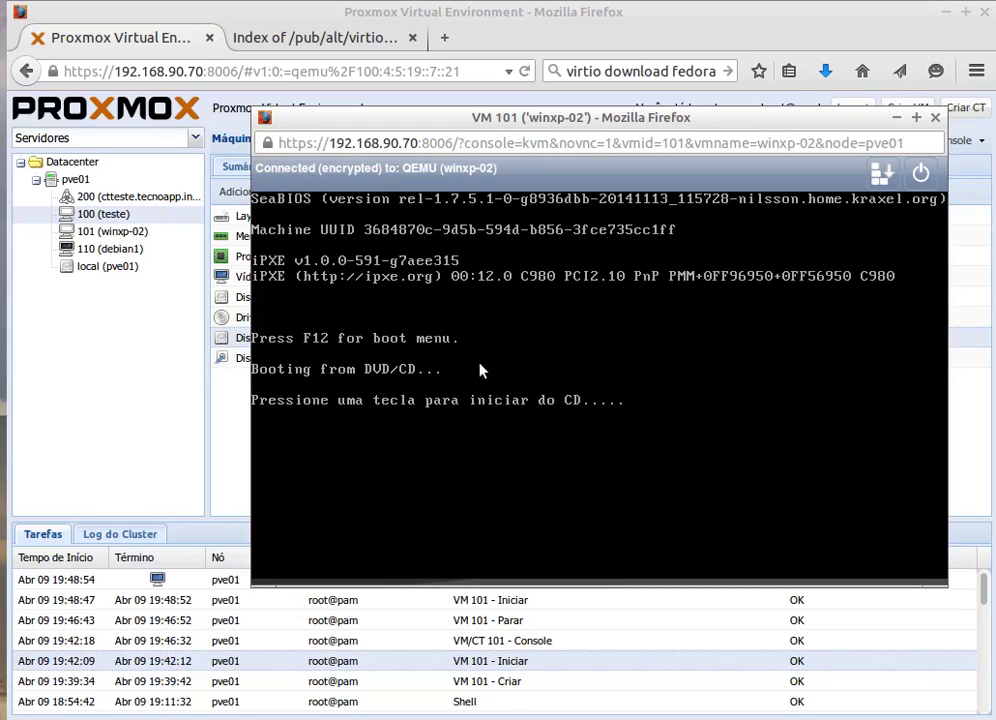
pyautogui.press('Return')
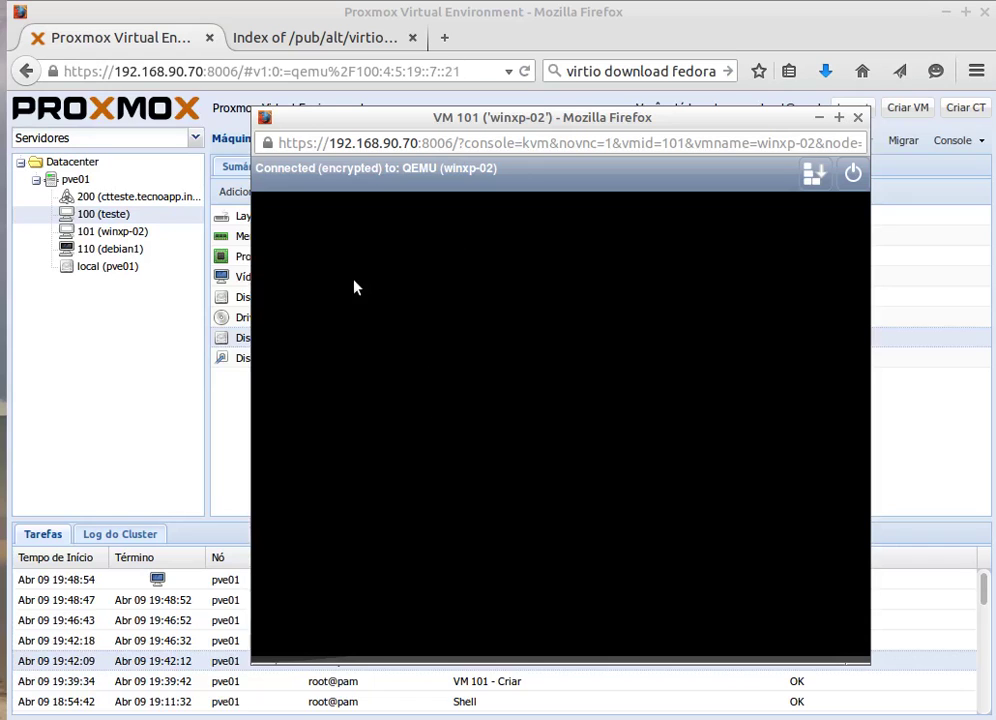
# - Compare the status summaries of VMs 100 (teste) and 101 (winxp-02) and check the winxp-02 console's boot progress
pyautogui.click(345, 13)
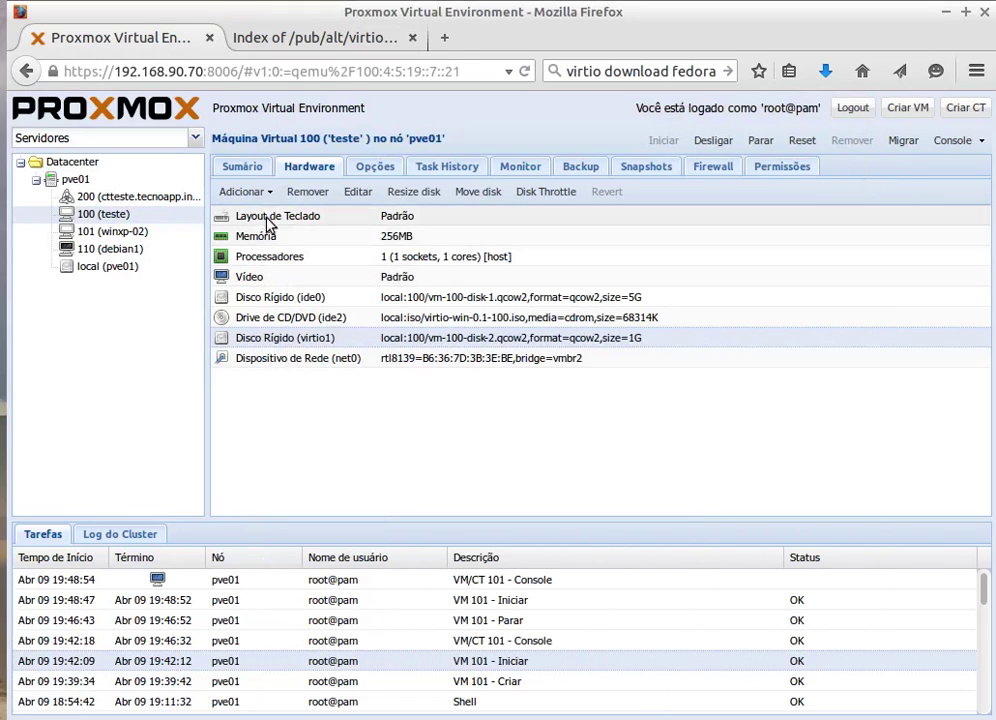
pyautogui.click(250, 166)
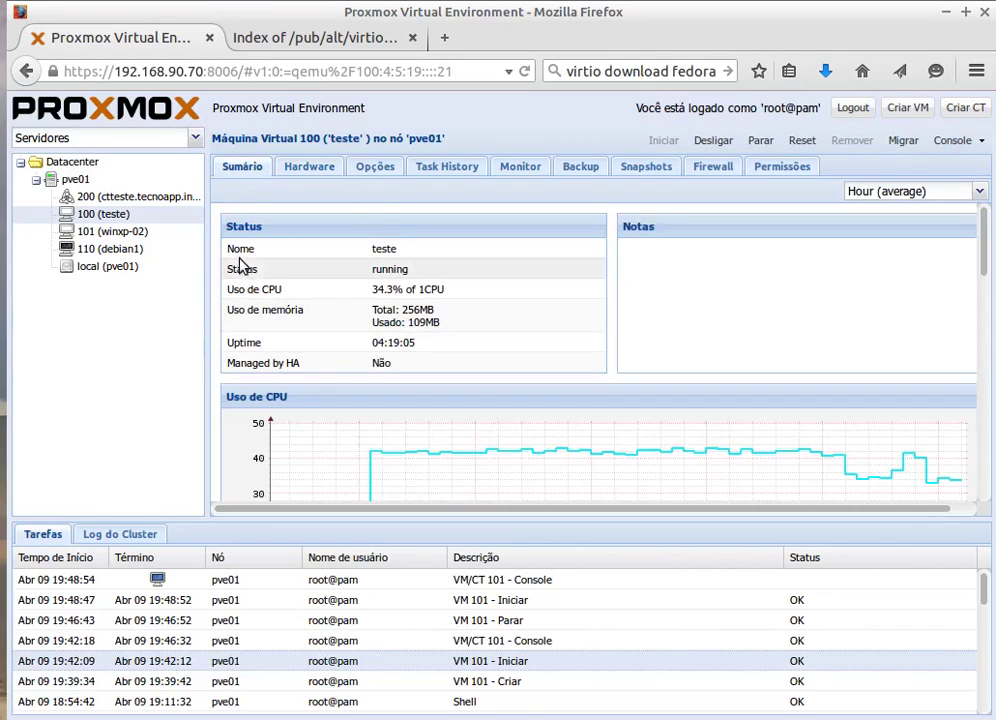
pyautogui.click(130, 231)
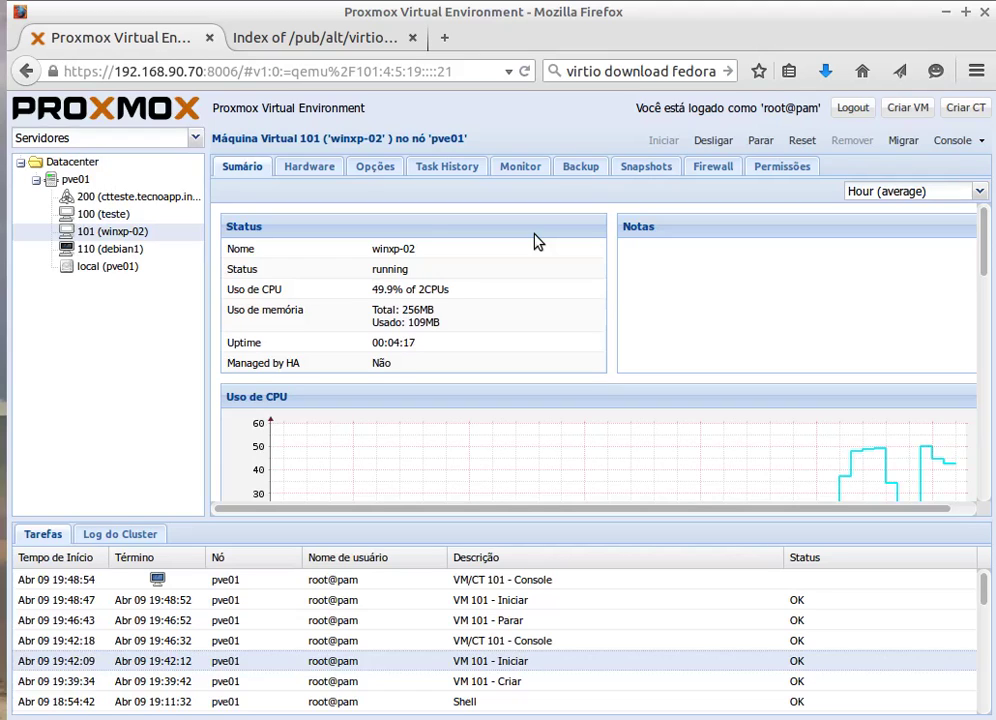
pyautogui.doubleClick(128, 237)
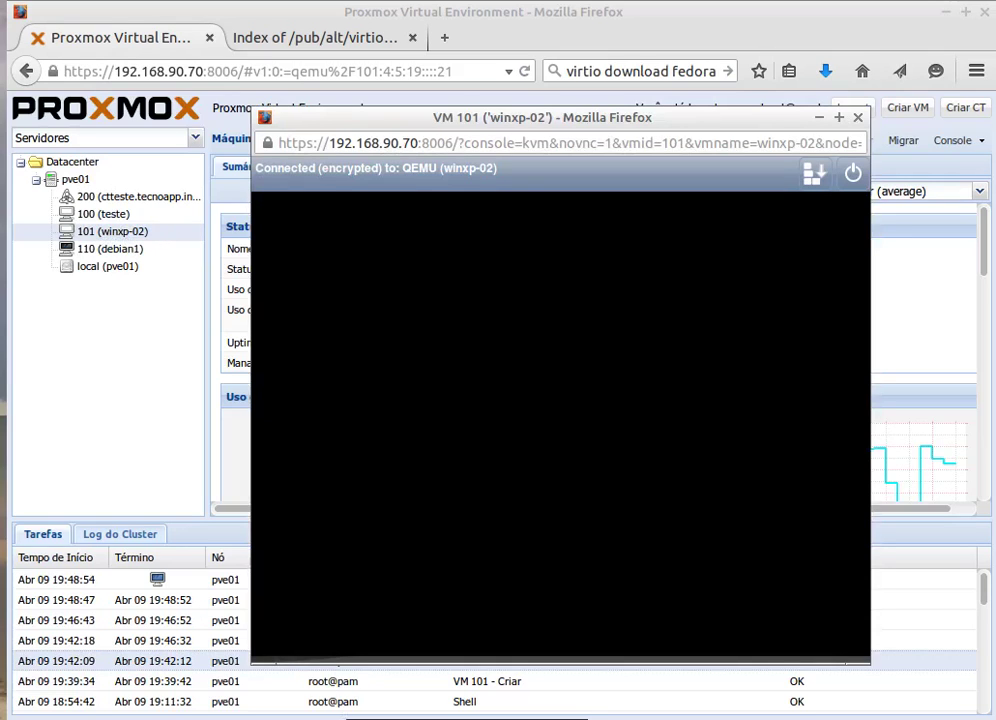
pyautogui.click(243, 562)
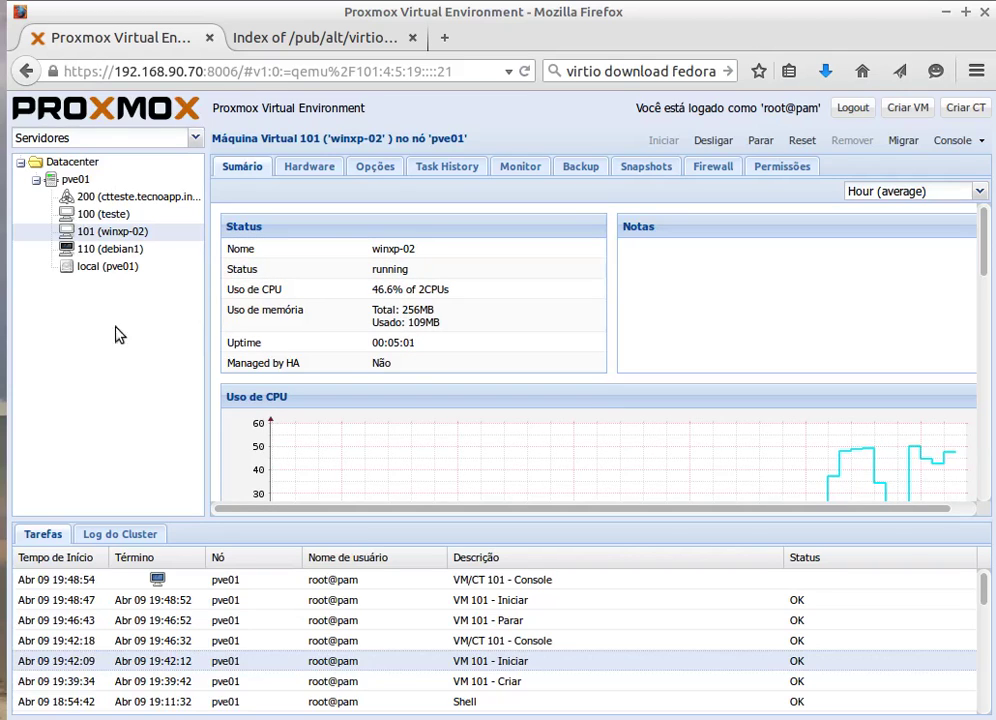
pyautogui.click(84, 216)
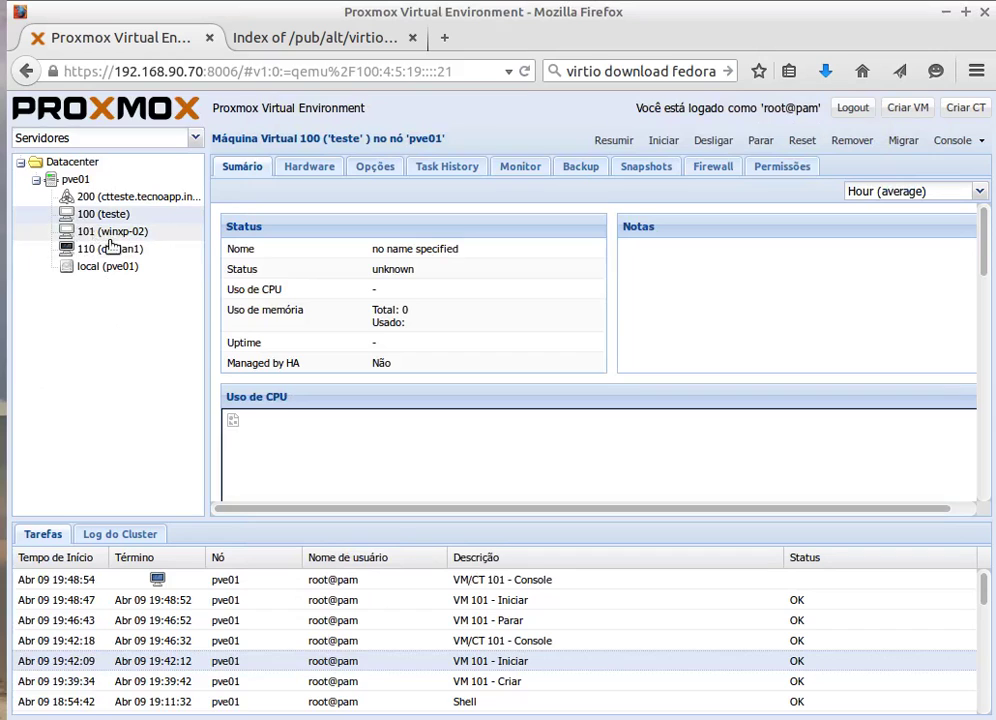
pyautogui.click(124, 236)
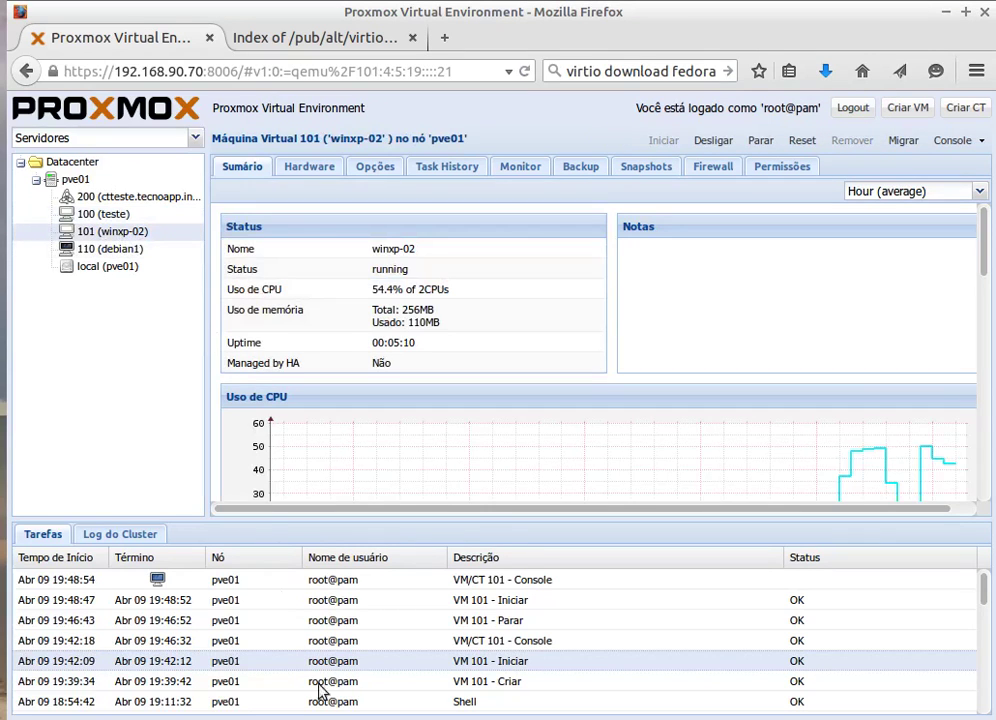
pyautogui.click(335, 718)
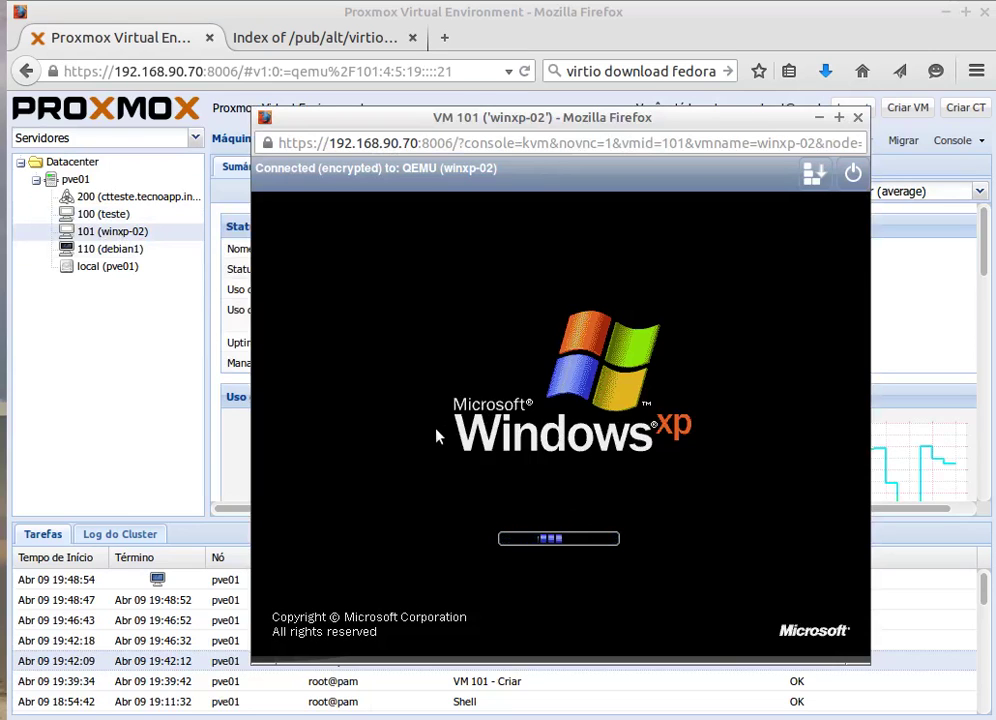
pyautogui.click(142, 356)
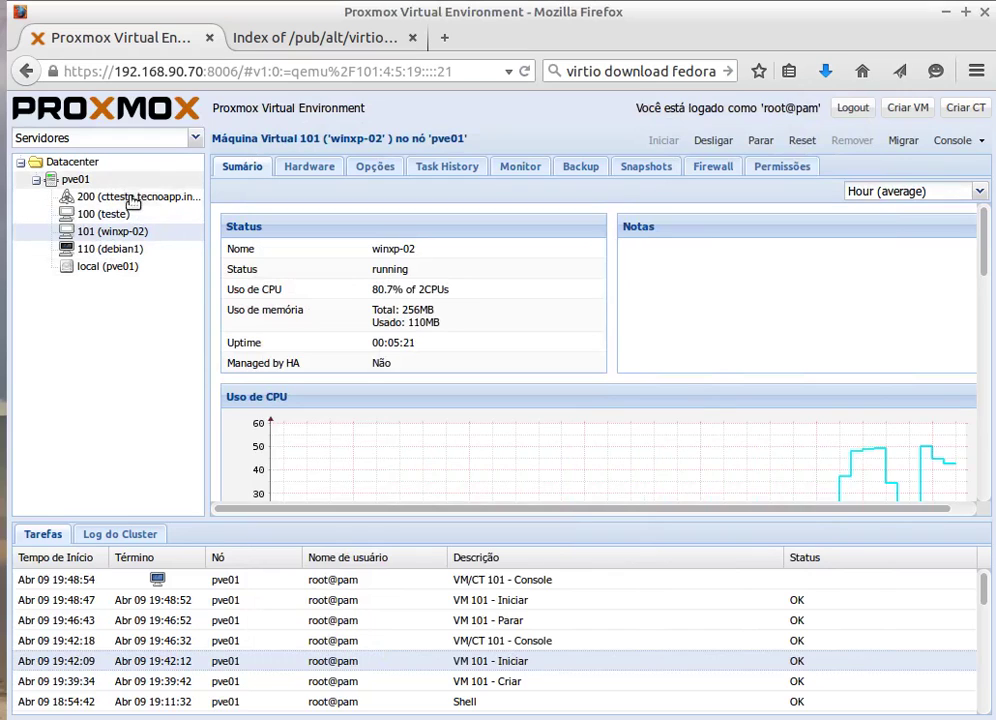
# - Open a shell on node pve01, closing and reopening it once, and move its window clear of the server tree
pyautogui.click(76, 182)
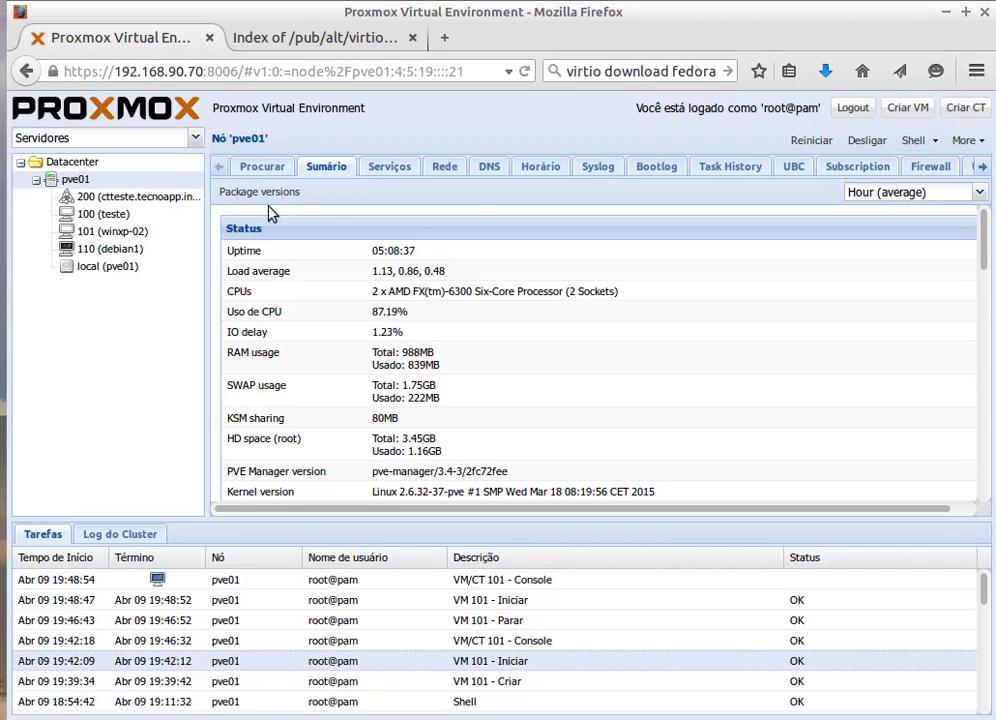
pyautogui.click(910, 145)
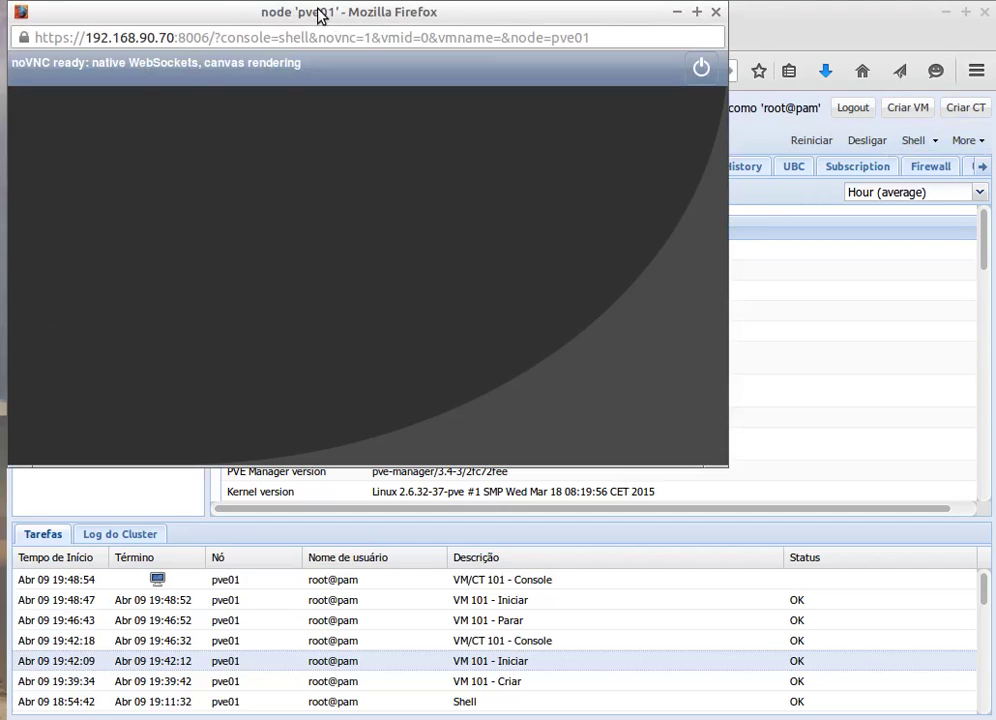
pyautogui.moveTo(318, 15); pyautogui.dragTo(502, 260)
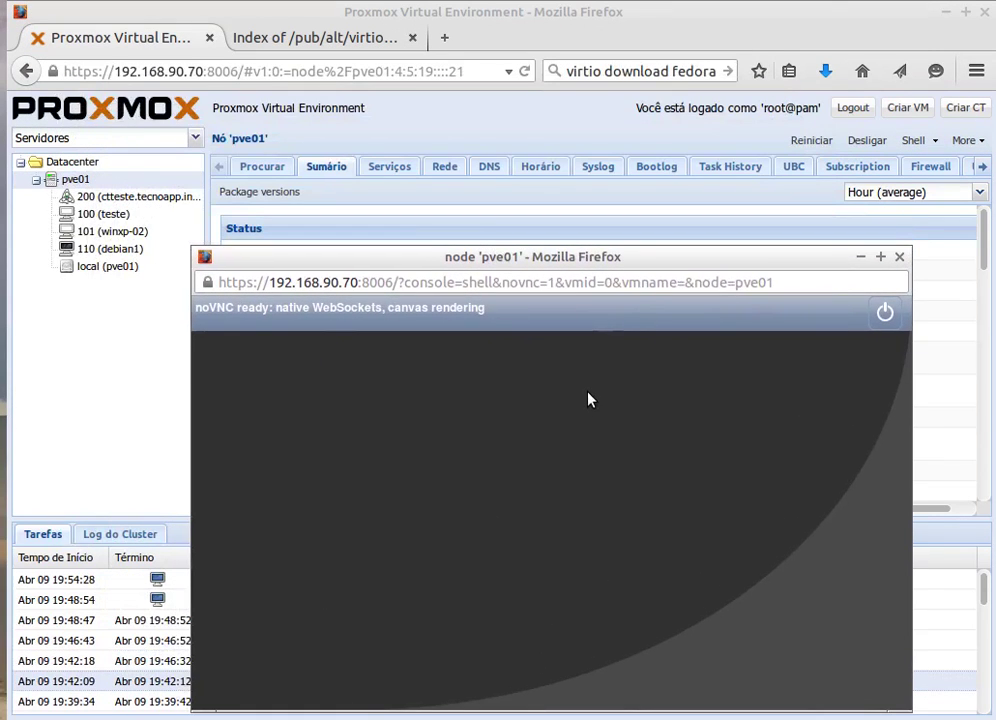
pyautogui.click(899, 257)
pyautogui.click(910, 143)
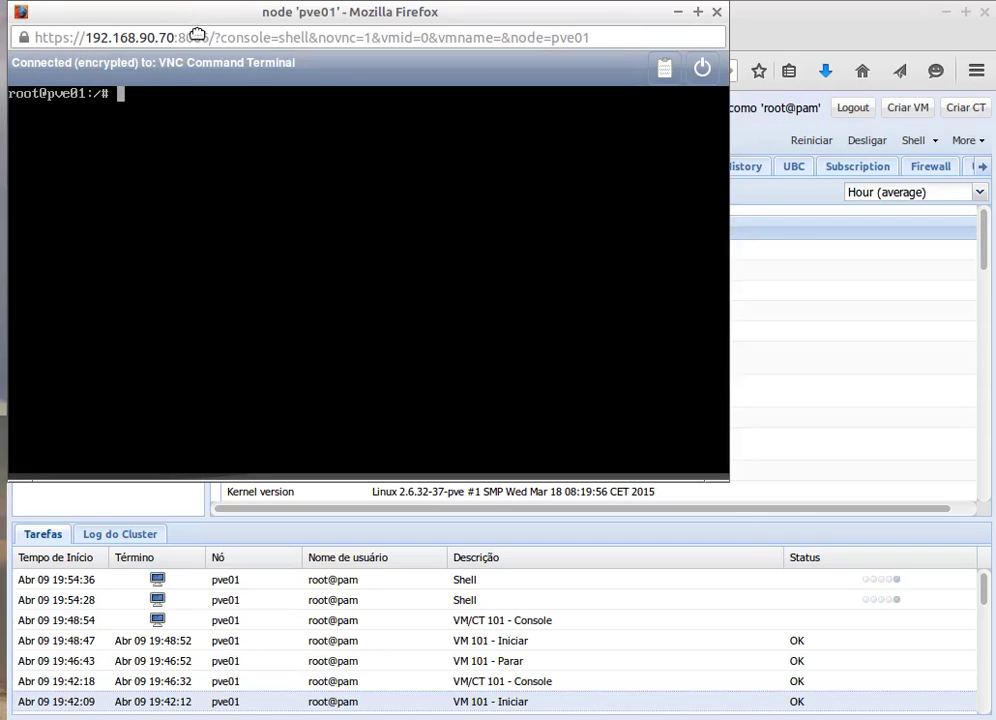
pyautogui.moveTo(184, 20); pyautogui.dragTo(294, 190)
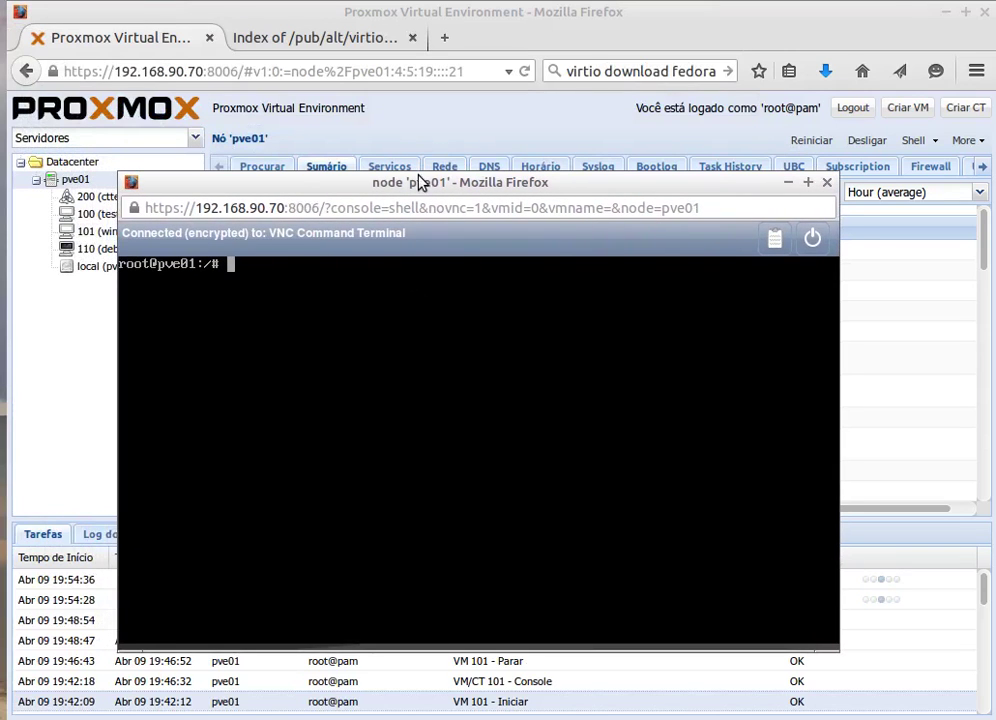
pyautogui.moveTo(425, 183); pyautogui.dragTo(482, 190)
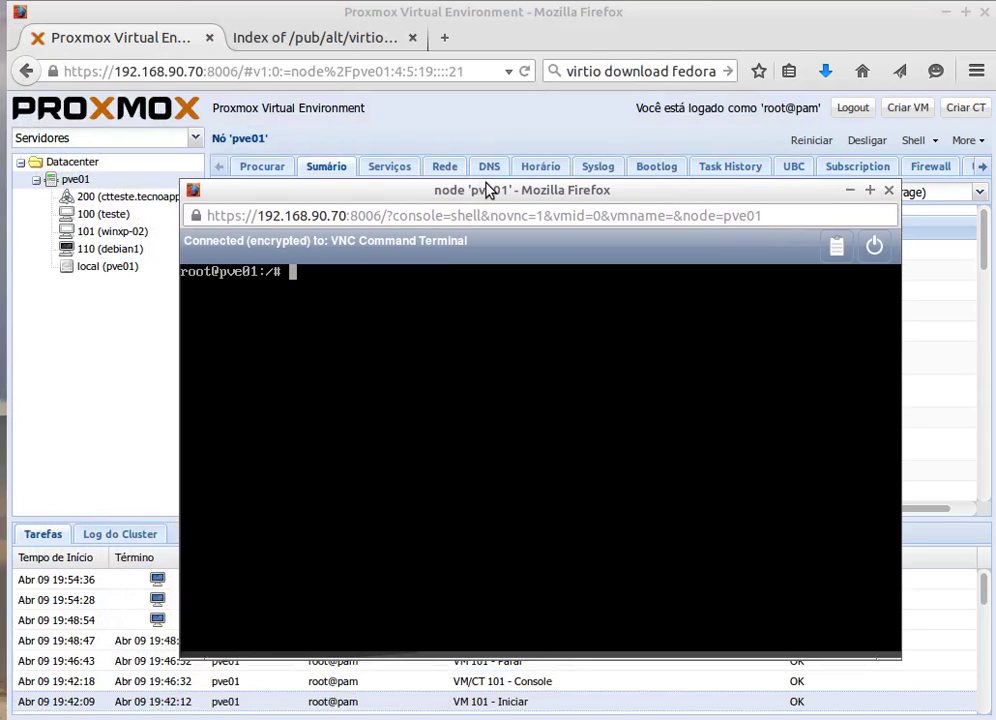
# - Change to the /etc/pve/ directory in the node shell and list its contents
pyautogui.write('cd /entc')
pyautogui.press('BackSpace')
pyautogui.press('BackSpace')
pyautogui.press('BackSpace')
pyautogui.write('tc/')
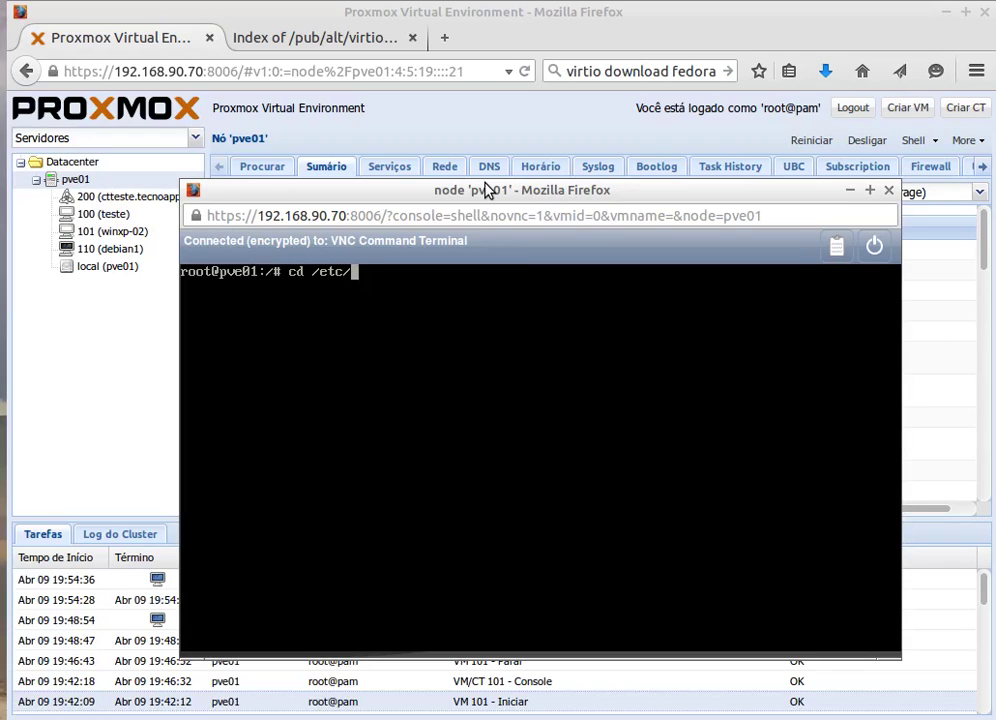
pyautogui.write('nodes')
pyautogui.press('BackSpace')
pyautogui.press('BackSpace')
pyautogui.press('BackSpace')
pyautogui.press('BackSpace')
pyautogui.press('BackSpace')
pyautogui.write('pve/')
pyautogui.press('Return')
pyautogui.write('ls')
pyautogui.press('Return')
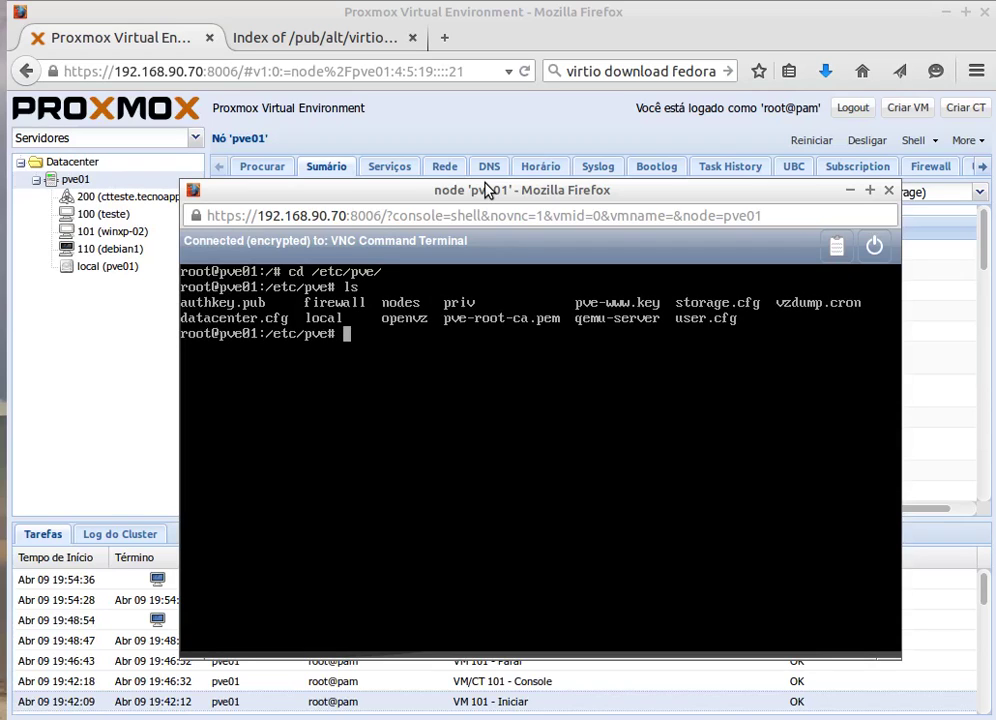
# - Change to the nodes/ directory in the node shell and list its contents
pyautogui.write('cd no')
pyautogui.press('Tab')
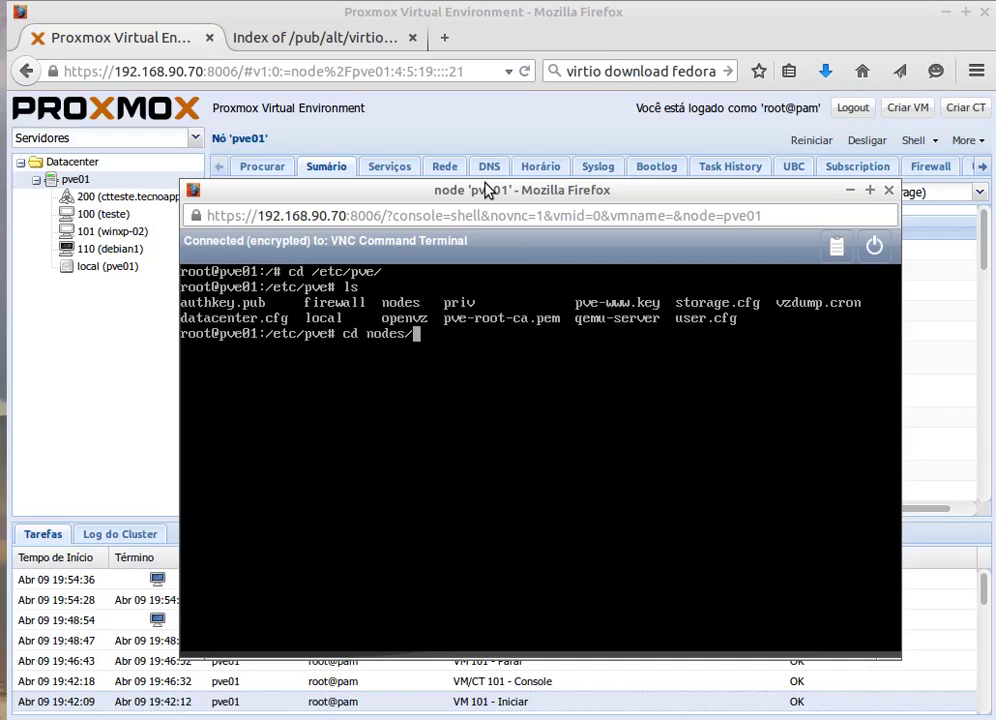
pyautogui.press('Return')
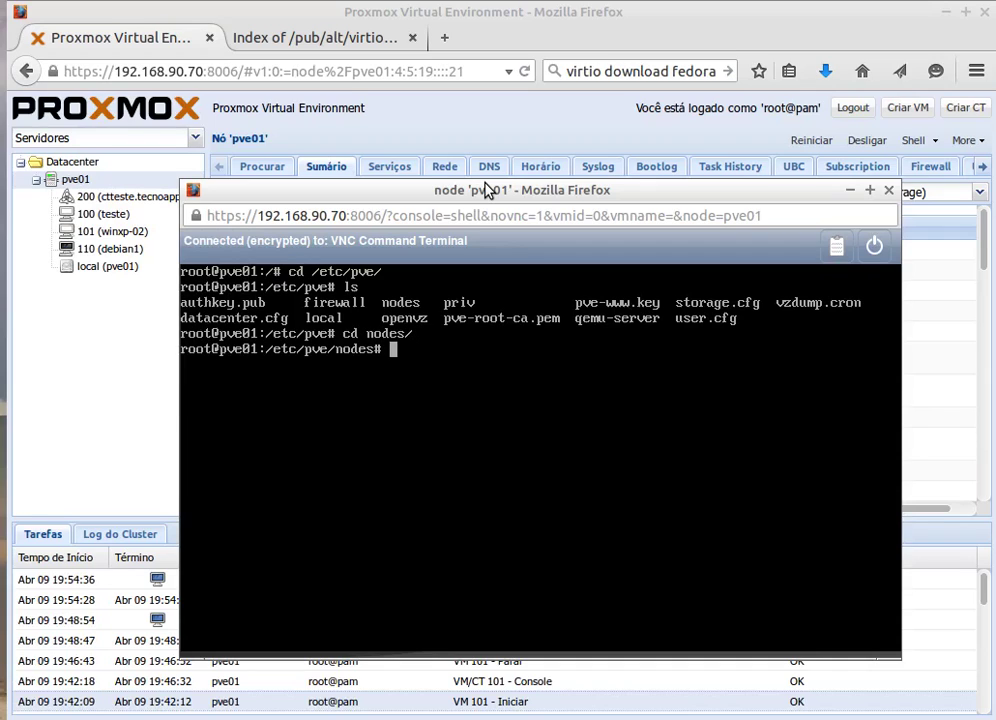
pyautogui.write('ls')
pyautogui.press('Return')
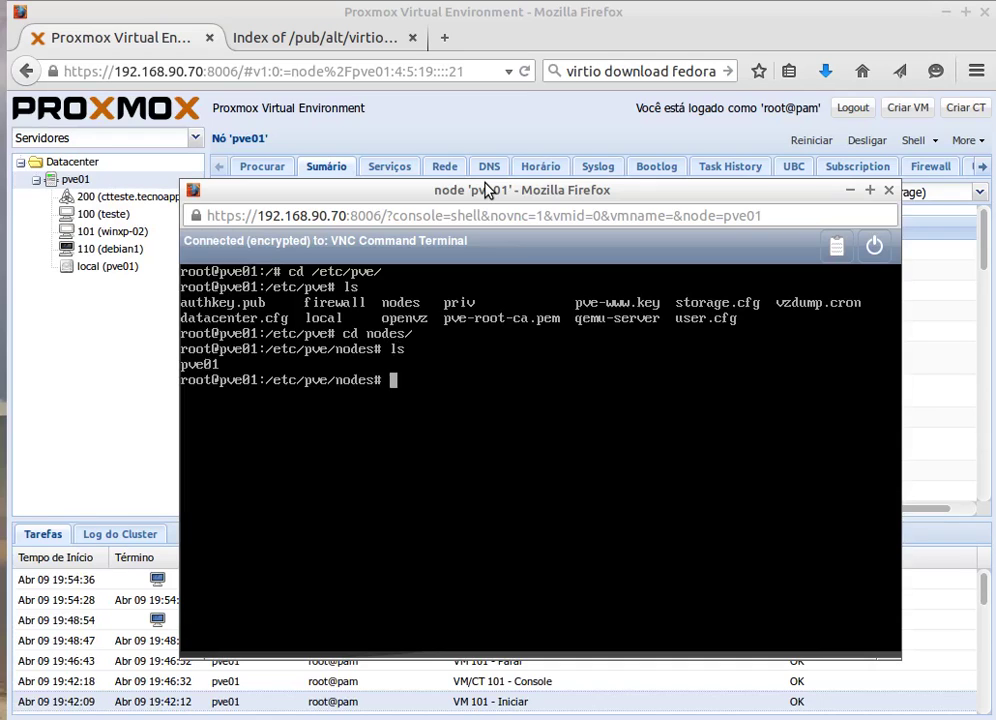
# - Enter the pve01/ directory inside nodes and list its contents
pyautogui.write('cd p')
pyautogui.press('Tab')
pyautogui.press('Return')
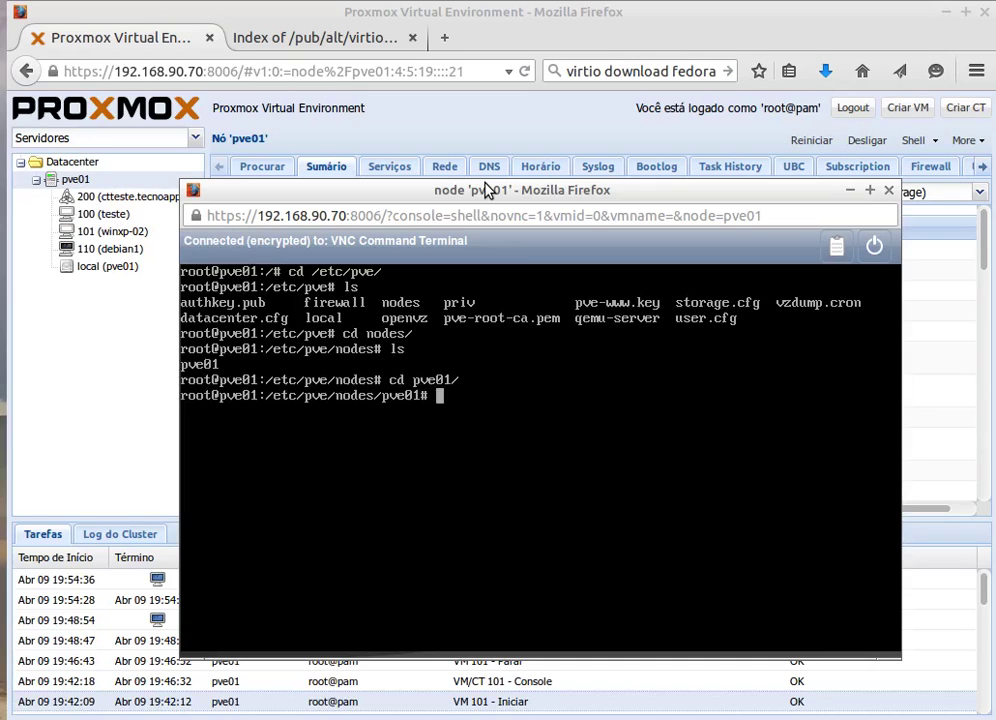
pyautogui.write('ls')
pyautogui.press('Return')
# - Enter the qemu-server/ directory and list the VM configuration files in it
pyautogui.write('cd q')
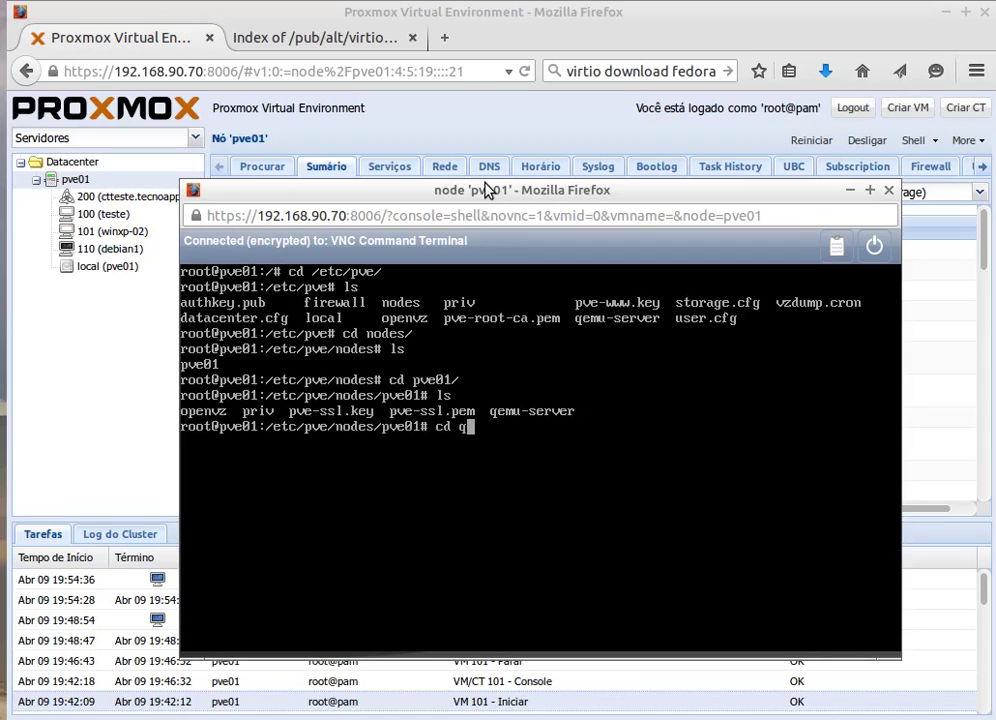
pyautogui.press('Tab')
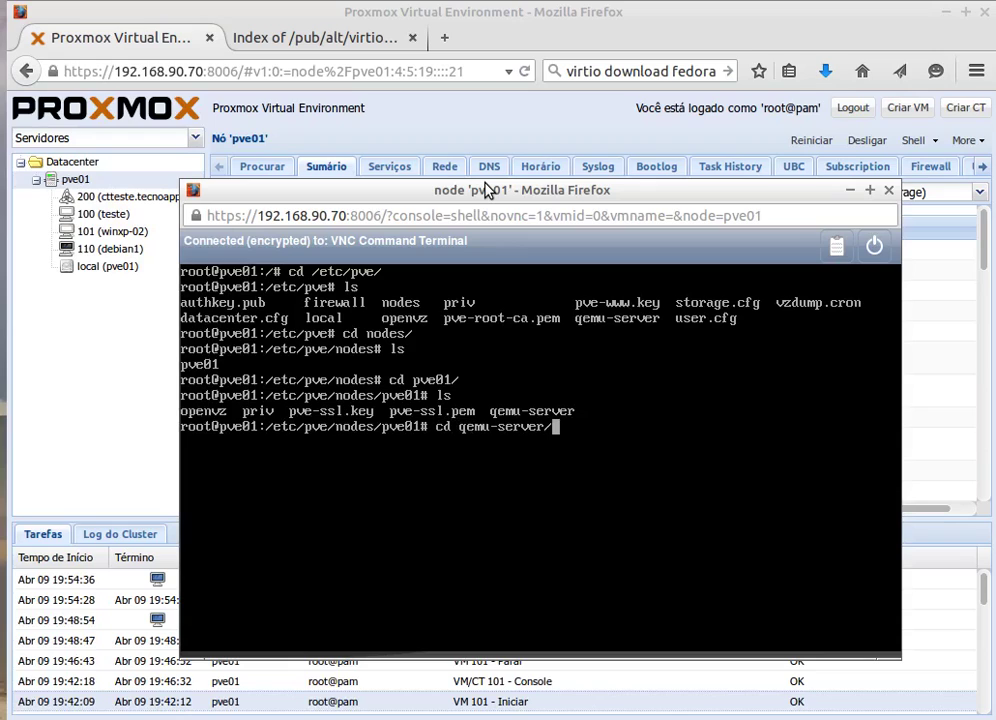
pyautogui.press('Return')
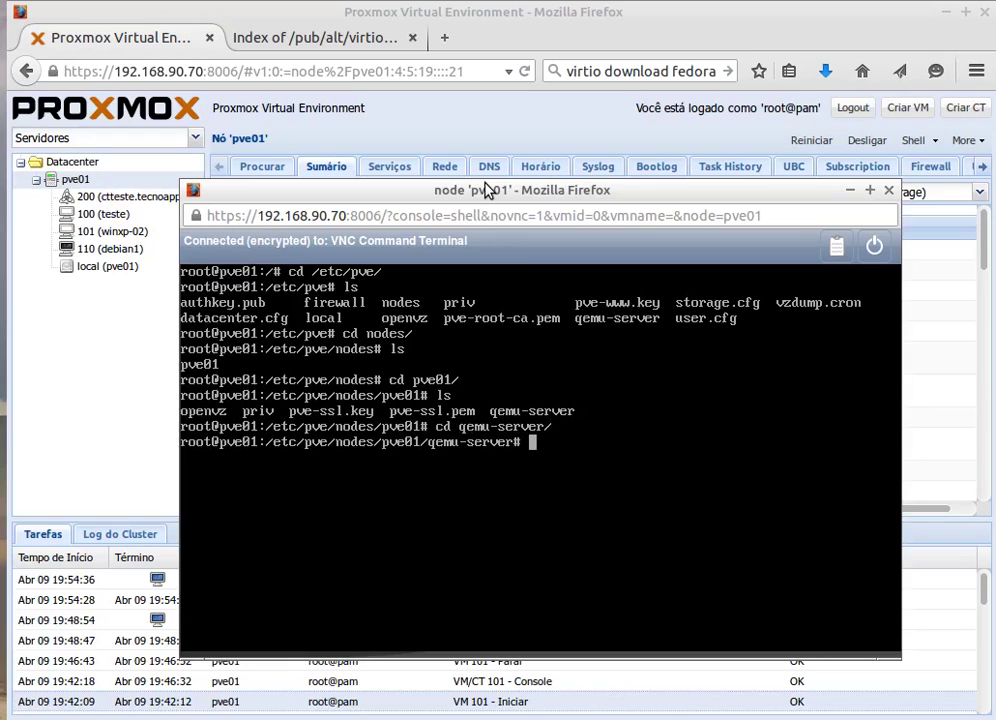
pyautogui.write('ls')
pyautogui.press('Return')
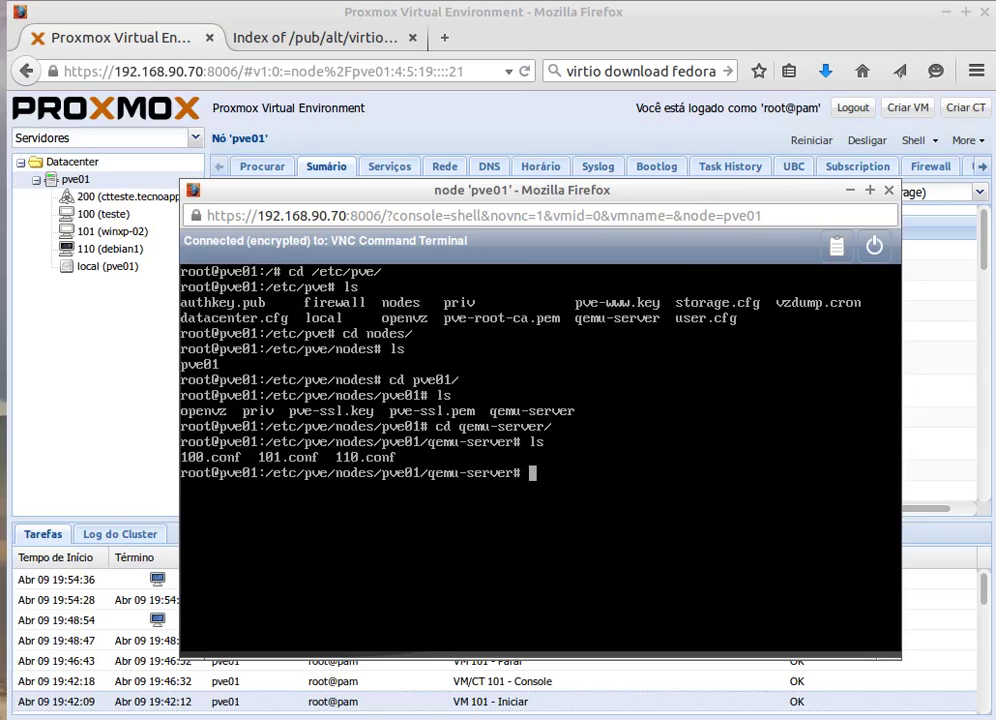
# - Open the VM configuration file 101.conf in nano
pyautogui.write('nano 101.c')
pyautogui.press('Tab')
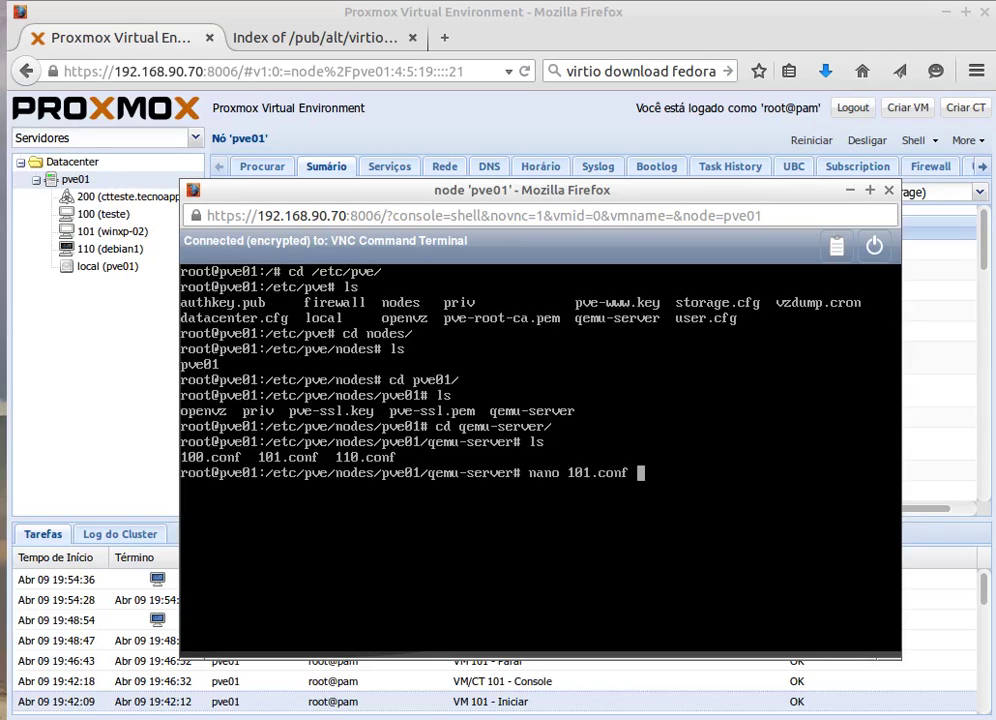
pyautogui.press('Return')
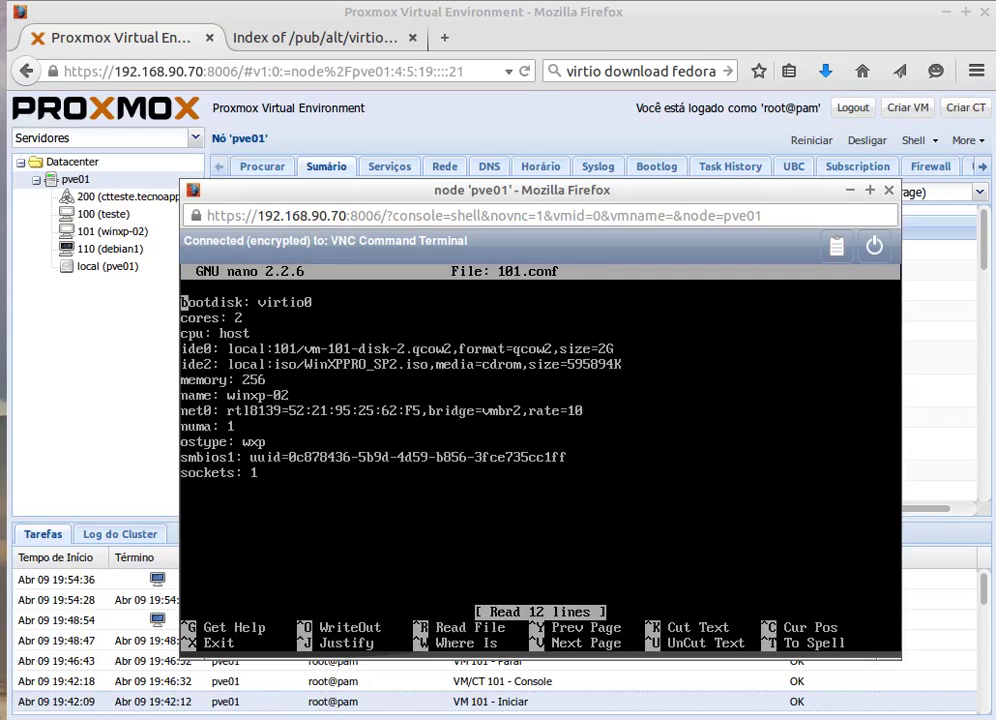
# - Examine the settings in 101.conf line by line, including the ide0 disk and ide2 ISO entries, and exit nano without editing
pyautogui.press('Down')
pyautogui.press('Down')
pyautogui.press('Down')
pyautogui.press('Down')
pyautogui.press('Down')
pyautogui.press('Down')
pyautogui.press('Down')
pyautogui.press('Down')
pyautogui.press('Down')
pyautogui.press('Down')
pyautogui.press('Down')
pyautogui.press('Down')
pyautogui.press('Up')
pyautogui.press('Up')
pyautogui.press('Up')
pyautogui.press('Up')
pyautogui.press('Up')
pyautogui.press('Up')
pyautogui.press('Up')
pyautogui.press('Up')
pyautogui.press('Up')
pyautogui.press('Down')
pyautogui.press('Right')
pyautogui.press('Right')
pyautogui.press('Right')
pyautogui.press('Right')
pyautogui.press('Right')
pyautogui.press('Right')
pyautogui.press('Right')
pyautogui.press('Right')
pyautogui.press('Right')
pyautogui.press('Right')
pyautogui.press('Right')
pyautogui.press('Right')
pyautogui.press('Right')
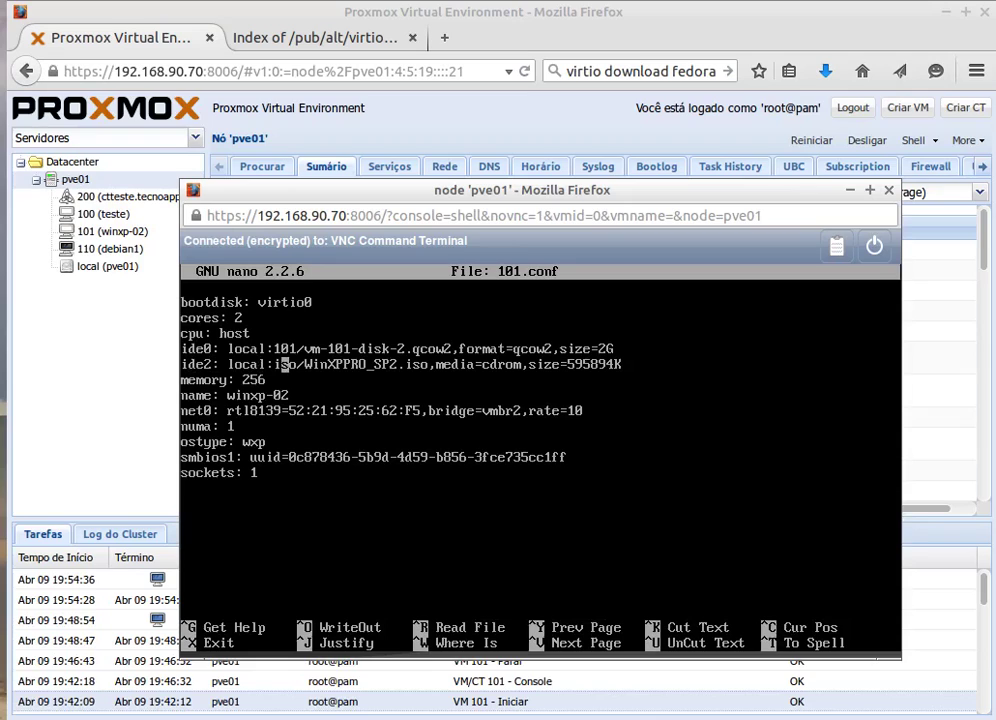
pyautogui.press('Up')
pyautogui.press('Up')
pyautogui.press('Up')
pyautogui.press('Down')
pyautogui.press('Up')
pyautogui.press('Down')
pyautogui.press('Down')
pyautogui.press('Down')
pyautogui.press('Down')
pyautogui.press('Down')
pyautogui.press('Down')
pyautogui.press('Down')
pyautogui.press('Down')
pyautogui.press('Down')
pyautogui.press('Down')
pyautogui.hotkey('ctrl', 'x')
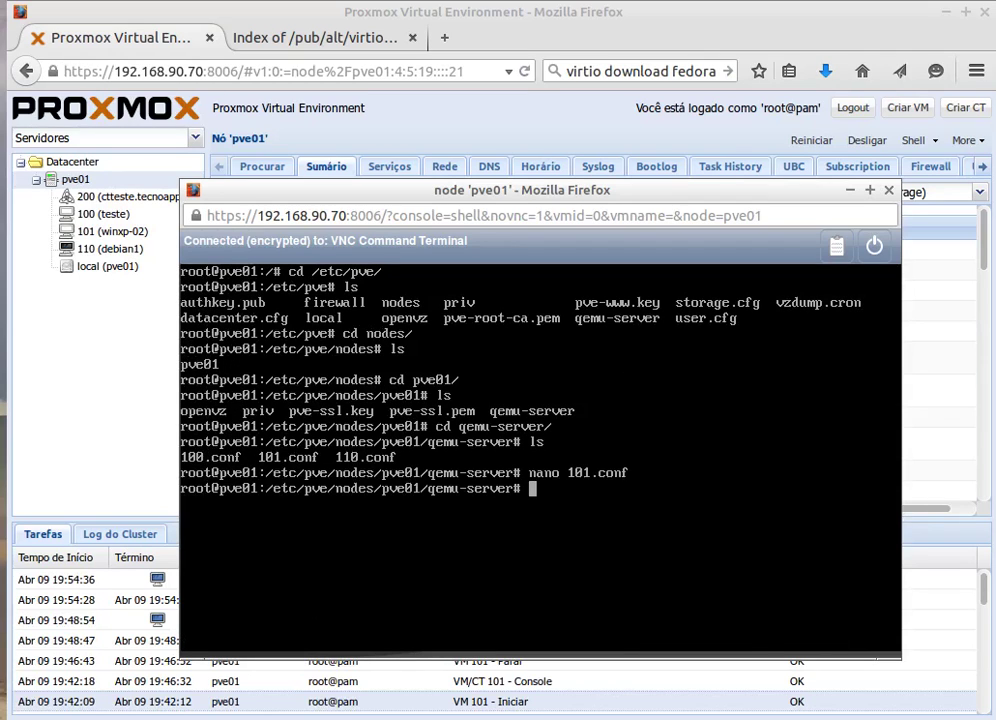
# - List the contents of /var/lib/vz/images/ to find the VM disk image folders
pyautogui.write('ls /')
pyautogui.write('var/lib/')
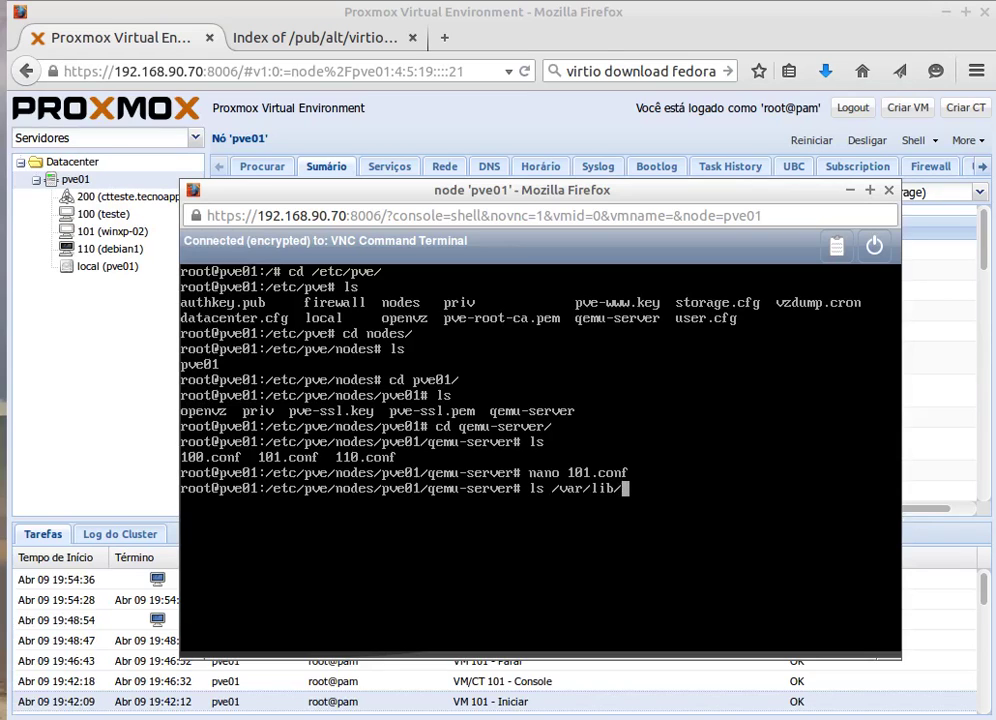
pyautogui.write('vz')
pyautogui.press('Tab')
pyautogui.press('Tab')
pyautogui.press('Tab')
pyautogui.write('/')
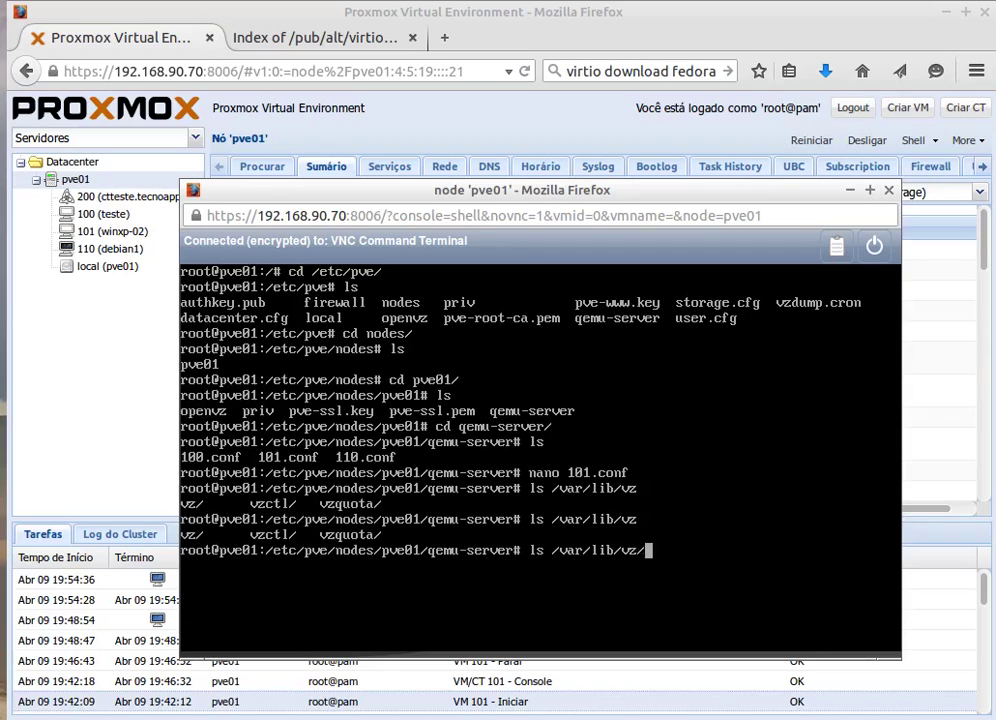
pyautogui.write('images/')
pyautogui.press('Return')
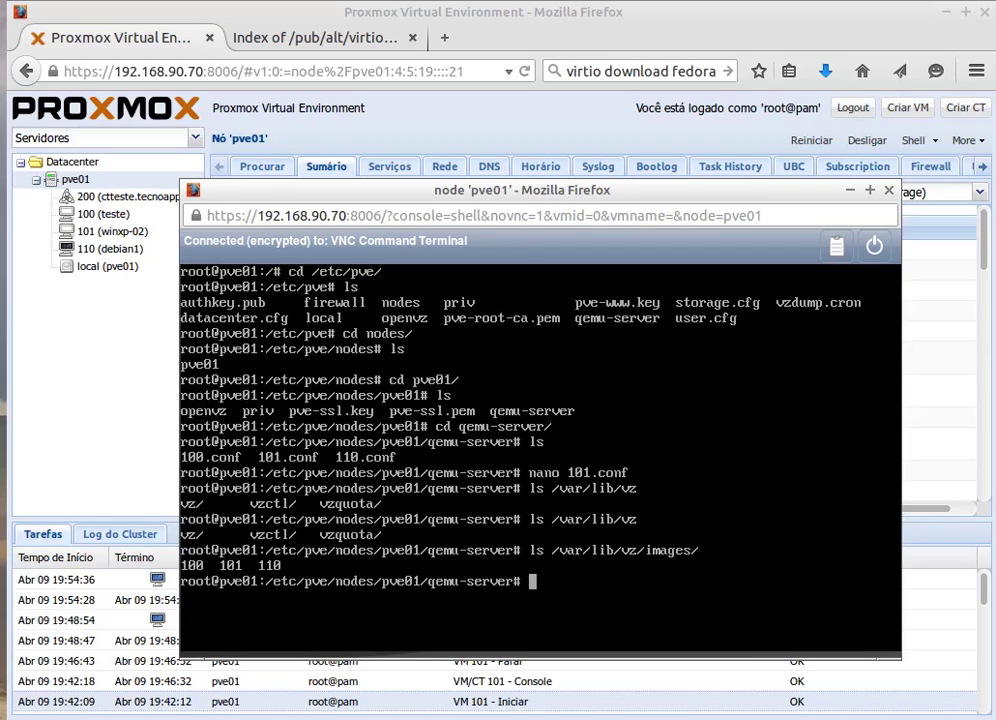
# - List the disk image files of VM 101 in /var/lib/vz/images/101/
pyautogui.press('Up')
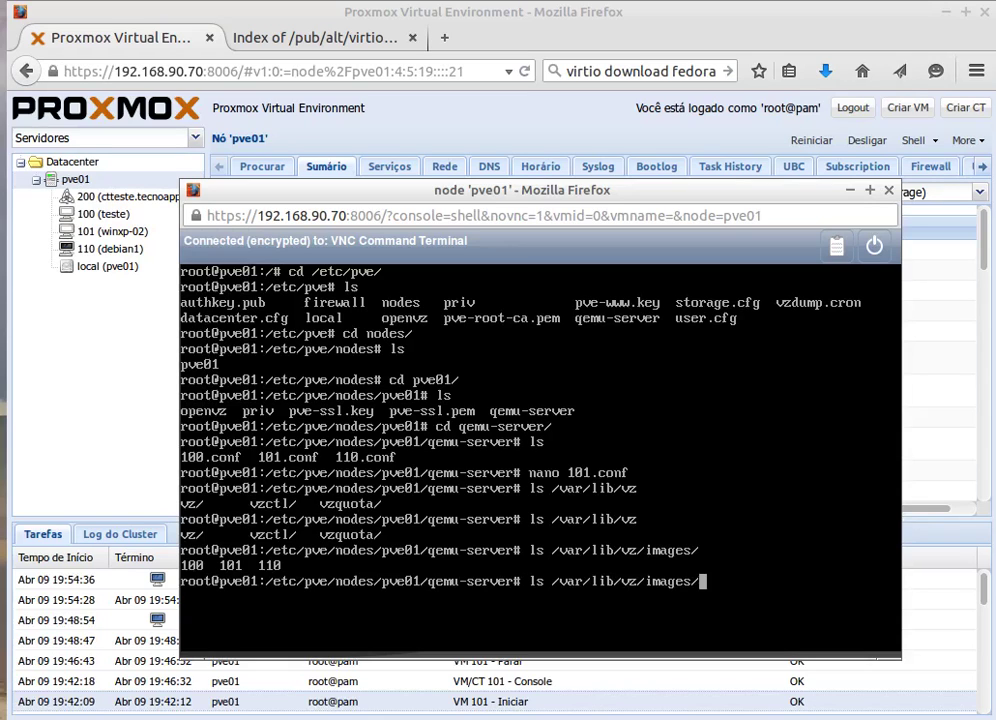
pyautogui.write('101/')
pyautogui.press('Return')
# - Rerun the listing of /var/lib/vz/images/101/ with the -lsha options to show file sizes and details
pyautogui.press('Up')
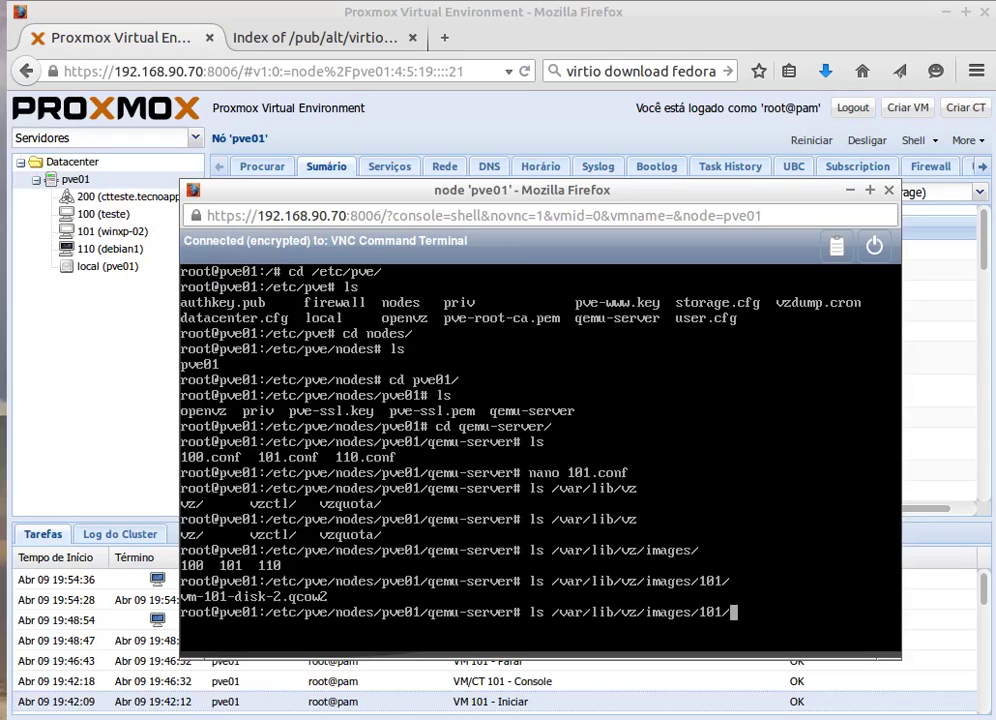
pyautogui.press('Left')
pyautogui.press('Left')
pyautogui.press('Left')
pyautogui.press('Left')
pyautogui.press('Left')
pyautogui.press('Left')
pyautogui.press('Left')
pyautogui.press('Left')
pyautogui.press('Left')
pyautogui.press('Left')
pyautogui.press('Left')
pyautogui.press('Left')
pyautogui.press('Left')
pyautogui.press('Left')
pyautogui.press('Left')
pyautogui.press('Left')
pyautogui.press('Left')
pyautogui.press('Left')
pyautogui.press('Left')
pyautogui.press('Left')
pyautogui.write('-lsha')
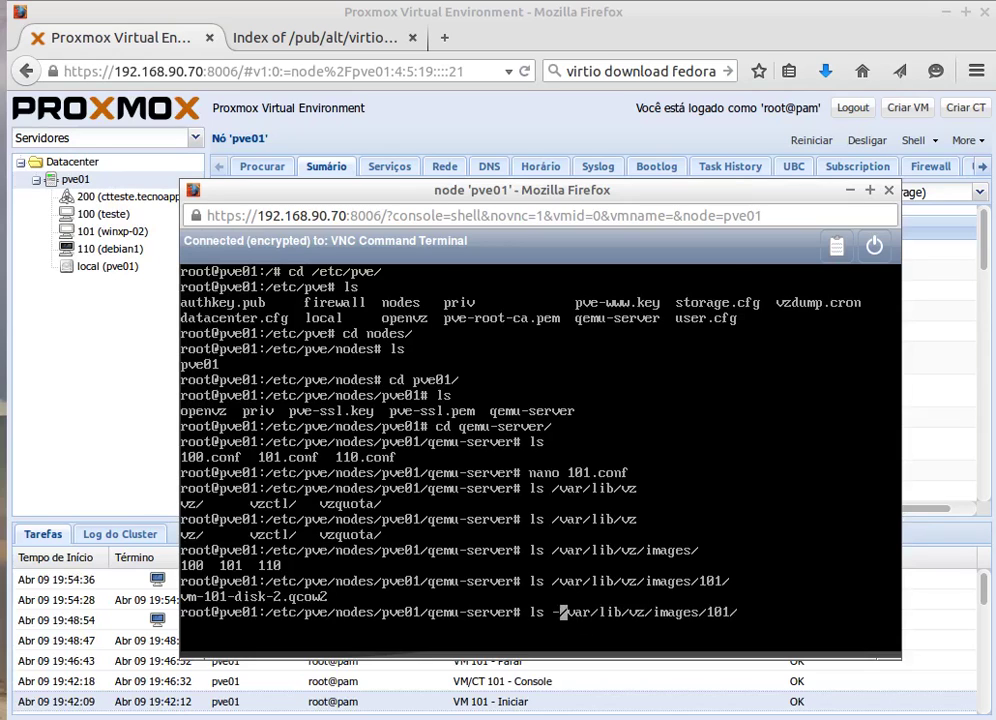
pyautogui.press('Return')
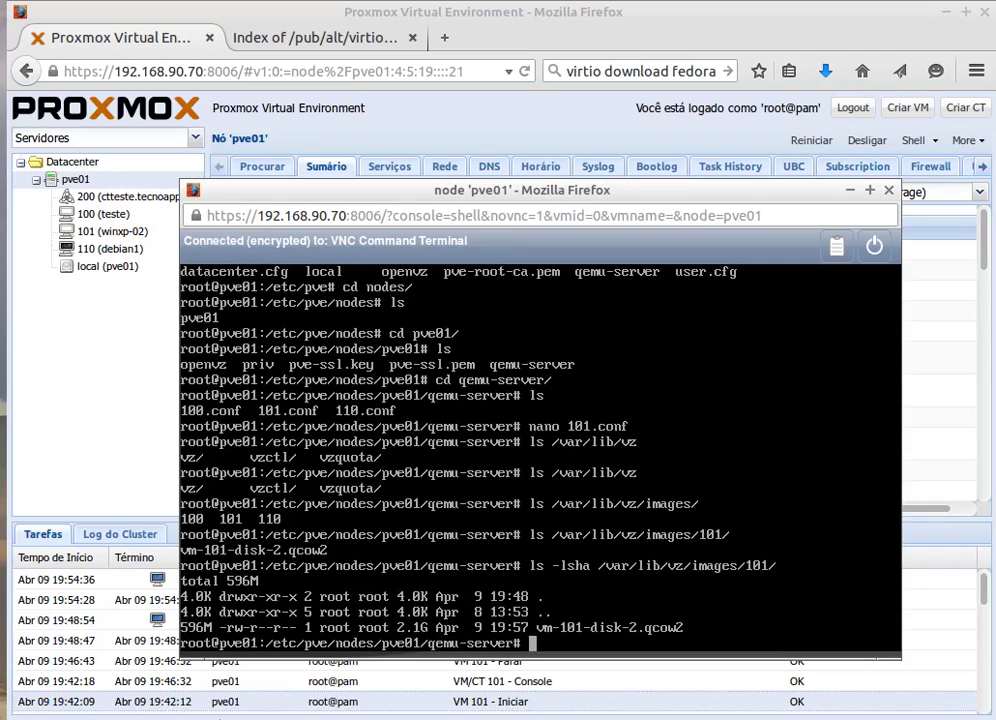
# - Switch windows and move the pve01 shell window slightly lower, clear of the node's summary header
pyautogui.hotkey('alt', 'Tab')
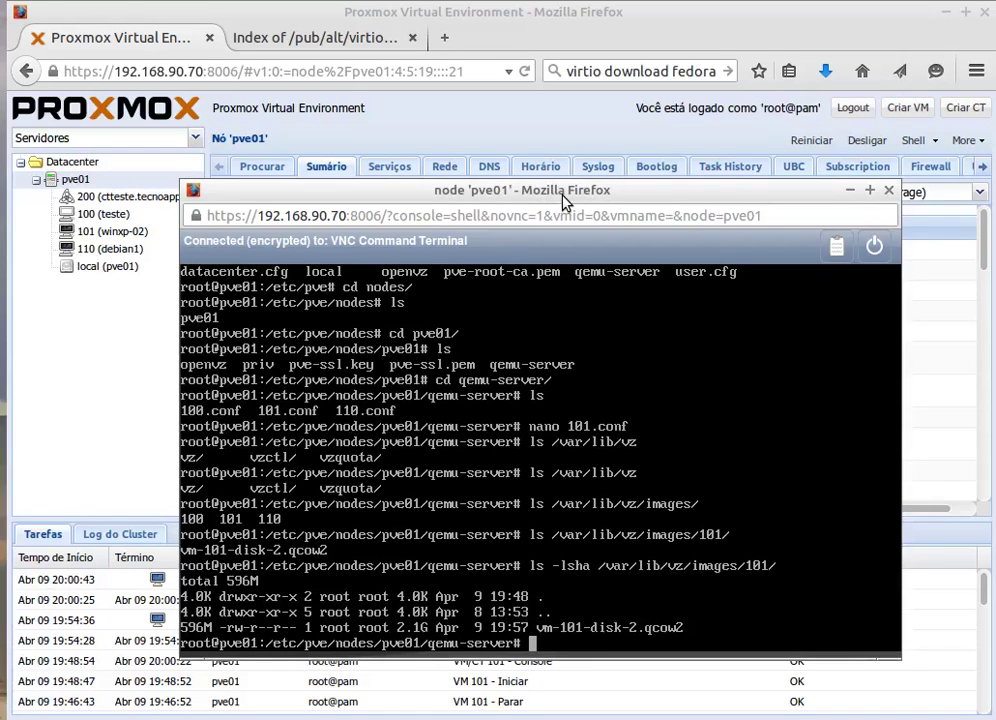
pyautogui.moveTo(563, 203); pyautogui.dragTo(577, 213)
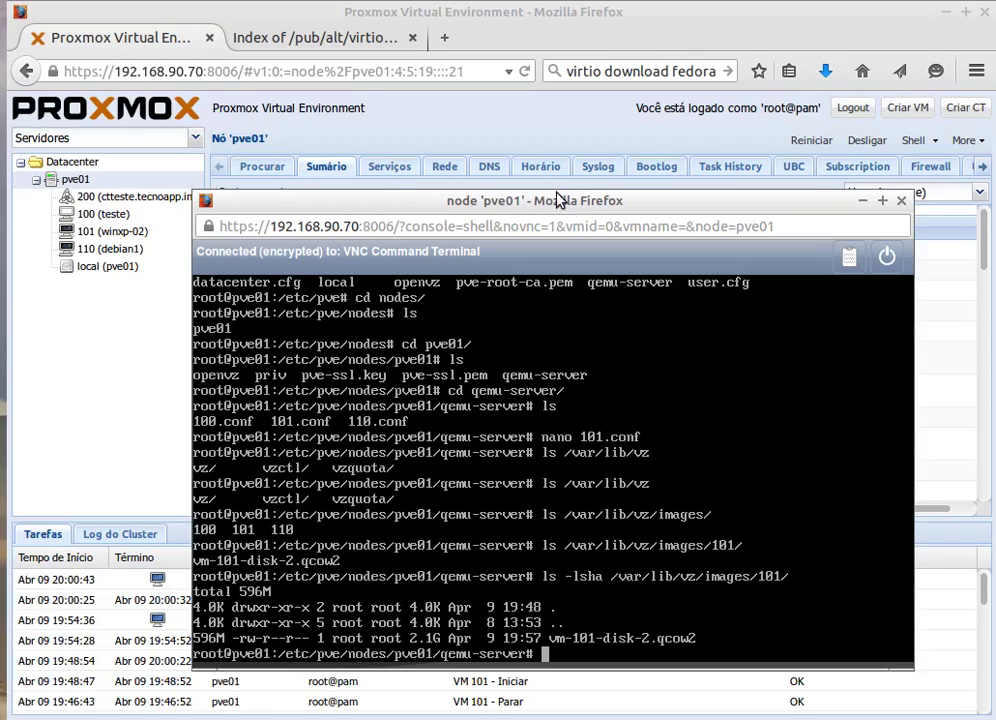
pyautogui.moveTo(533, 205); pyautogui.dragTo(533, 215)
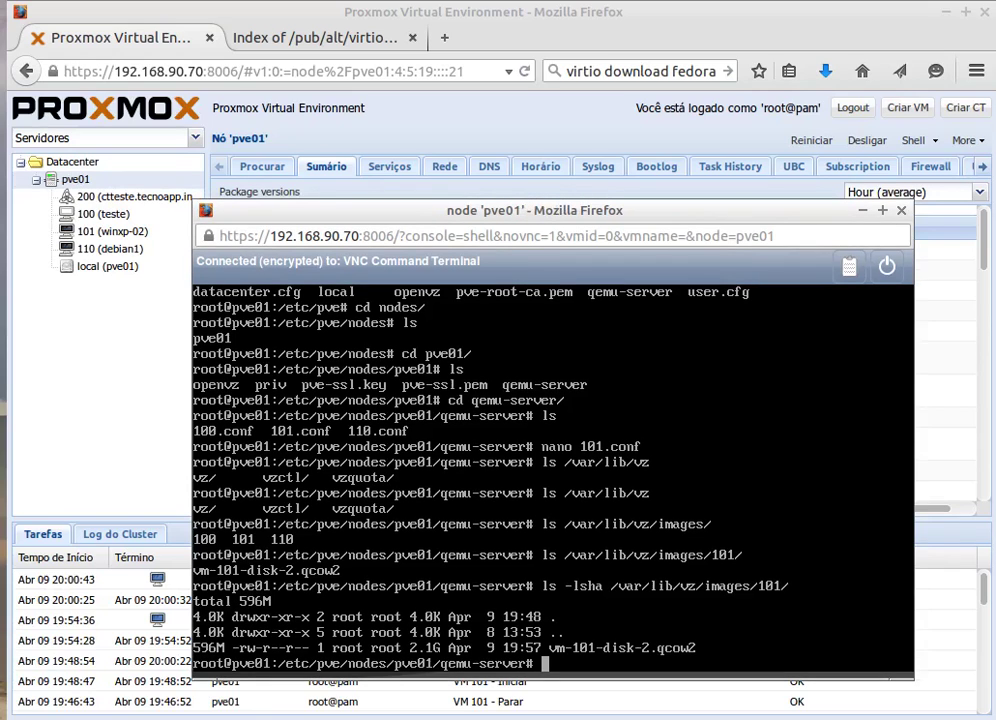